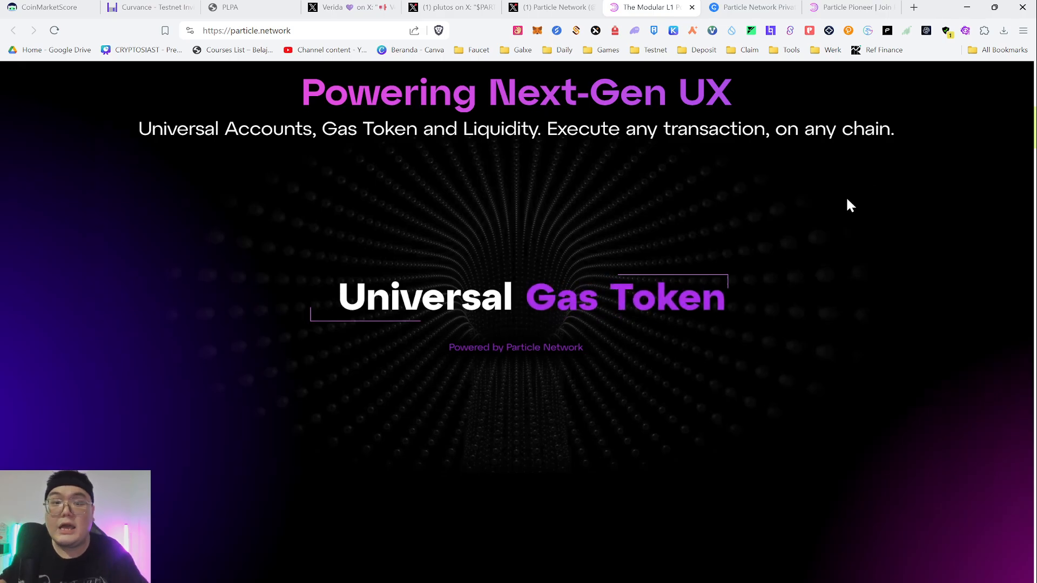
Step: Review the Particle Network homepage sections on its future-proof architecture and on wallet, liquidity and gas abstraction
{"action": "scroll", "coordinate": [847, 199], "scroll_direction": "down", "scroll_amount": 5}
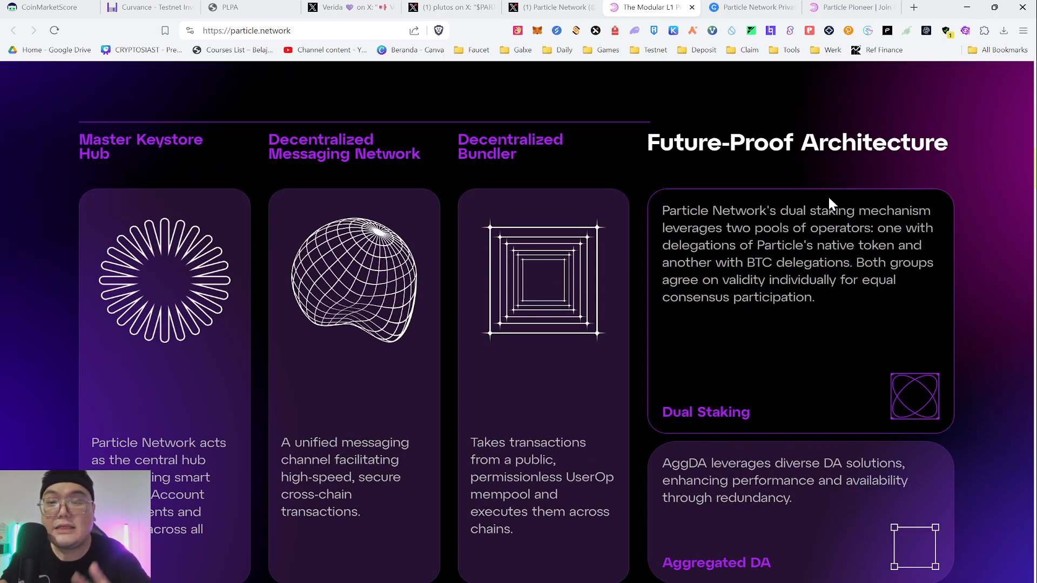
{"action": "scroll", "coordinate": [828, 195], "scroll_direction": "down", "scroll_amount": 1}
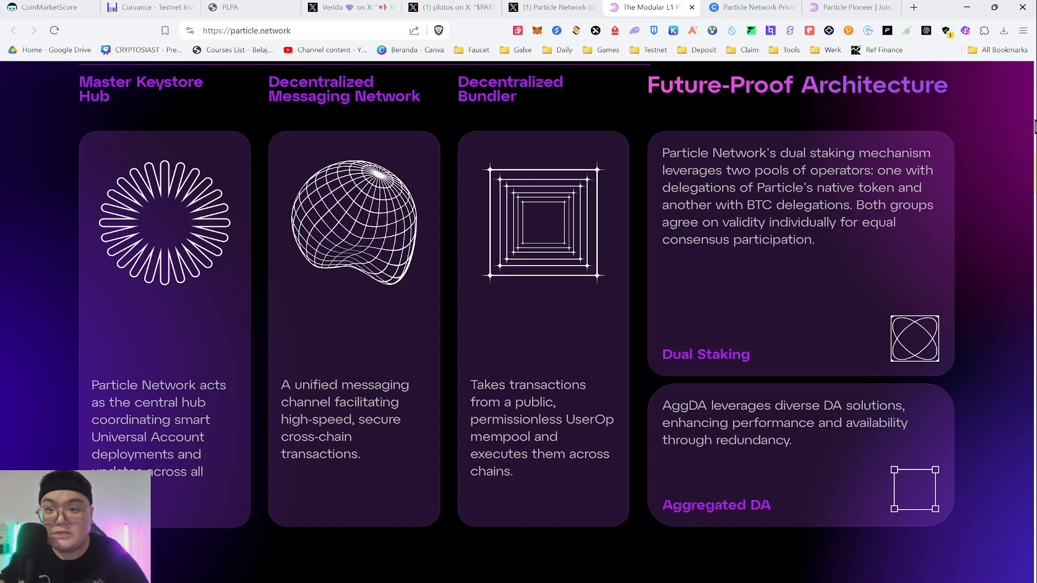
{"action": "scroll", "coordinate": [991, 143], "scroll_direction": "down", "scroll_amount": 3}
{"action": "scroll", "coordinate": [990, 144], "scroll_direction": "down", "scroll_amount": 5}
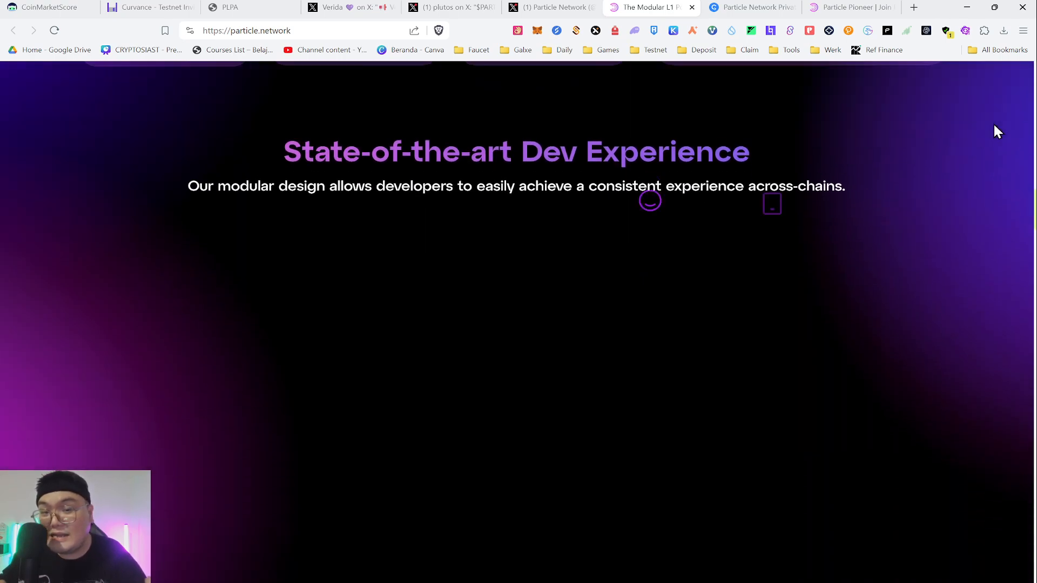
{"action": "scroll", "coordinate": [991, 127], "scroll_direction": "down", "scroll_amount": 2}
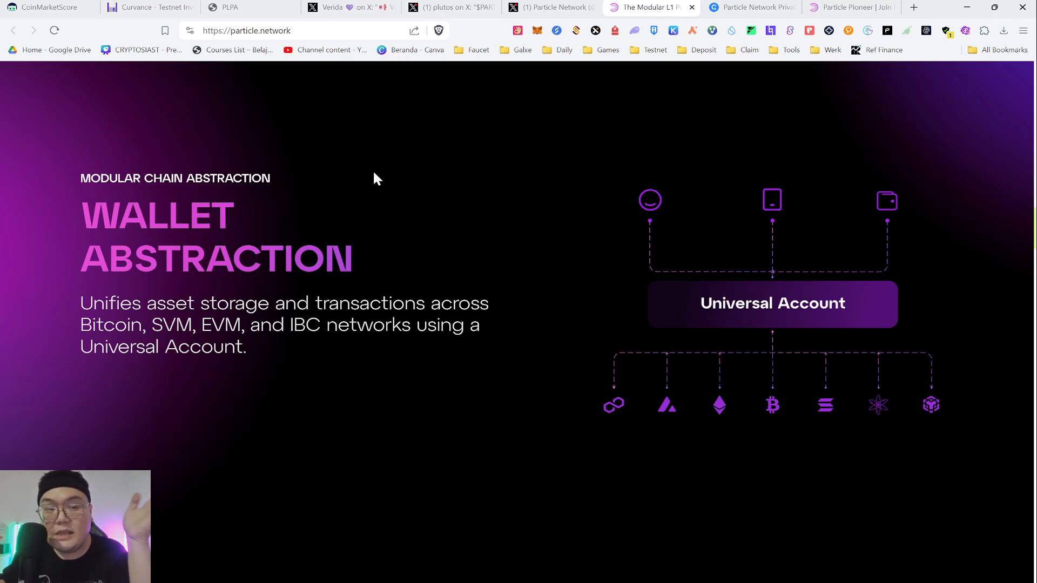
{"action": "scroll", "coordinate": [557, 195], "scroll_direction": "down", "scroll_amount": 5}
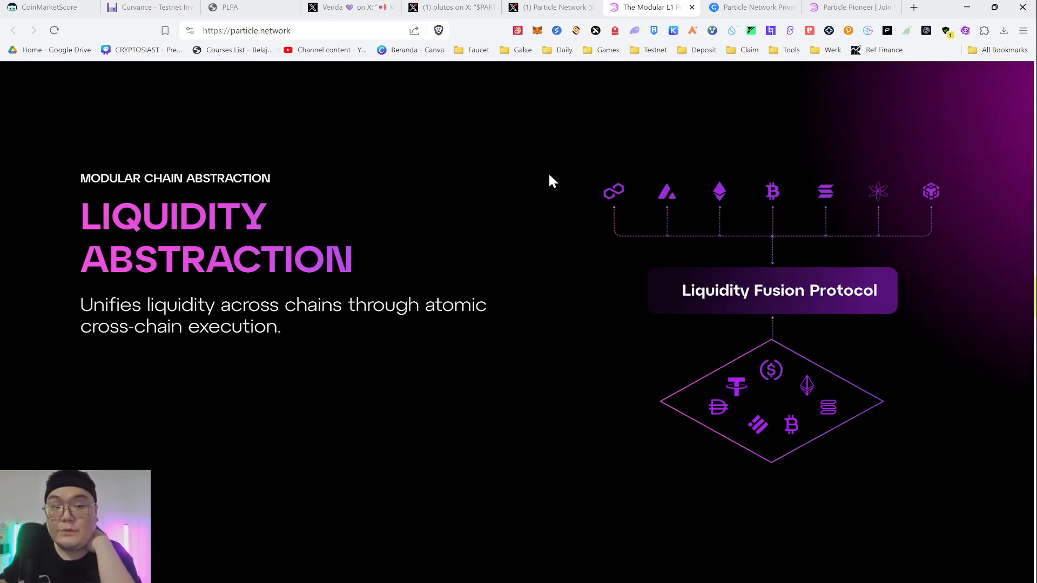
{"action": "scroll", "coordinate": [542, 177], "scroll_direction": "up", "scroll_amount": 2}
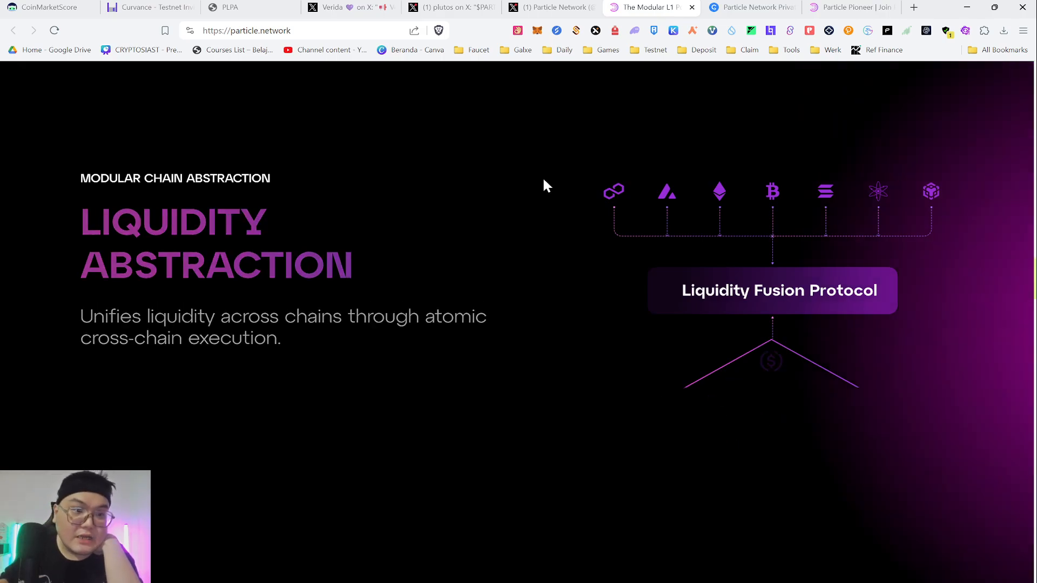
{"action": "scroll", "coordinate": [391, 211], "scroll_direction": "down", "scroll_amount": 2}
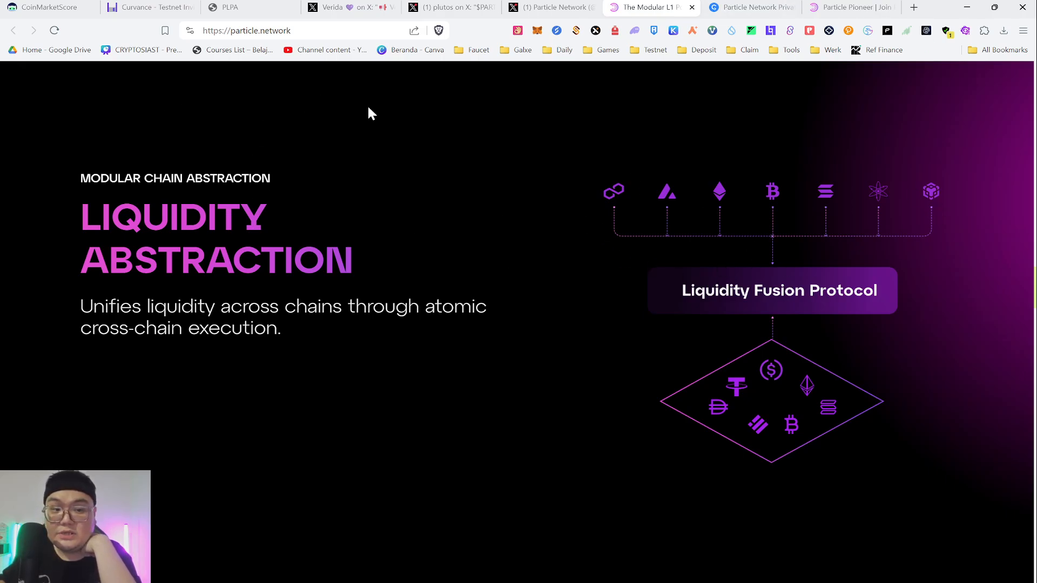
{"action": "scroll", "coordinate": [532, 270], "scroll_direction": "down", "scroll_amount": 2}
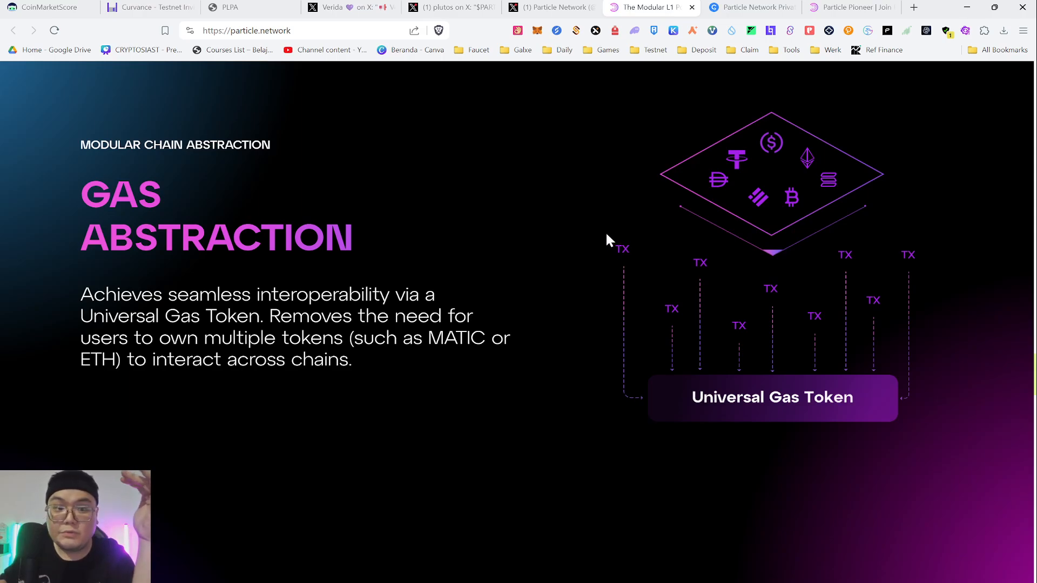
Step: Review the homepage's partner network, ecosystem statistics, roadmap and featured articles
{"action": "scroll", "coordinate": [602, 229], "scroll_direction": "down", "scroll_amount": 3}
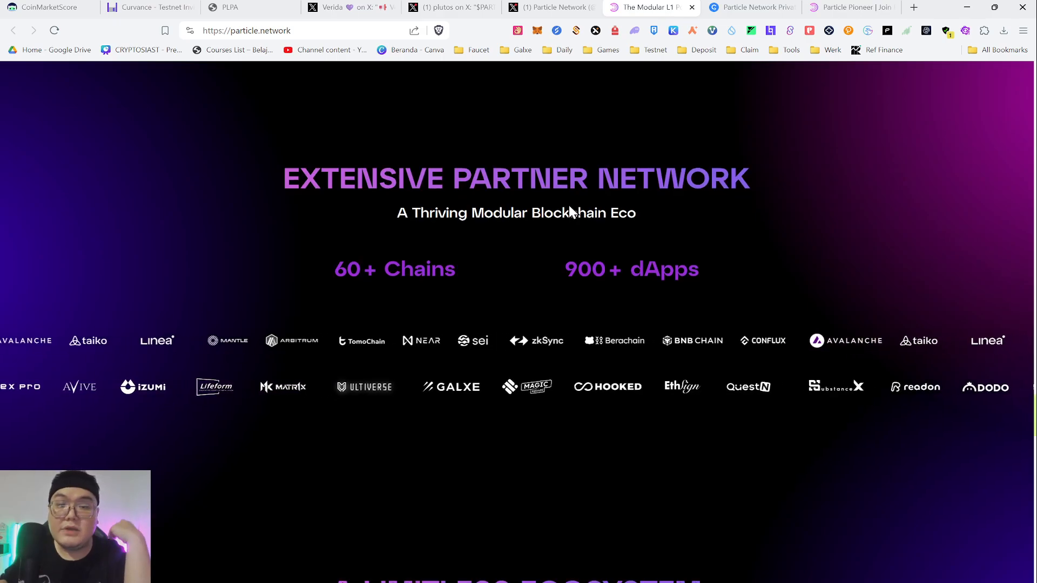
{"action": "scroll", "coordinate": [569, 204], "scroll_direction": "down", "scroll_amount": 1}
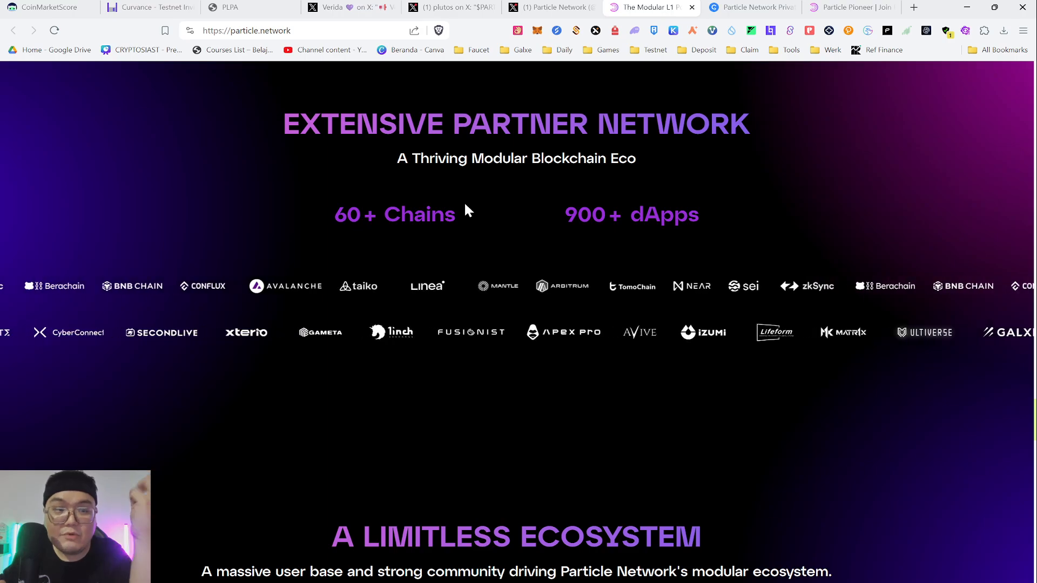
{"action": "scroll", "coordinate": [479, 213], "scroll_direction": "down", "scroll_amount": 7}
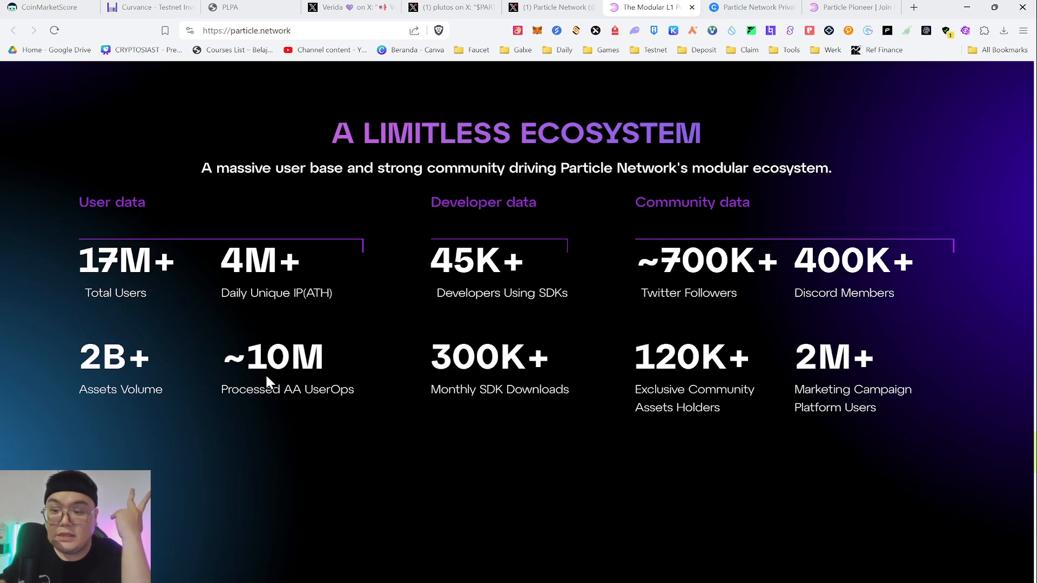
{"action": "scroll", "coordinate": [265, 373], "scroll_direction": "down", "scroll_amount": 8}
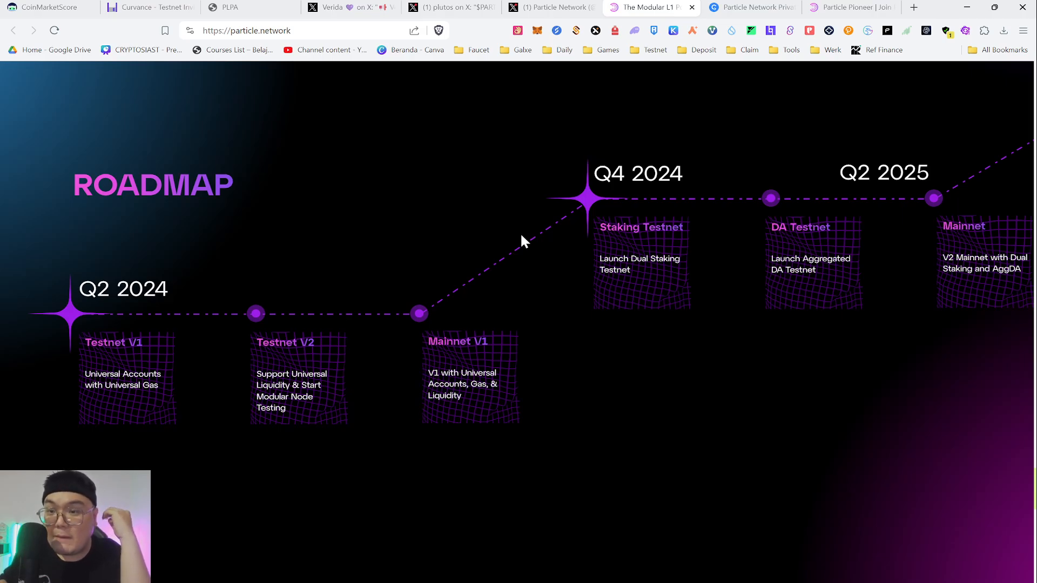
{"action": "scroll", "coordinate": [735, 227], "scroll_direction": "down", "scroll_amount": 9}
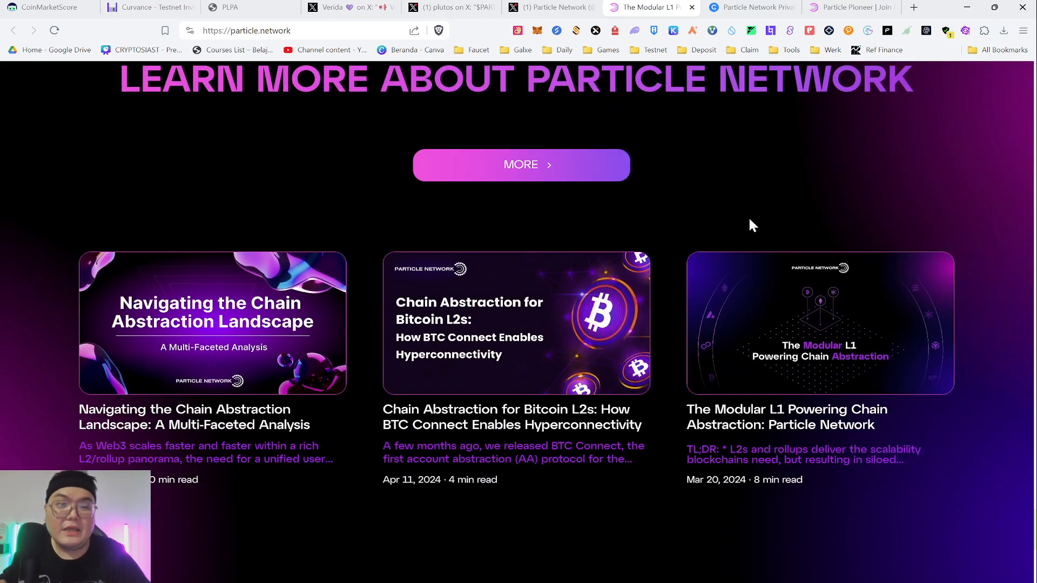
{"action": "scroll", "coordinate": [983, 102], "scroll_direction": "down", "scroll_amount": 5}
{"action": "scroll", "coordinate": [536, 285], "scroll_direction": "up", "scroll_amount": 5}
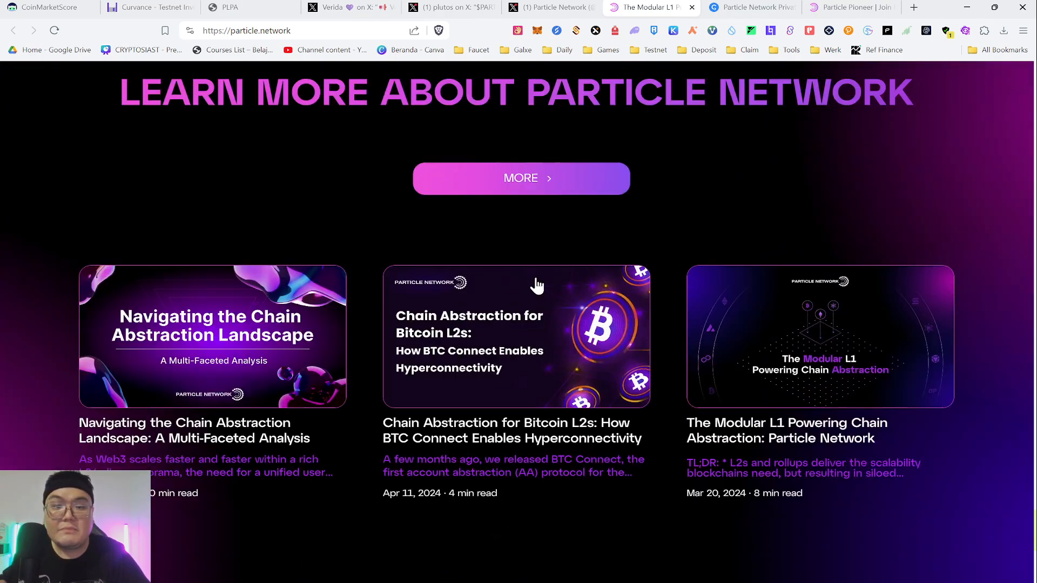
{"action": "scroll", "coordinate": [753, 244], "scroll_direction": "up", "scroll_amount": 10}
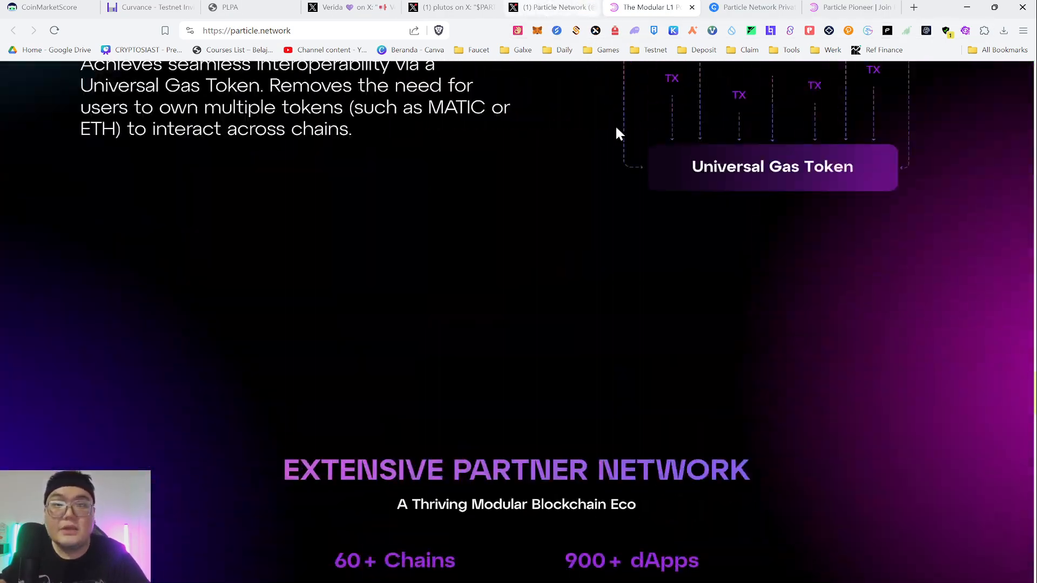
{"action": "scroll", "coordinate": [618, 133], "scroll_direction": "up", "scroll_amount": 5}
Step: Switch to Particle Network's X profile and look through its profile details and recent posts
{"action": "left_click", "coordinate": [557, 7]}
{"action": "scroll", "coordinate": [505, 246], "scroll_direction": "down", "scroll_amount": 3}
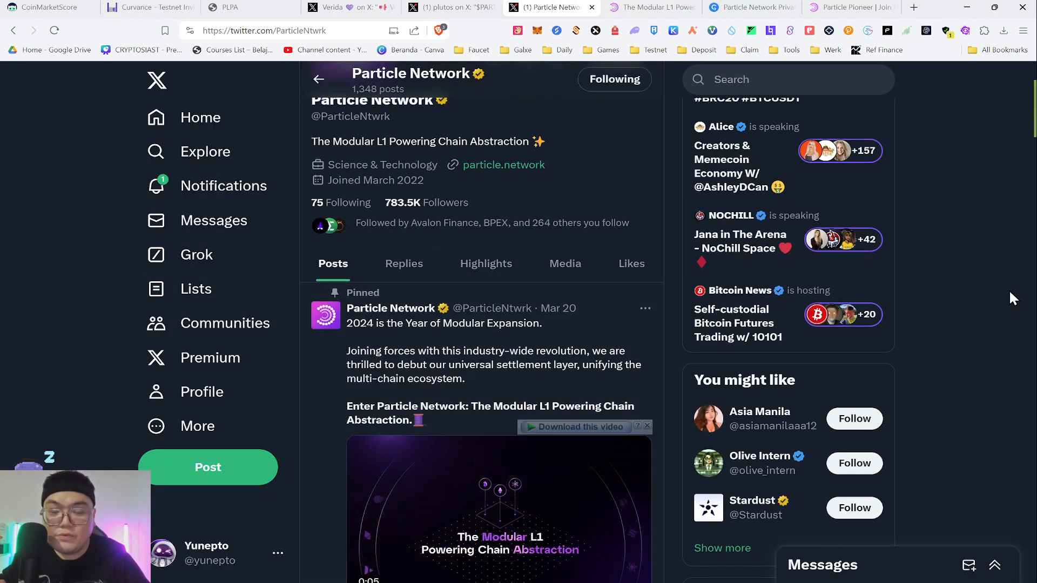
{"action": "scroll", "coordinate": [766, 216], "scroll_direction": "down", "scroll_amount": 5}
{"action": "scroll", "coordinate": [378, 135], "scroll_direction": "down", "scroll_amount": 2}
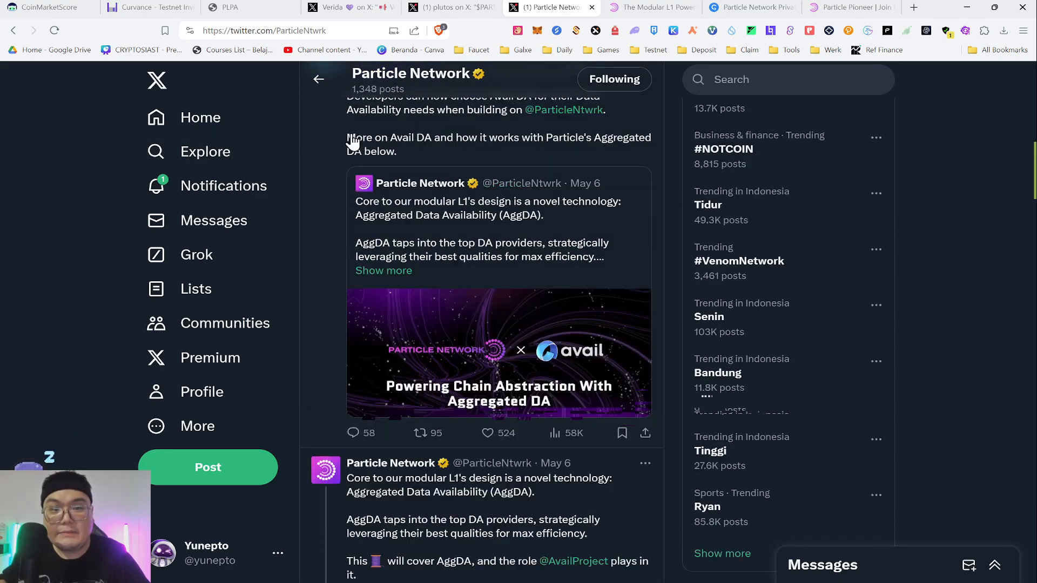
{"action": "scroll", "coordinate": [440, 174], "scroll_direction": "down", "scroll_amount": 15}
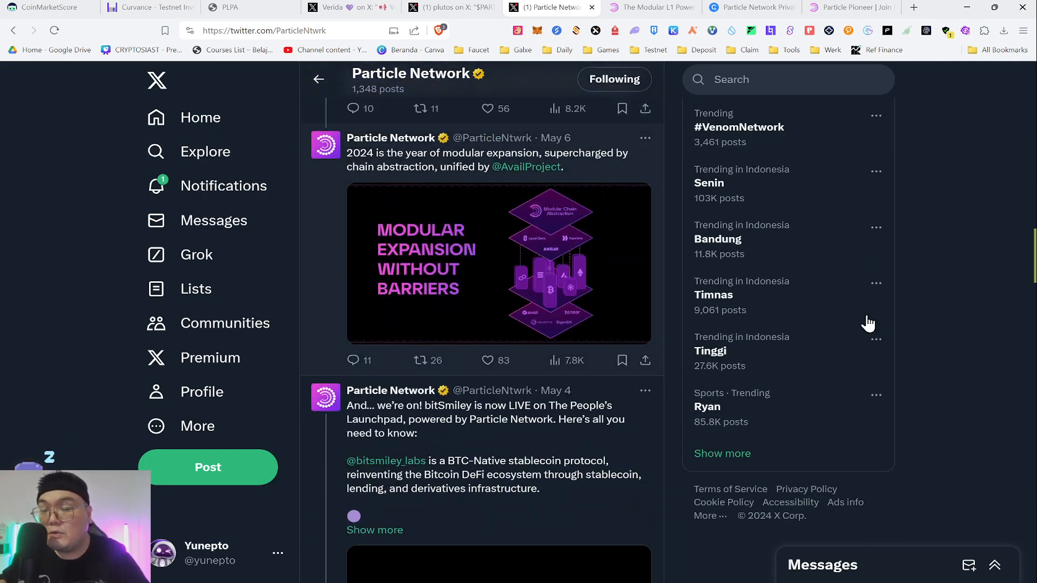
{"action": "scroll", "coordinate": [868, 323], "scroll_direction": "down", "scroll_amount": 8}
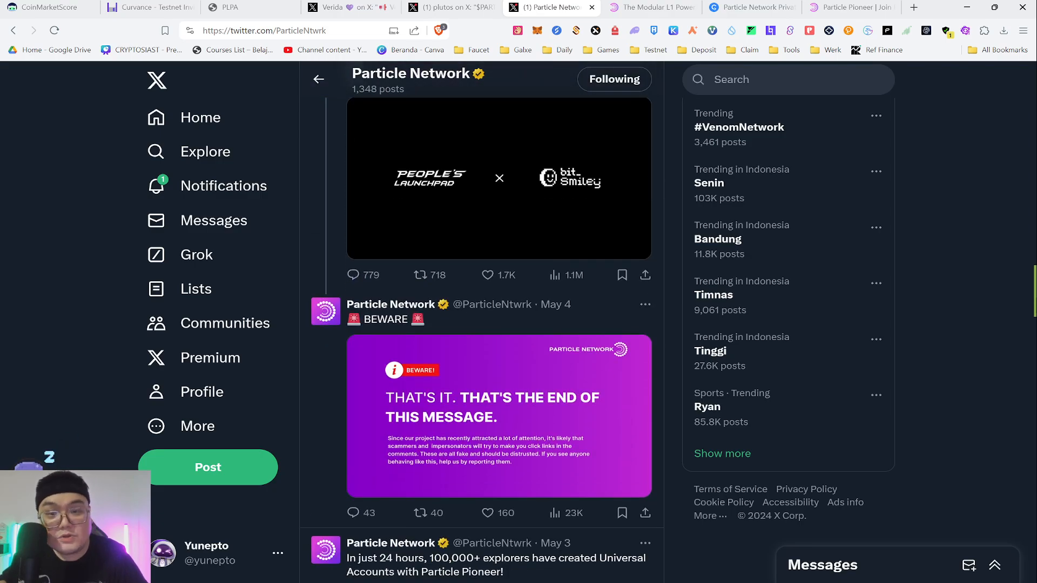
{"action": "scroll", "coordinate": [1031, 350], "scroll_direction": "down", "scroll_amount": 8}
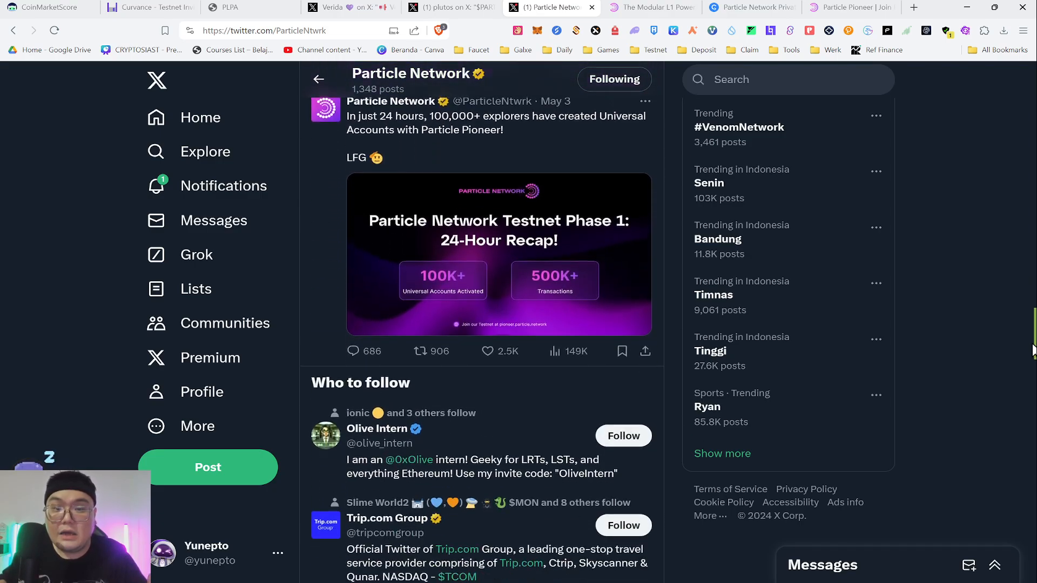
{"action": "scroll", "coordinate": [1032, 350], "scroll_direction": "up", "scroll_amount": 12}
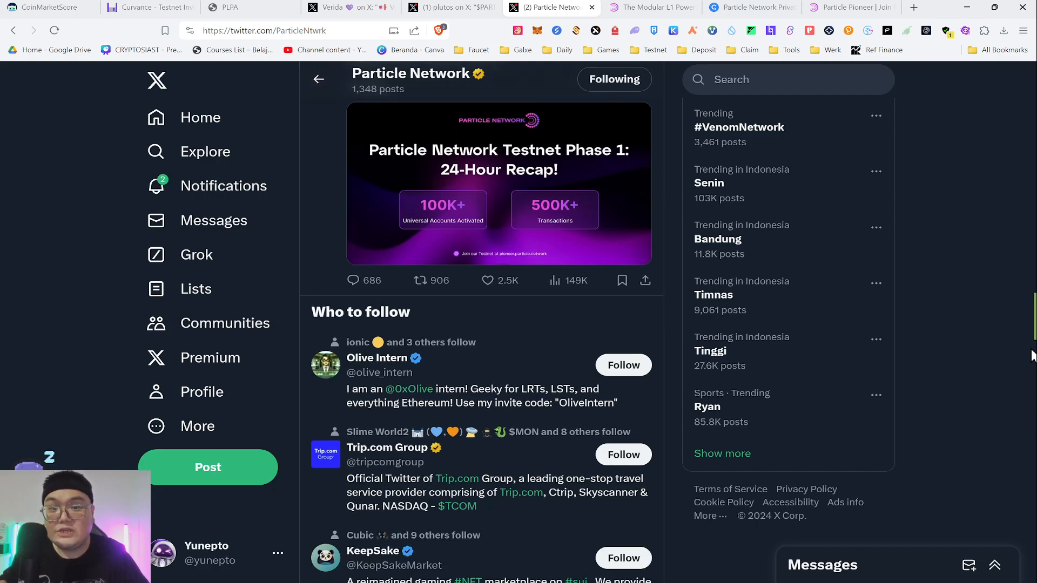
{"action": "scroll", "coordinate": [1034, 230], "scroll_direction": "up", "scroll_amount": 5}
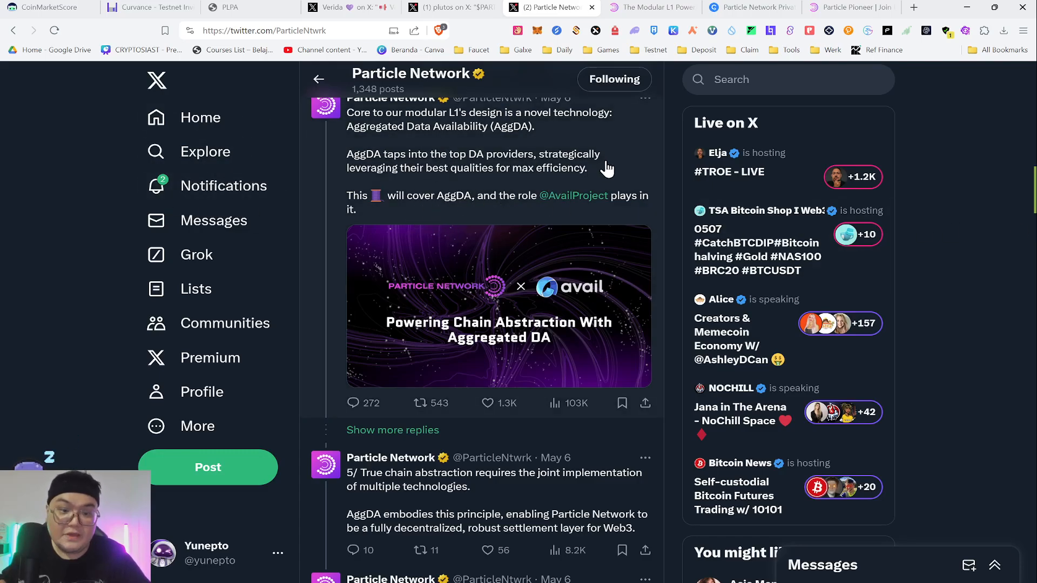
{"action": "scroll", "coordinate": [607, 169], "scroll_direction": "down", "scroll_amount": 6}
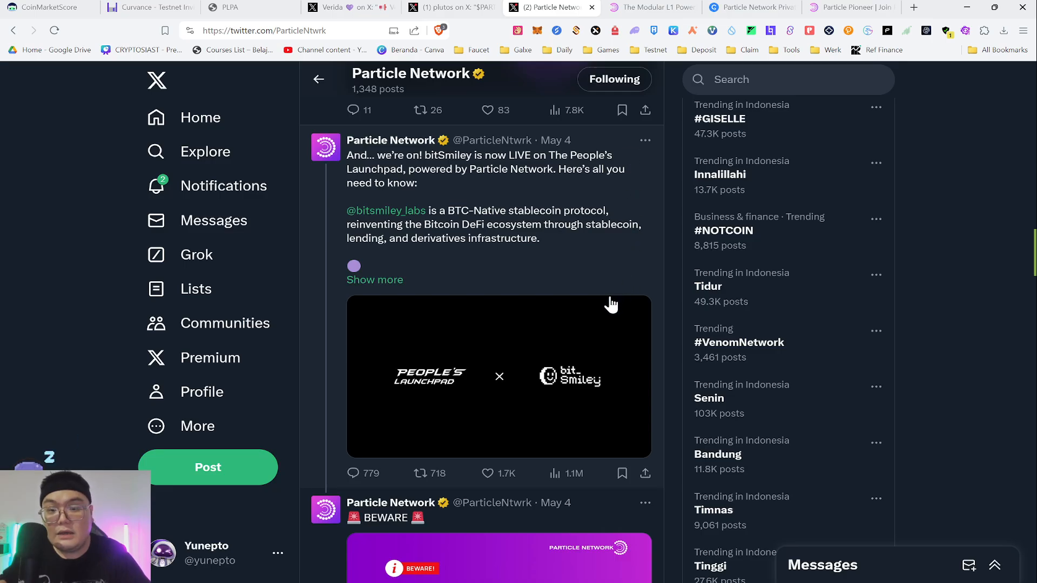
{"action": "scroll", "coordinate": [732, 146], "scroll_direction": "up", "scroll_amount": 10}
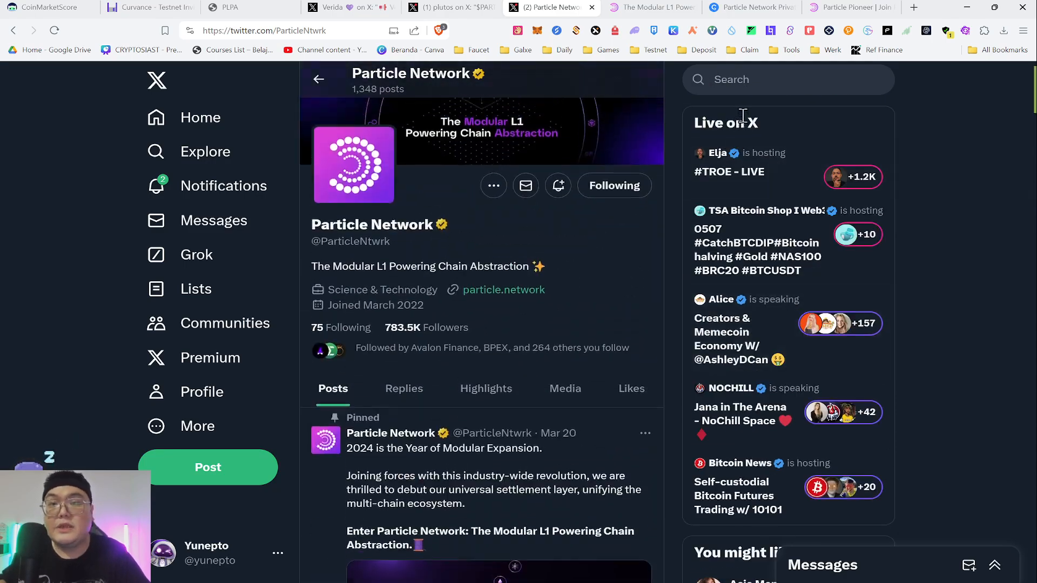
Step: Switch to Particle Network's CryptoRank fundraising page and examine its funding rounds, investors per round and private-round lock-up terms
{"action": "left_click", "coordinate": [739, 7]}
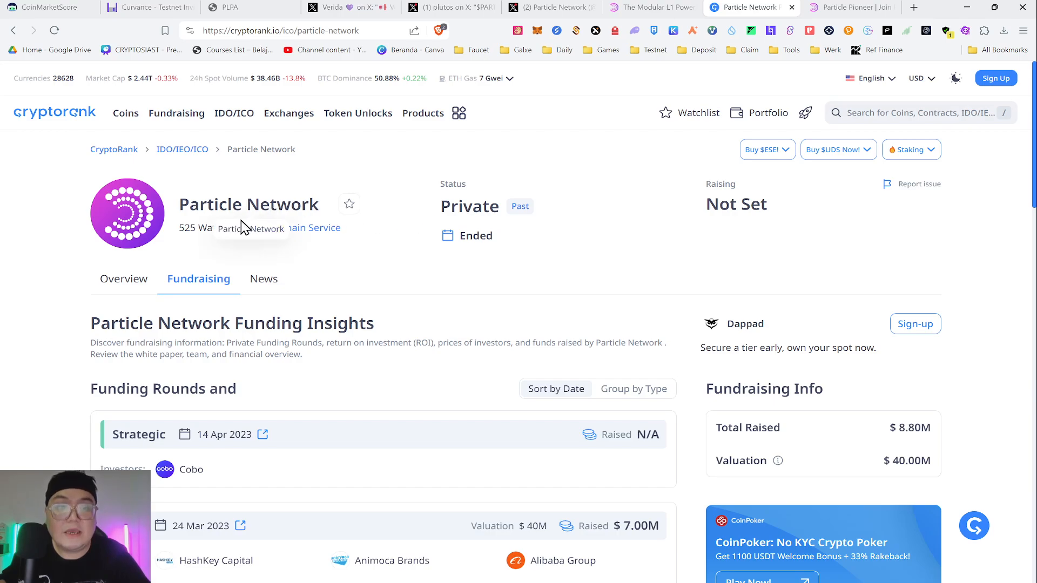
{"action": "scroll", "coordinate": [438, 178], "scroll_direction": "down", "scroll_amount": 3}
{"action": "scroll", "coordinate": [286, 211], "scroll_direction": "down", "scroll_amount": 1}
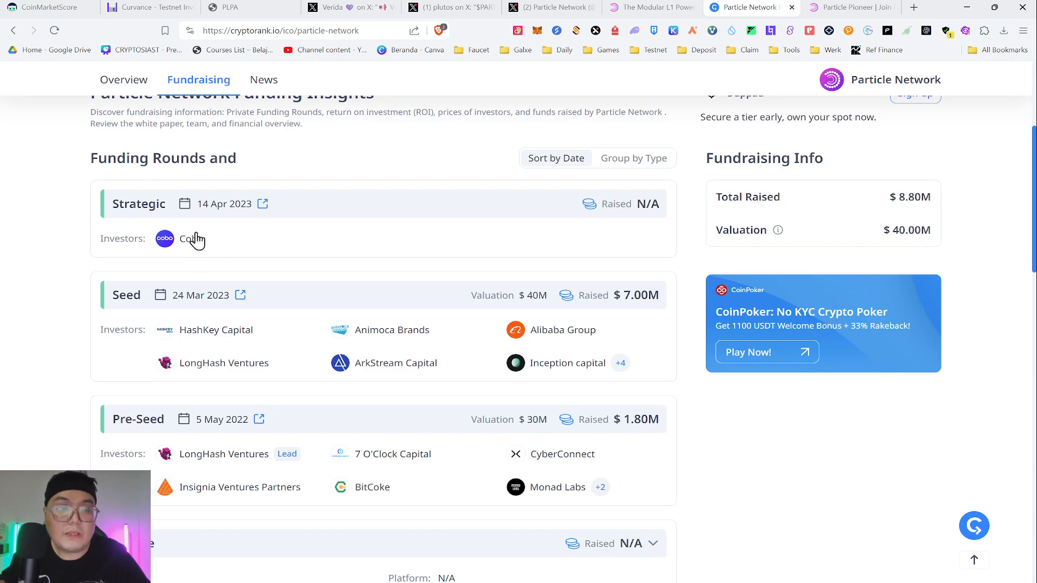
{"action": "scroll", "coordinate": [292, 221], "scroll_direction": "down", "scroll_amount": 2}
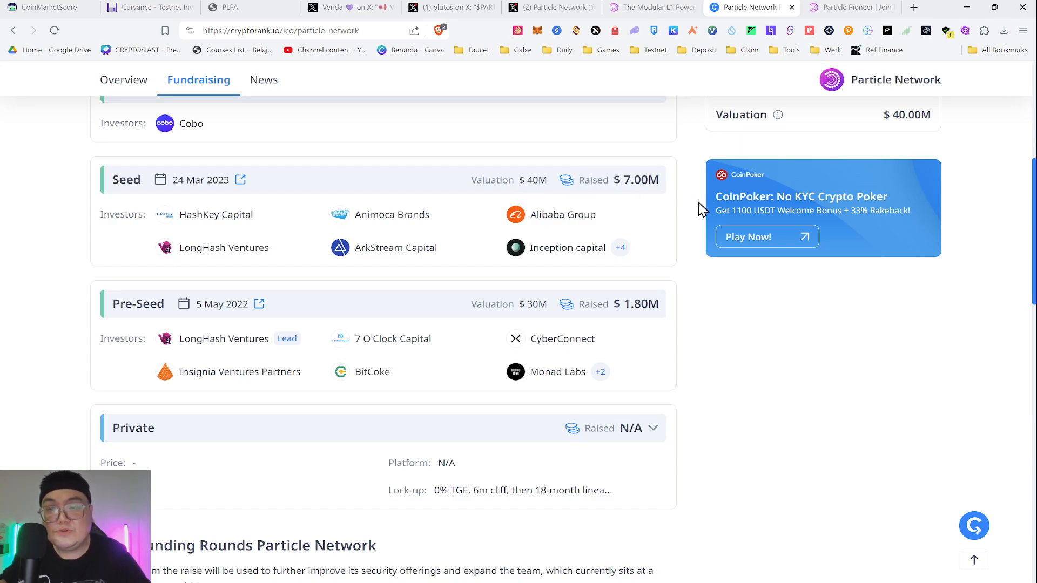
{"action": "scroll", "coordinate": [676, 203], "scroll_direction": "down", "scroll_amount": 1}
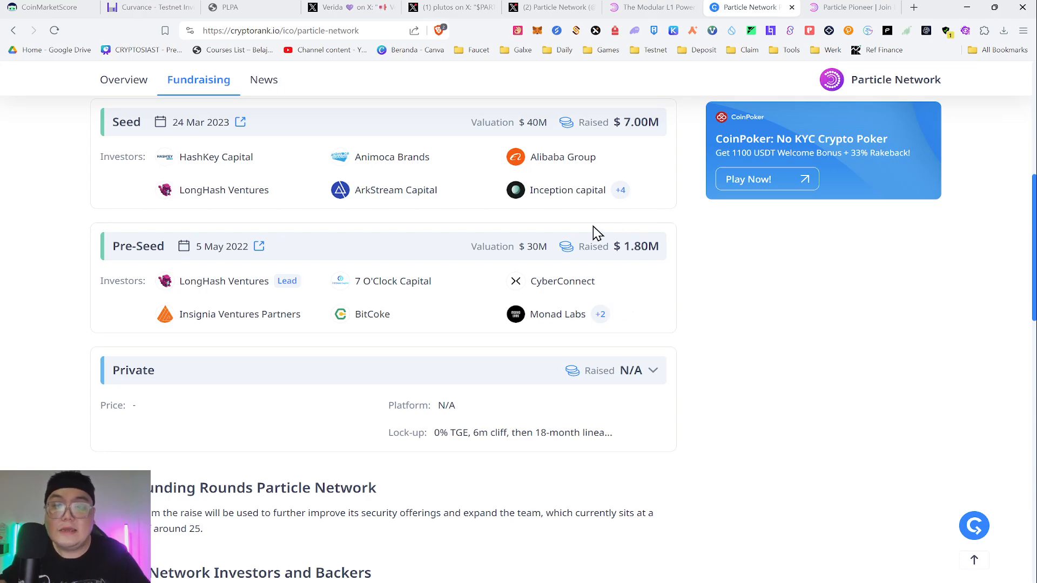
{"action": "scroll", "coordinate": [515, 335], "scroll_direction": "up", "scroll_amount": 3}
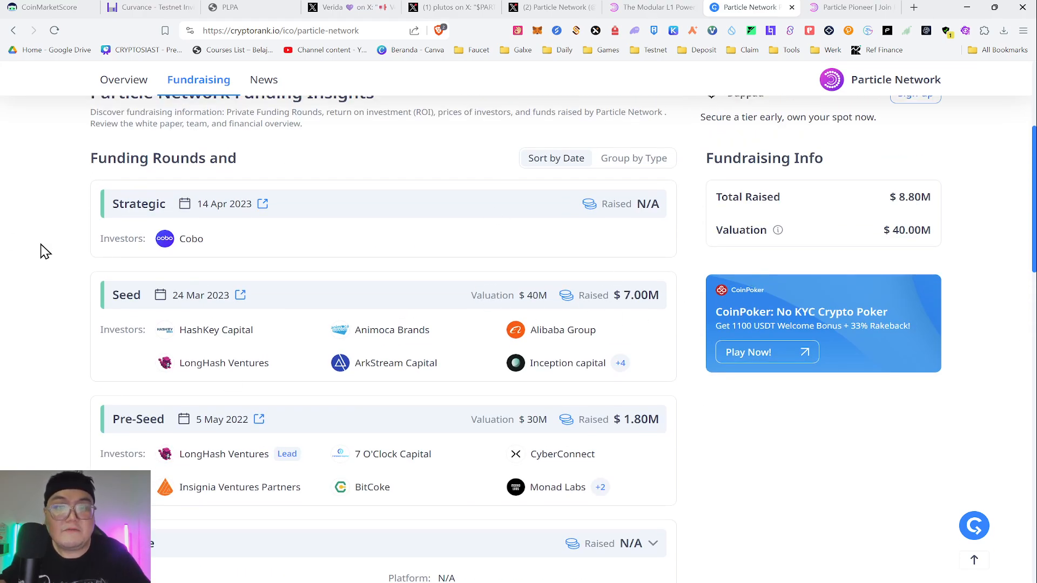
{"action": "scroll", "coordinate": [560, 293], "scroll_direction": "down", "scroll_amount": 7}
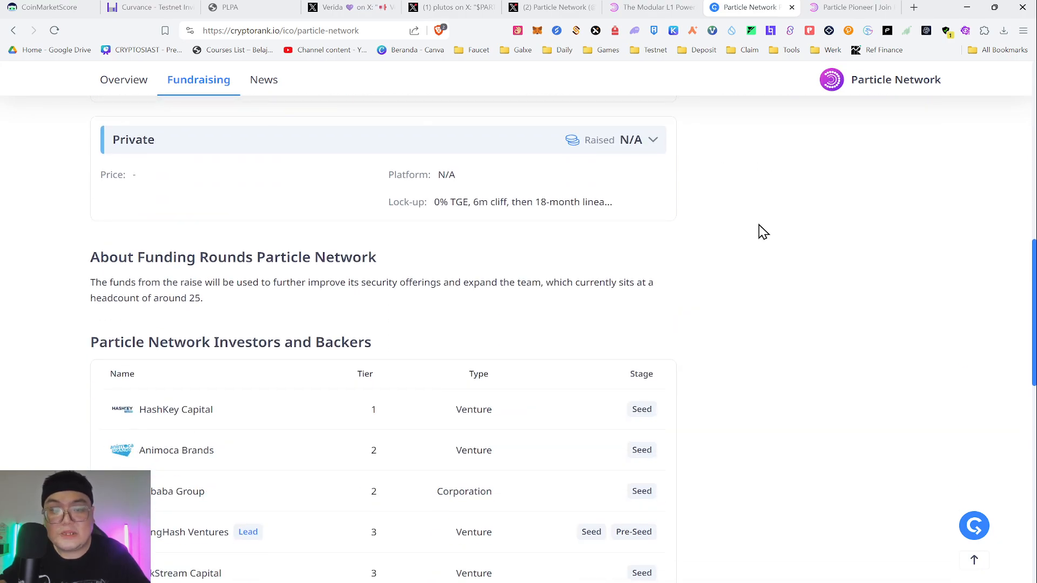
{"action": "scroll", "coordinate": [332, 275], "scroll_direction": "up", "scroll_amount": 3}
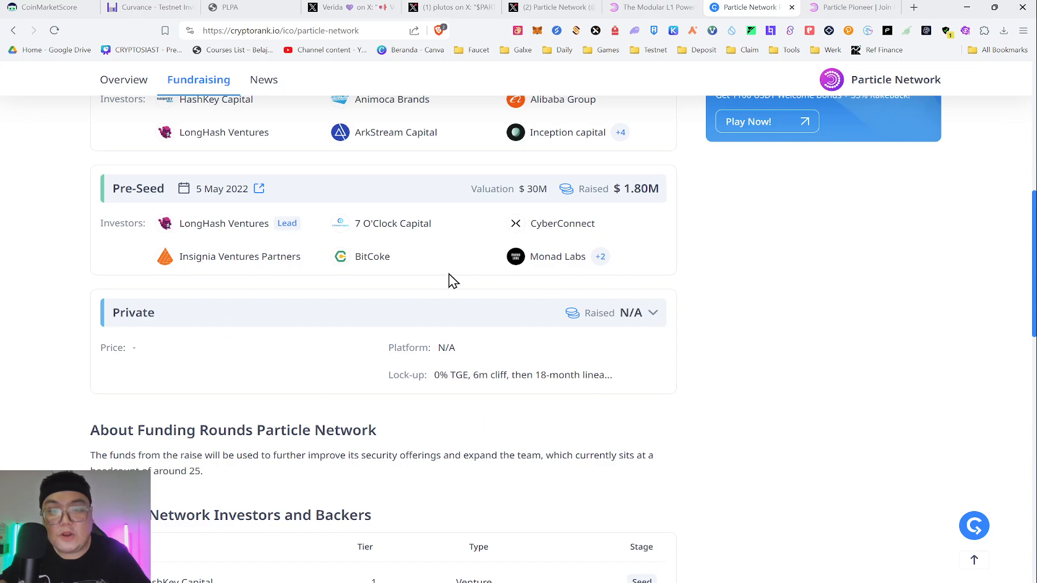
{"action": "scroll", "coordinate": [453, 281], "scroll_direction": "down", "scroll_amount": 1}
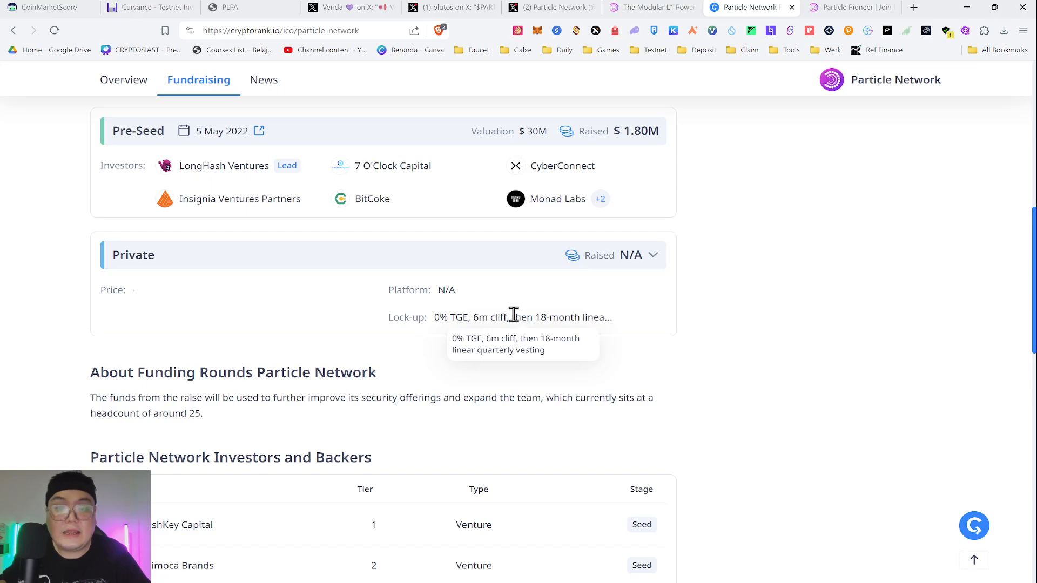
Step: Examine the Particle Network Investors and Backers table, including each backer's tier, type and stage
{"action": "scroll", "coordinate": [477, 171], "scroll_direction": "down", "scroll_amount": 4}
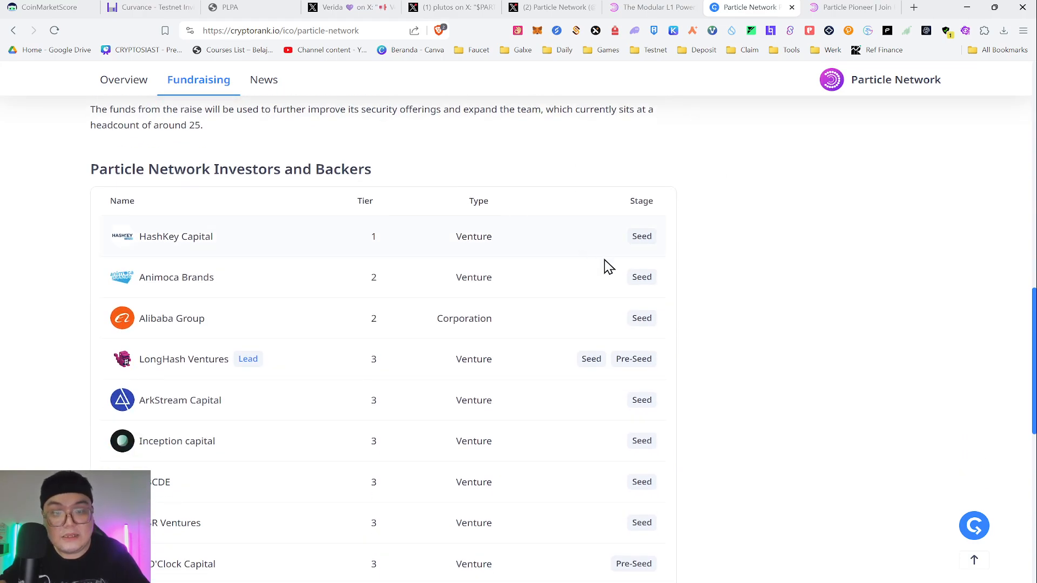
{"action": "scroll", "coordinate": [963, 329], "scroll_direction": "down", "scroll_amount": 2}
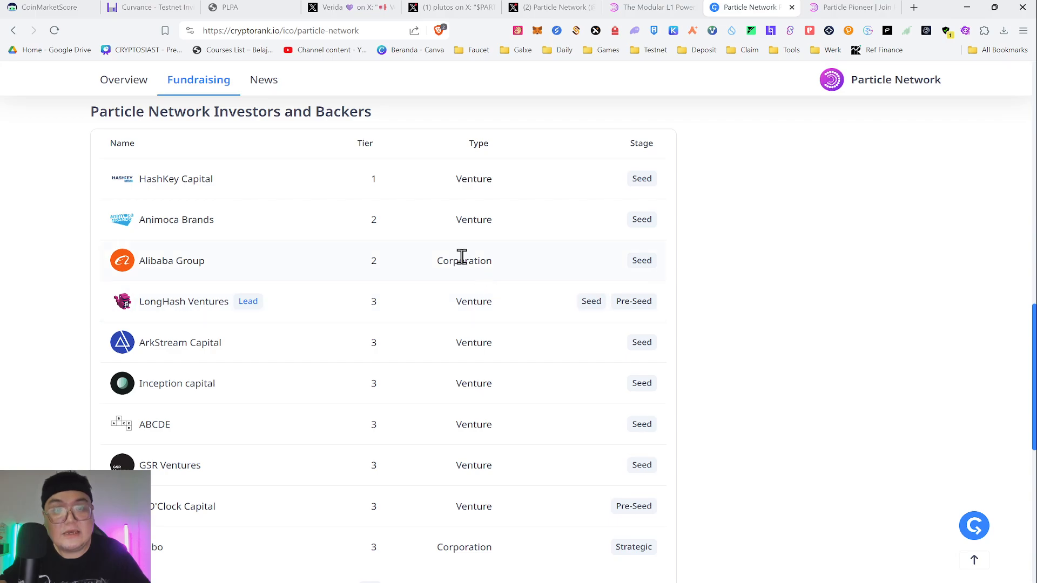
{"action": "scroll", "coordinate": [533, 232], "scroll_direction": "down", "scroll_amount": 2}
{"action": "scroll", "coordinate": [641, 234], "scroll_direction": "up", "scroll_amount": 3}
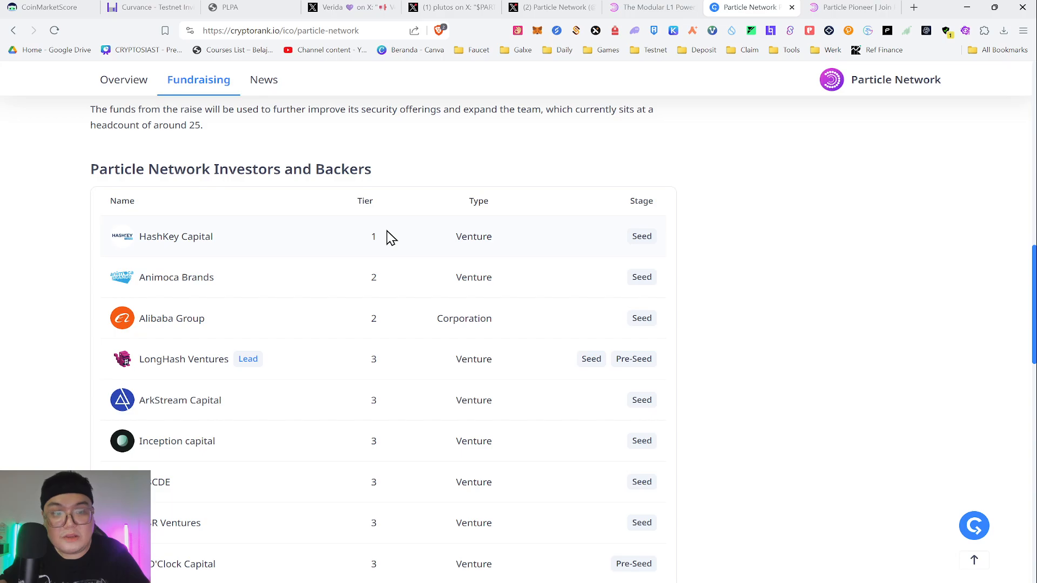
Step: Switch to the Particle Pioneer site, dismiss the video download overlays and look over the homepage's testnet statistics
{"action": "scroll", "coordinate": [709, 335], "scroll_direction": "up", "scroll_amount": 12}
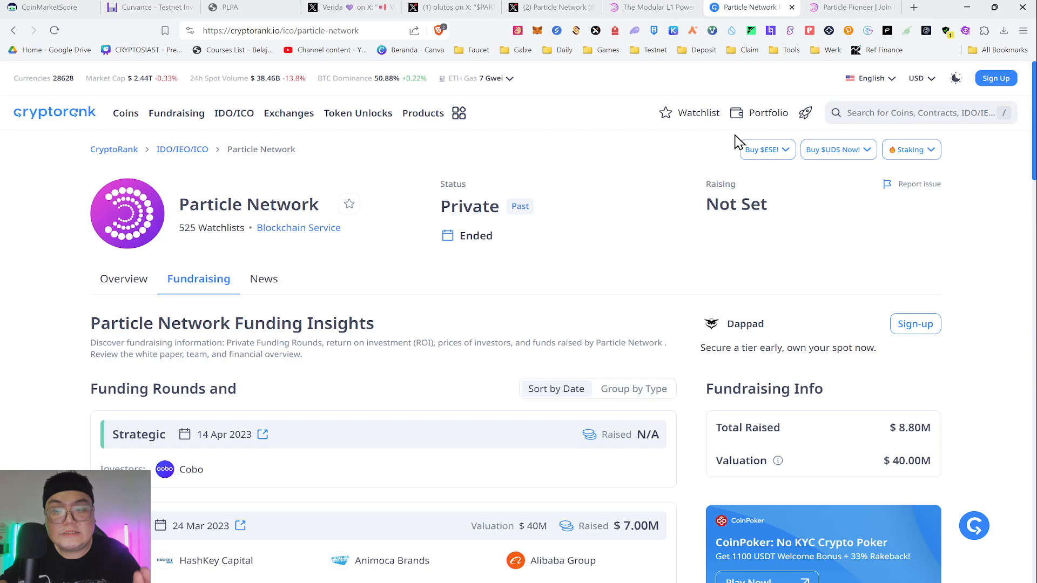
{"action": "left_click", "coordinate": [831, 7]}
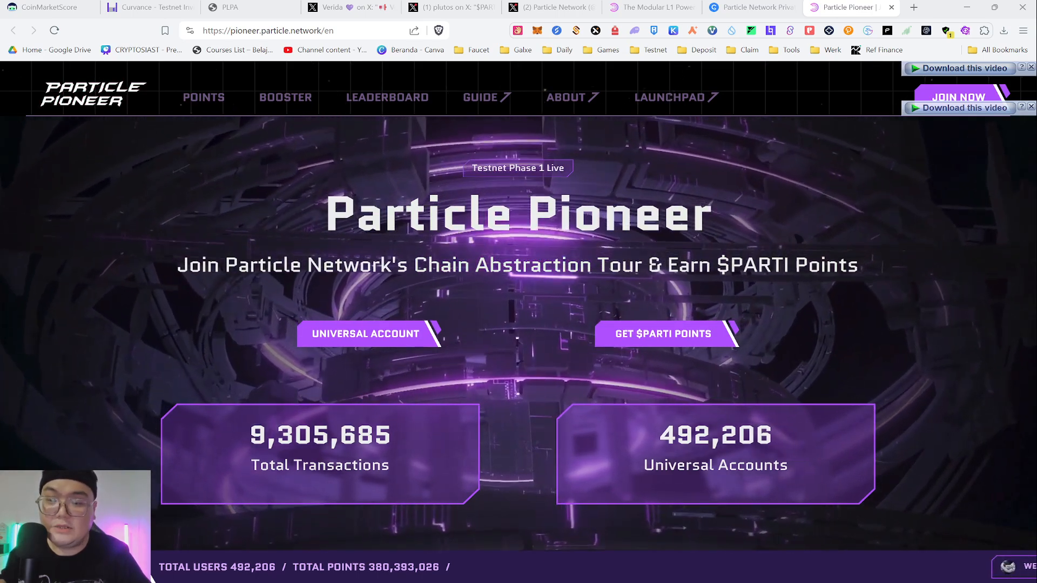
{"action": "left_click", "coordinate": [1031, 107]}
{"action": "left_click", "coordinate": [1031, 67]}
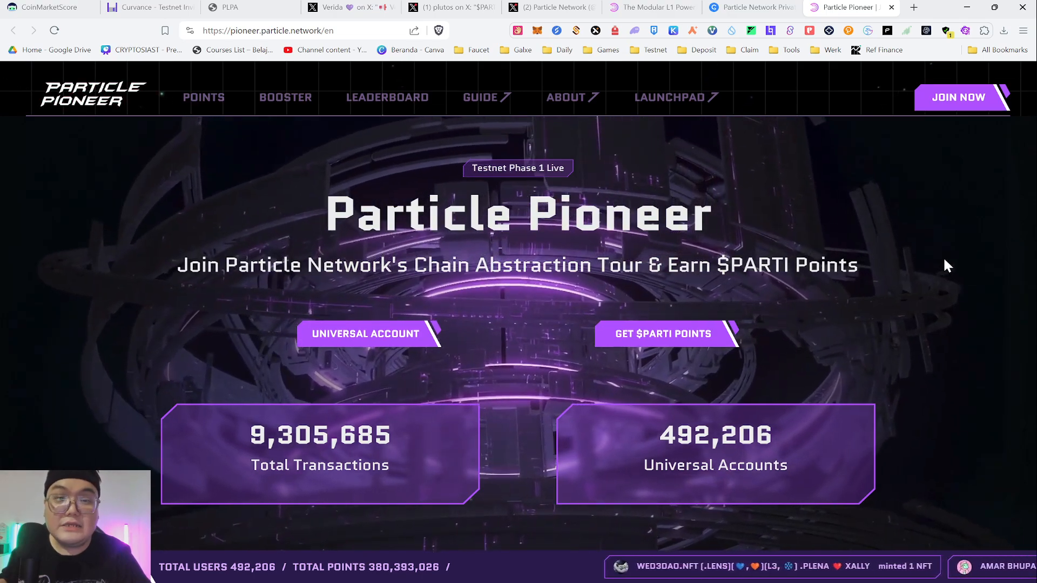
{"action": "scroll", "coordinate": [754, 294], "scroll_direction": "down", "scroll_amount": 4}
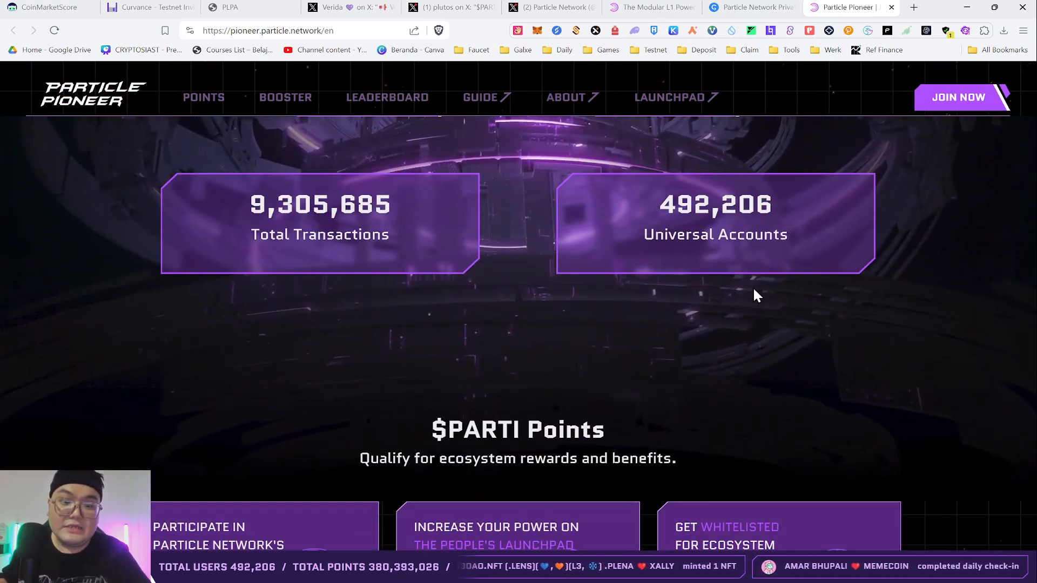
{"action": "scroll", "coordinate": [867, 215], "scroll_direction": "up", "scroll_amount": 4}
Step: Join Particle Pioneer by logging in with a wallet past the ScamSniffer security check, and accept the filled-in invite code
{"action": "left_click", "coordinate": [956, 107]}
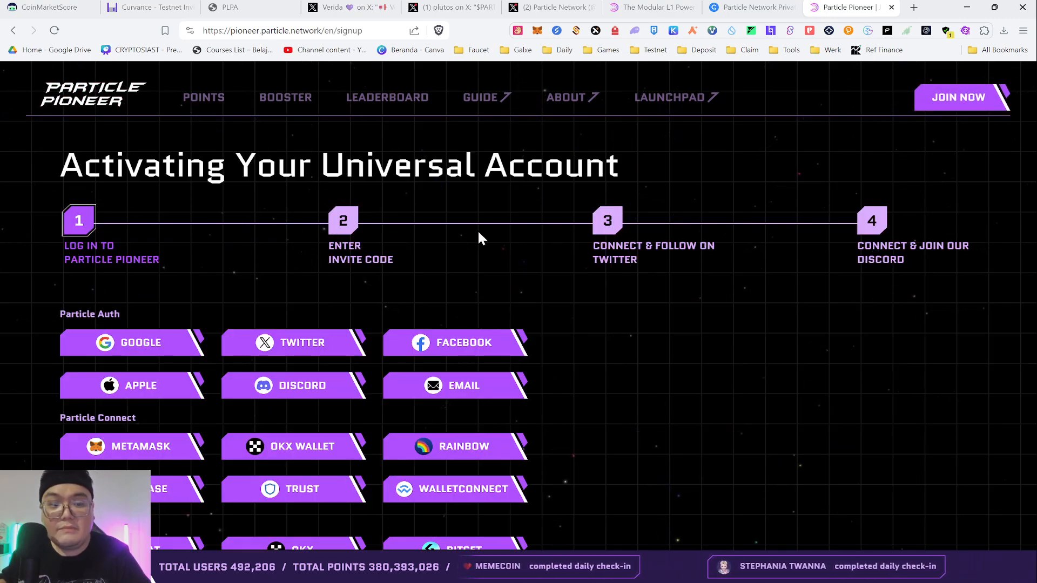
{"action": "scroll", "coordinate": [648, 244], "scroll_direction": "down", "scroll_amount": 2}
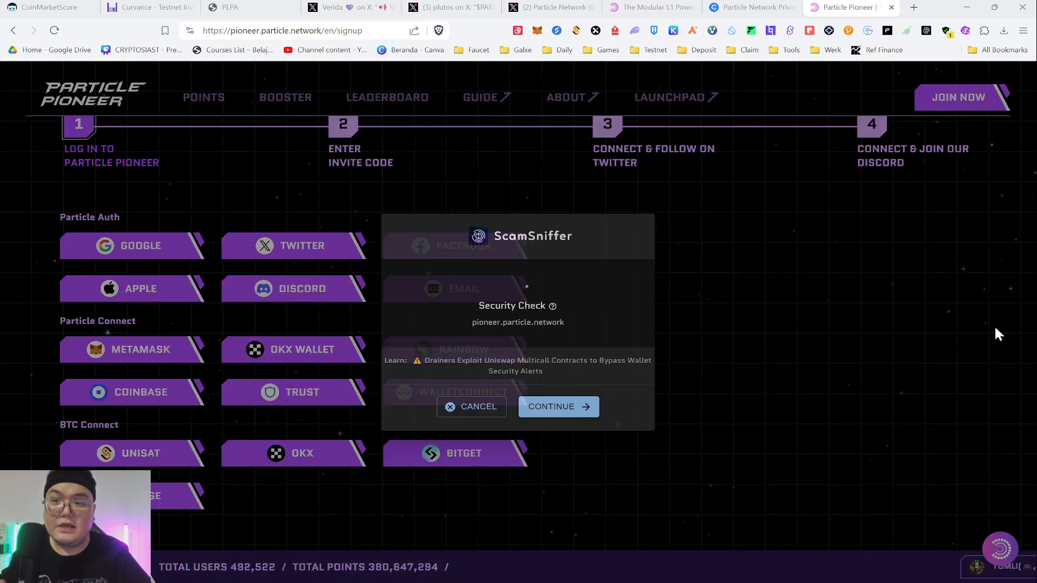
{"action": "left_click", "coordinate": [555, 415]}
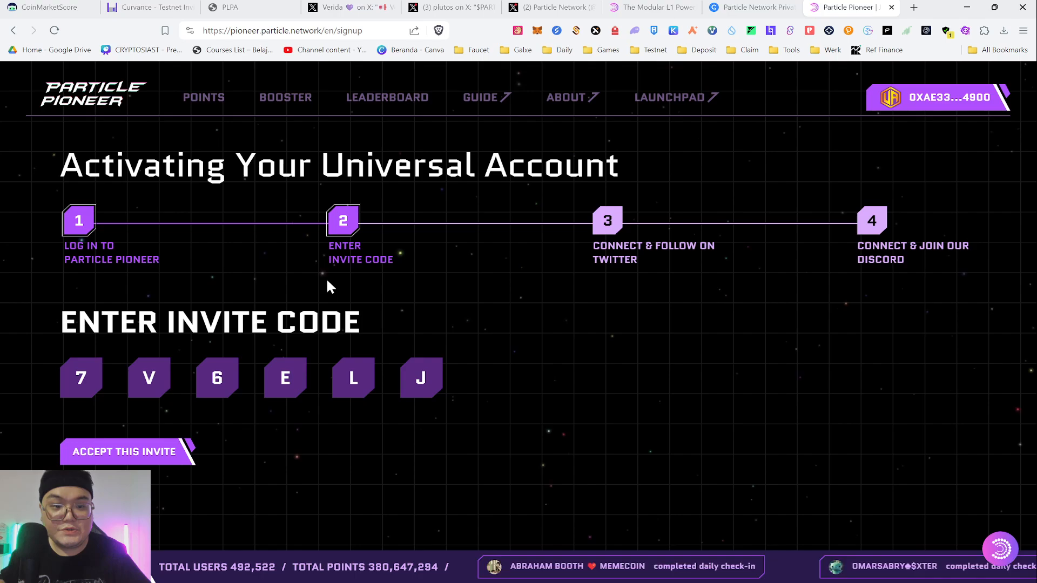
{"action": "left_click", "coordinate": [161, 454]}
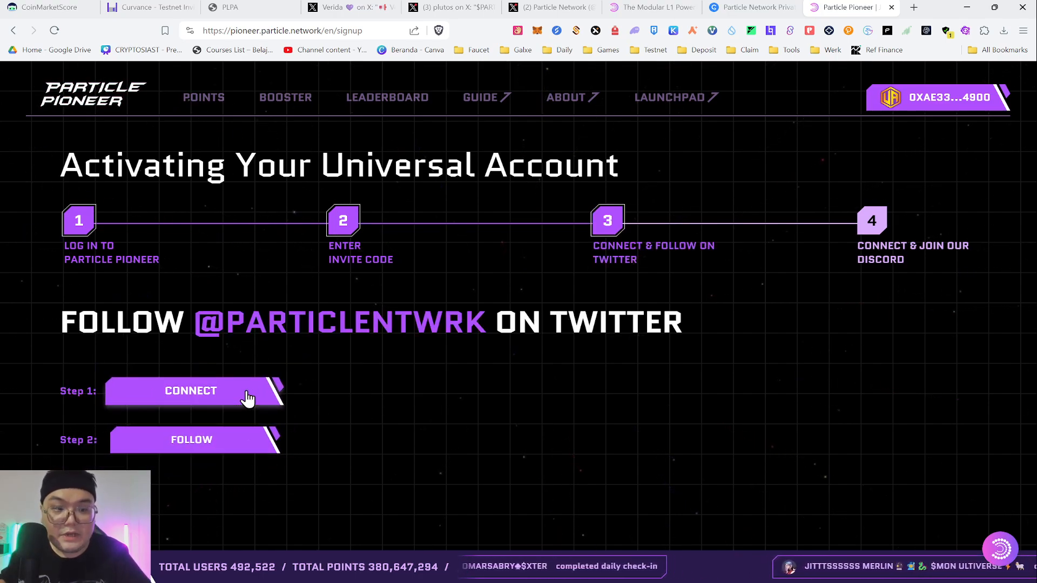
Step: Connect the X account to Particle Pioneer by authorizing the ParticlePioneer app's access request
{"action": "left_click", "coordinate": [194, 396]}
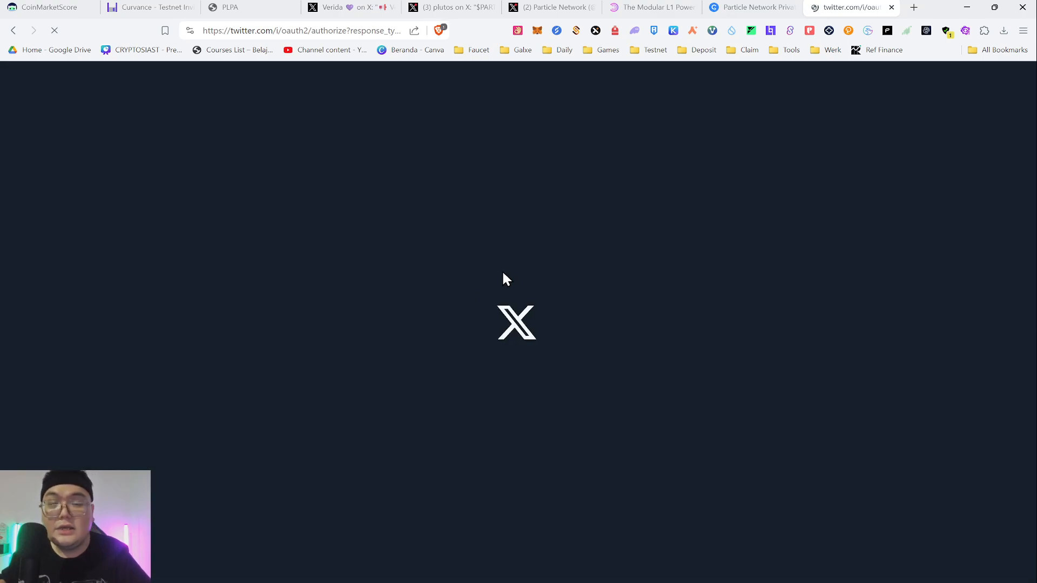
{"action": "left_click", "coordinate": [532, 424]}
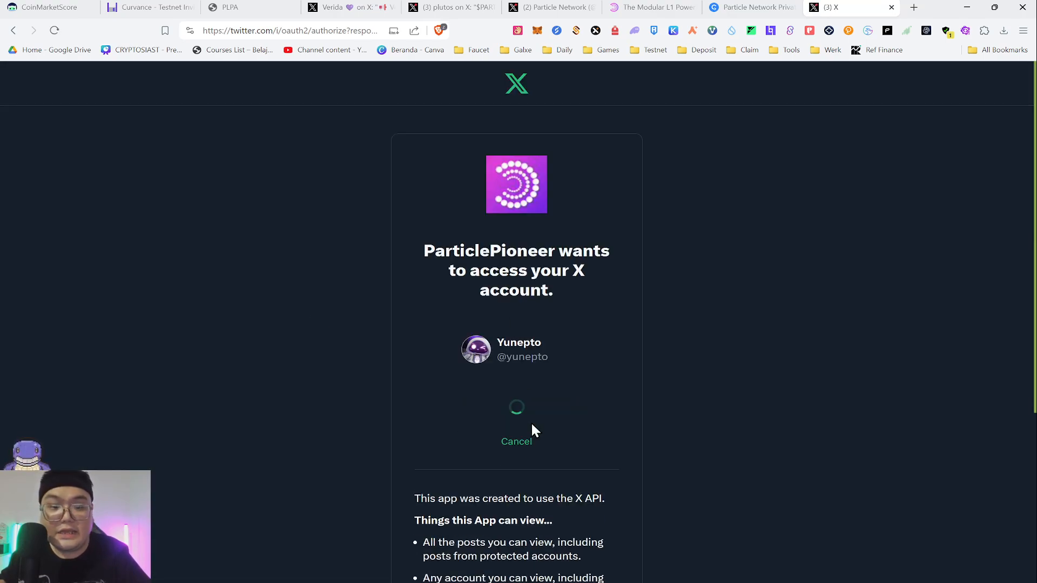
{"action": "scroll", "coordinate": [672, 322], "scroll_direction": "down", "scroll_amount": 3}
{"action": "scroll", "coordinate": [670, 316], "scroll_direction": "down", "scroll_amount": 1}
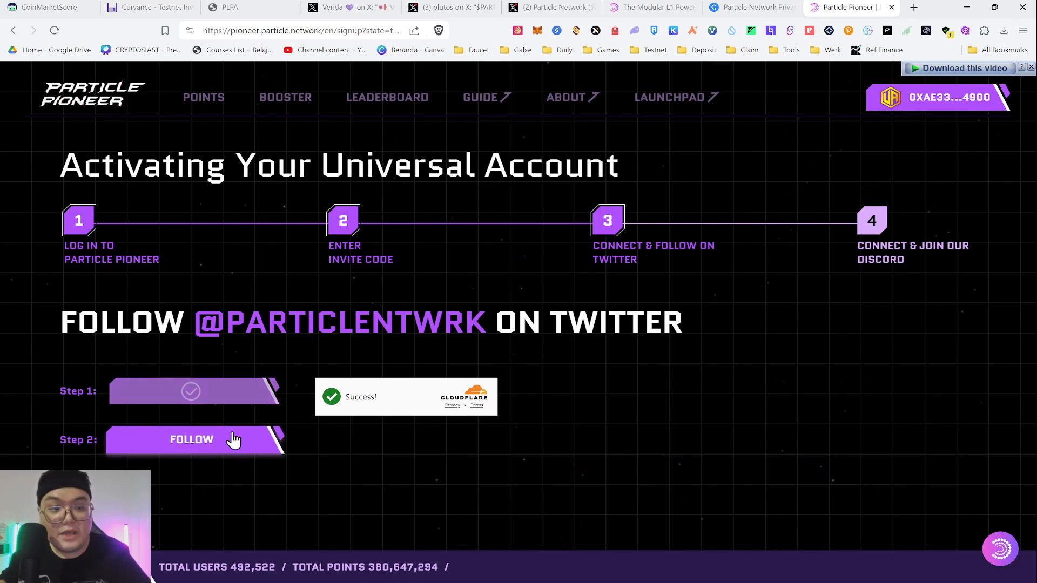
Step: Complete the Twitter follow task by following Particle Network on X, and close the extra X page
{"action": "left_click", "coordinate": [194, 437]}
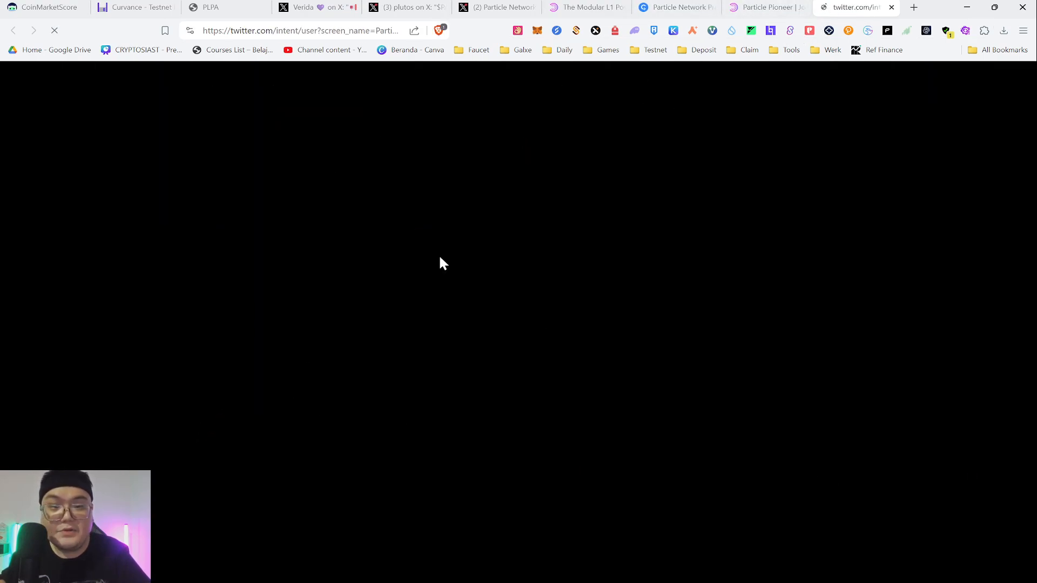
{"action": "left_click", "coordinate": [759, 5]}
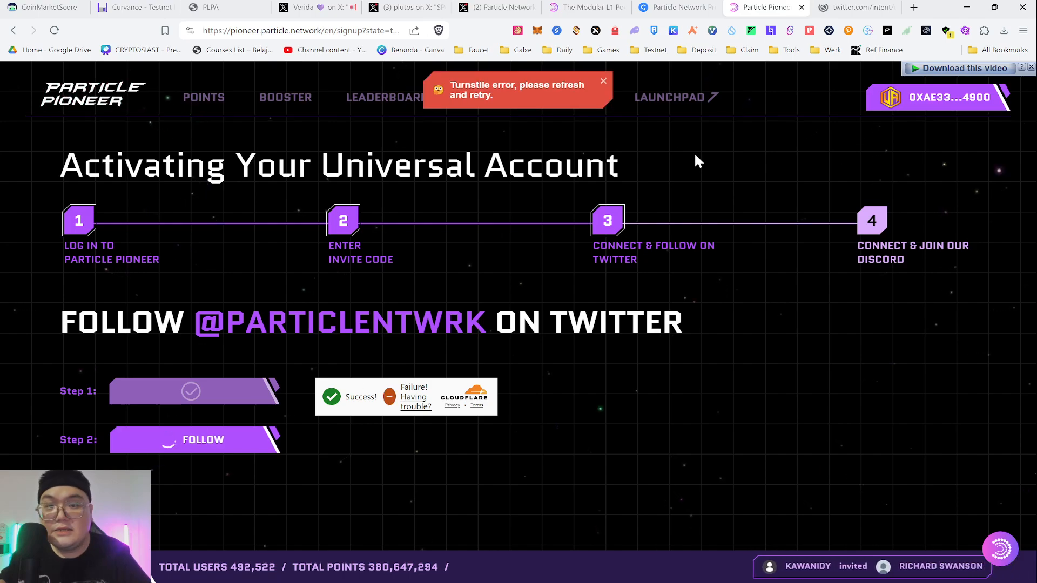
{"action": "left_click", "coordinate": [840, 7]}
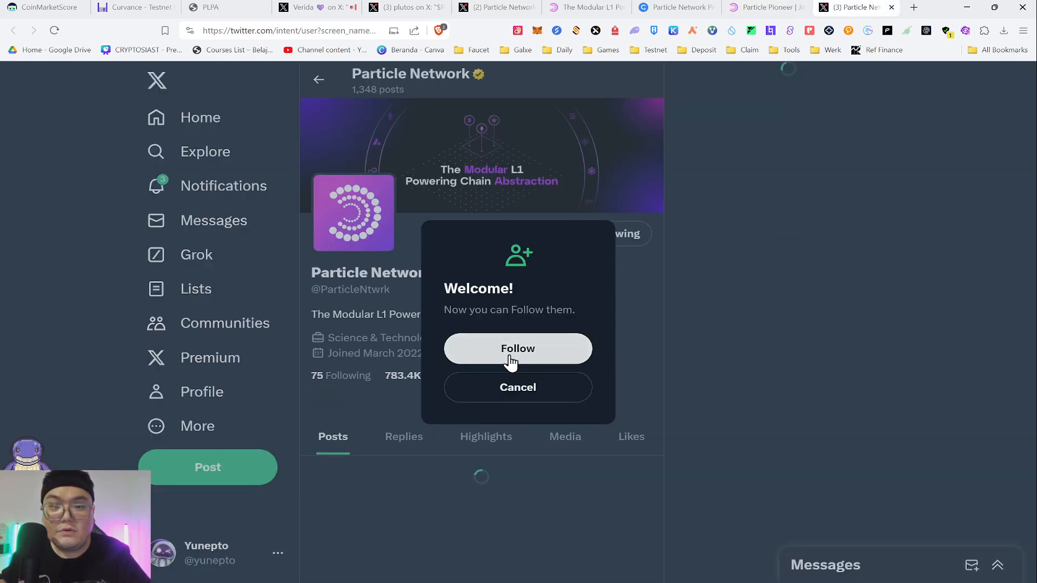
{"action": "left_click", "coordinate": [510, 351]}
{"action": "left_click", "coordinate": [762, 7]}
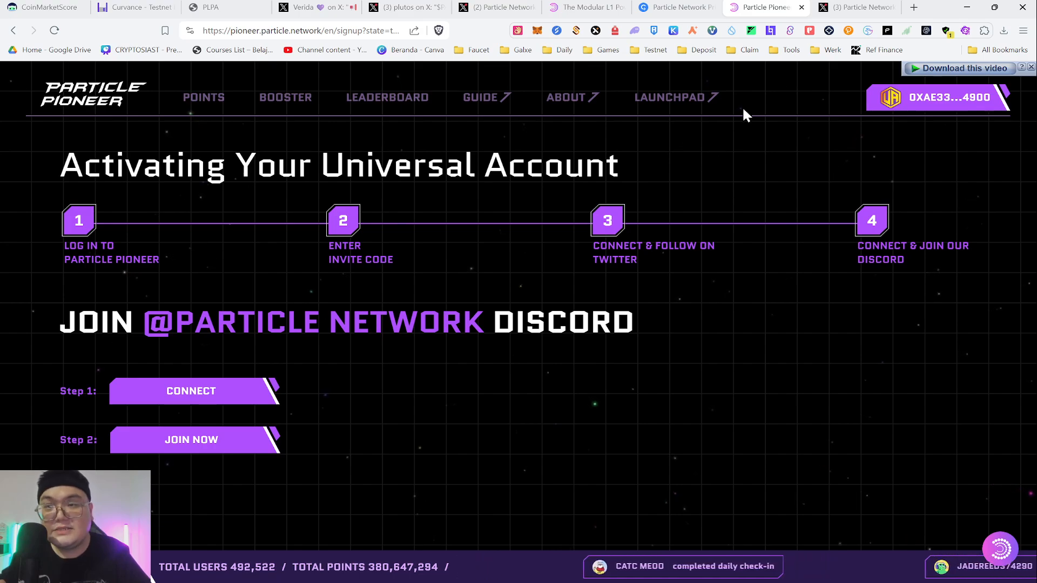
{"action": "left_click", "coordinate": [890, 8]}
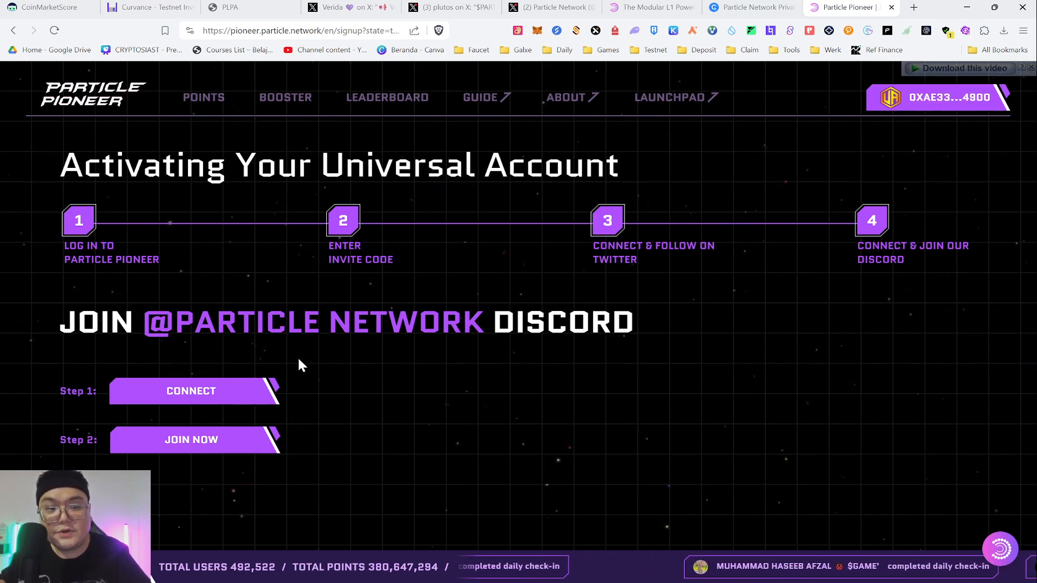
Step: Connect the Discord account to Particle Pioneer and try to join the Particle Network Discord server through its invite
{"action": "left_click", "coordinate": [203, 400]}
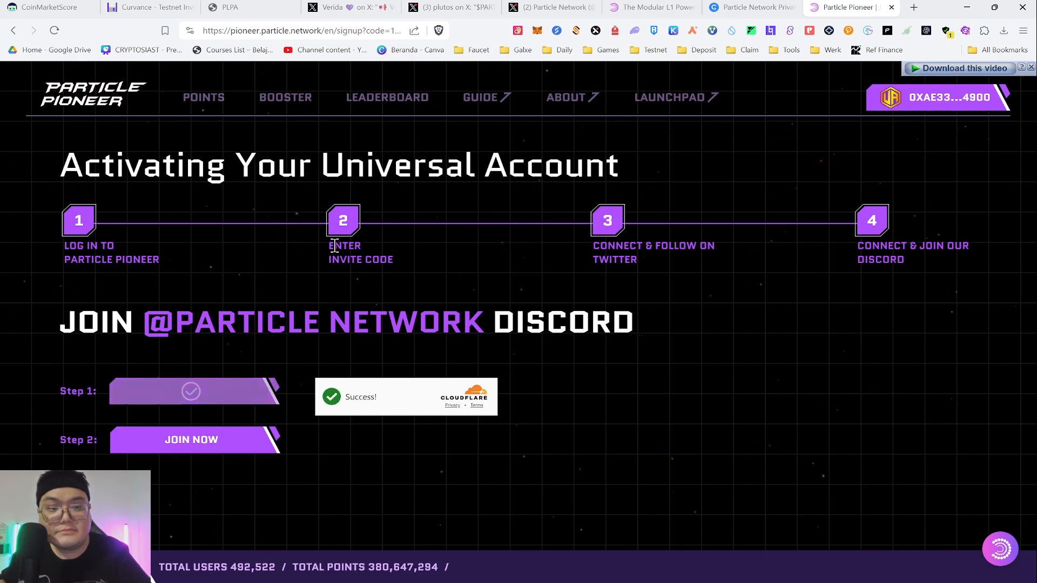
{"action": "left_click", "coordinate": [215, 448]}
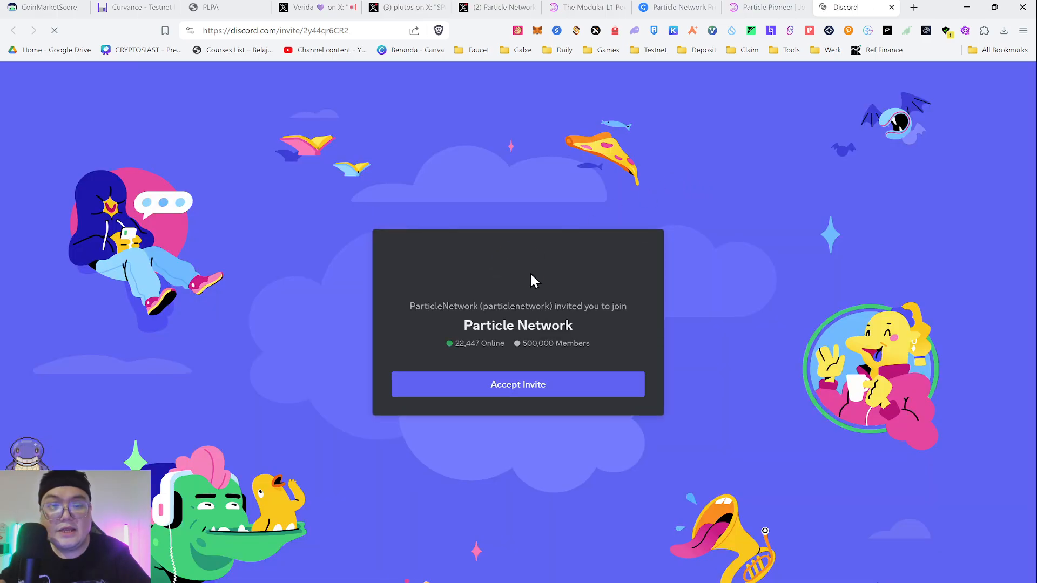
{"action": "left_click", "coordinate": [574, 390]}
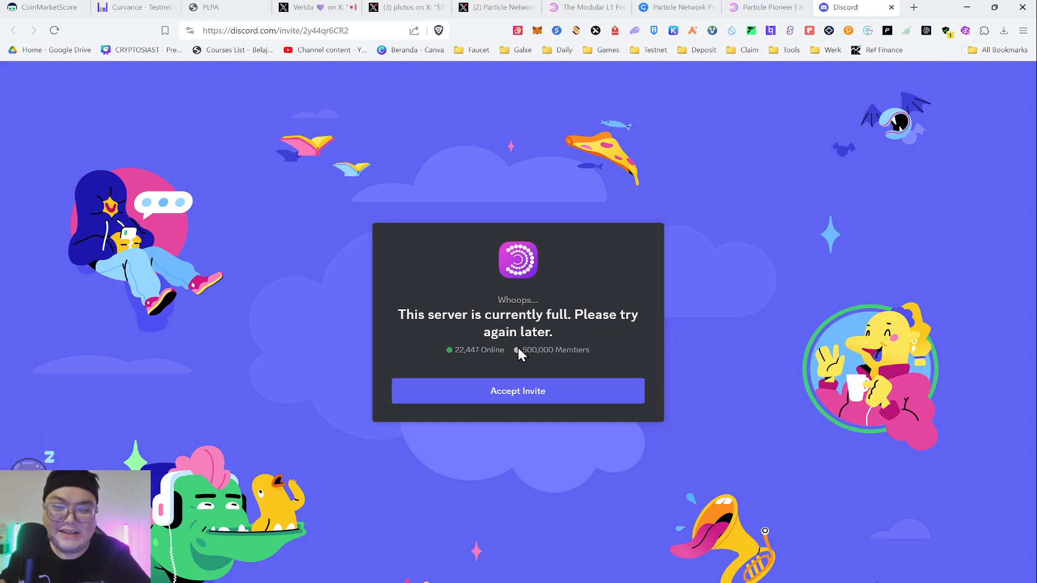
{"action": "left_click", "coordinate": [778, 7]}
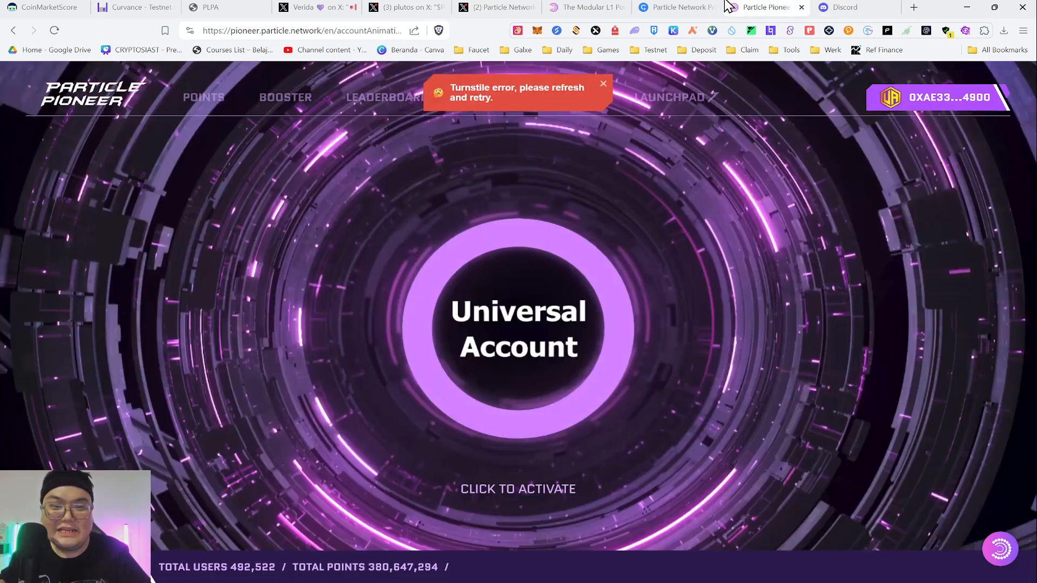
{"action": "left_click", "coordinate": [819, 7]}
{"action": "left_click", "coordinate": [793, 7]}
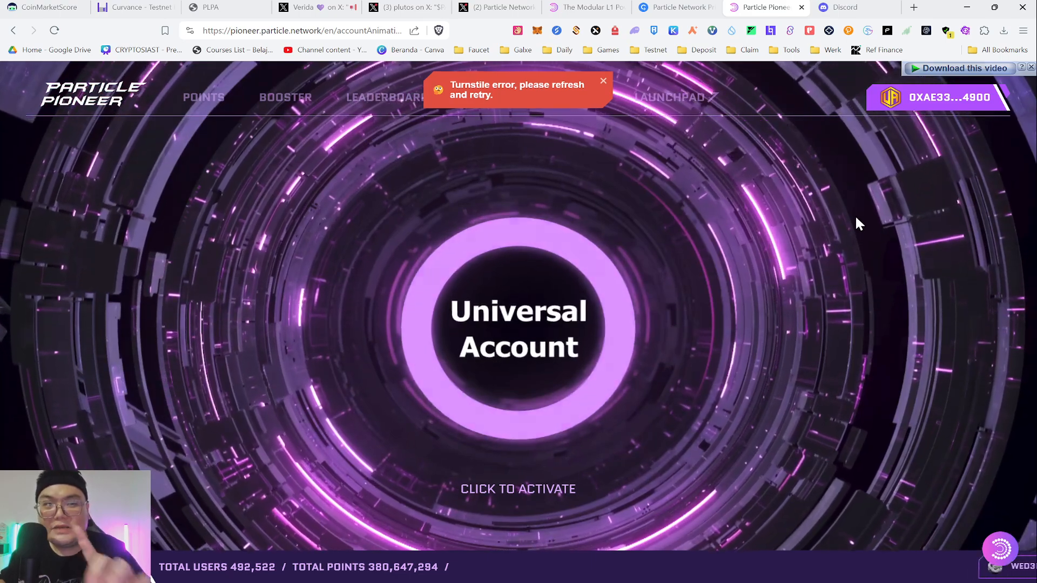
{"action": "left_click", "coordinate": [836, 7]}
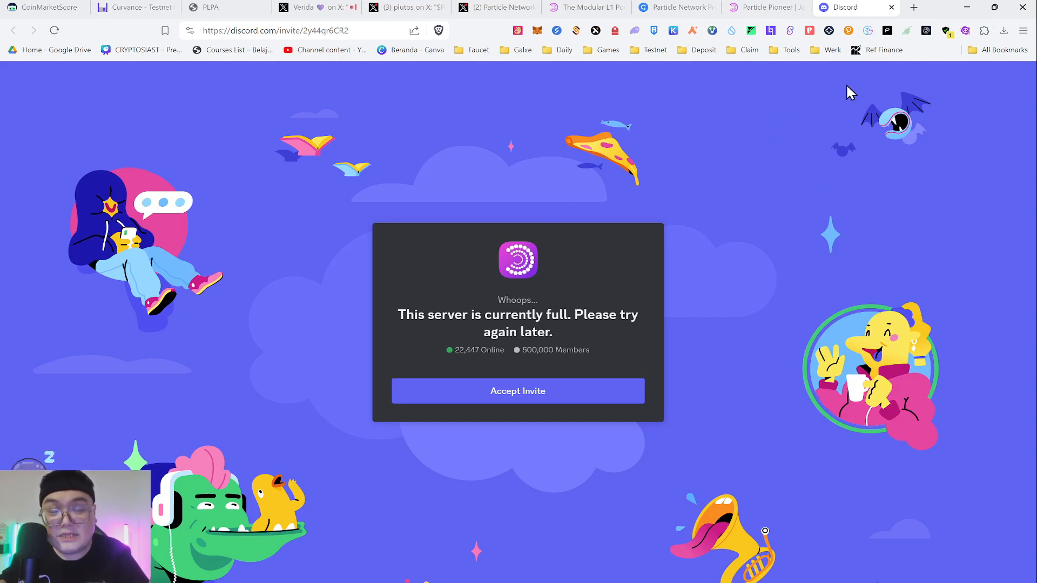
Step: Return to Particle Pioneer, activate the Universal Account and launch it
{"action": "left_click", "coordinate": [787, 5]}
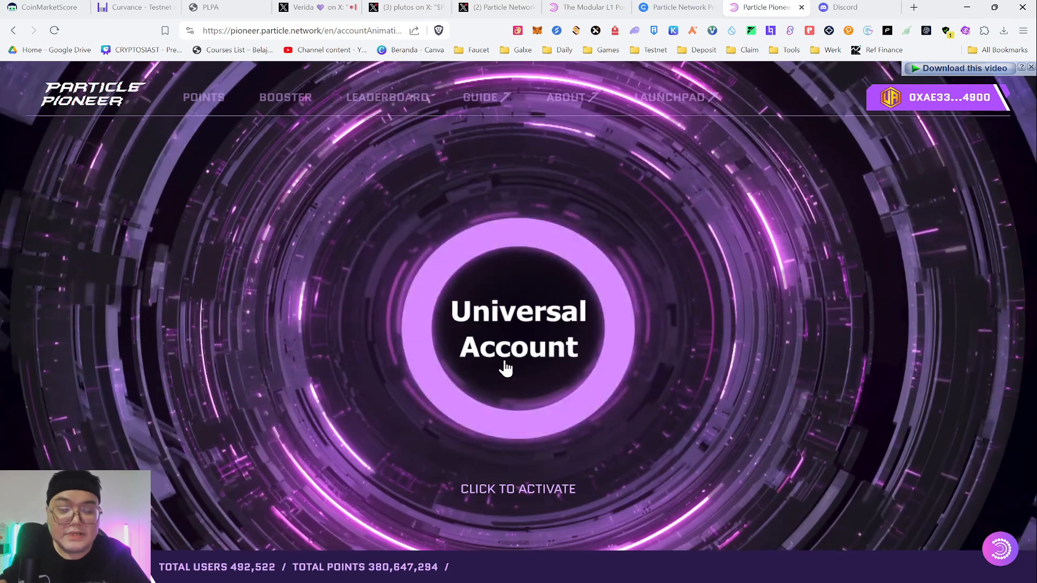
{"action": "left_click", "coordinate": [521, 490]}
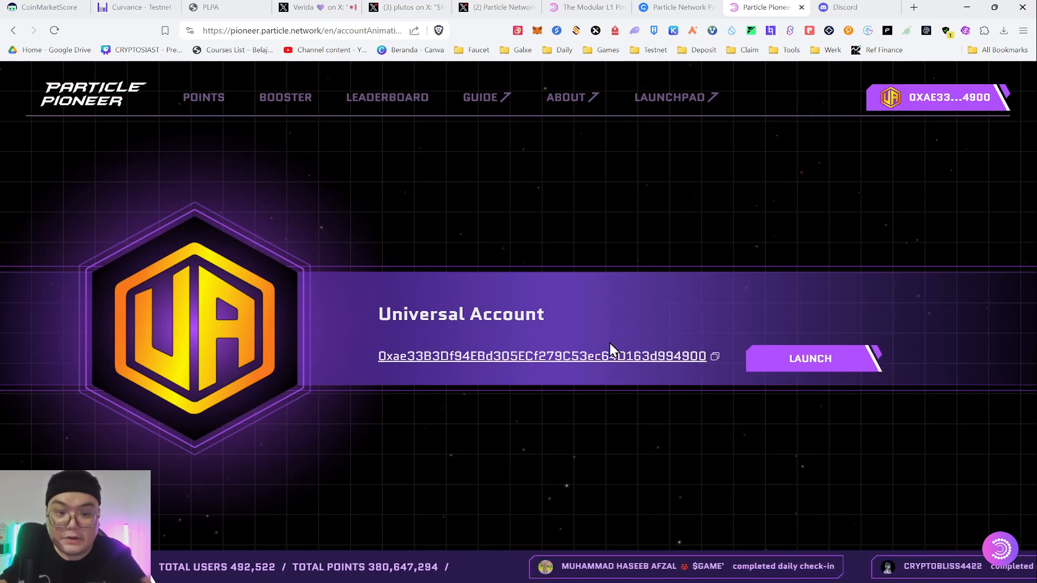
{"action": "left_click", "coordinate": [810, 361]}
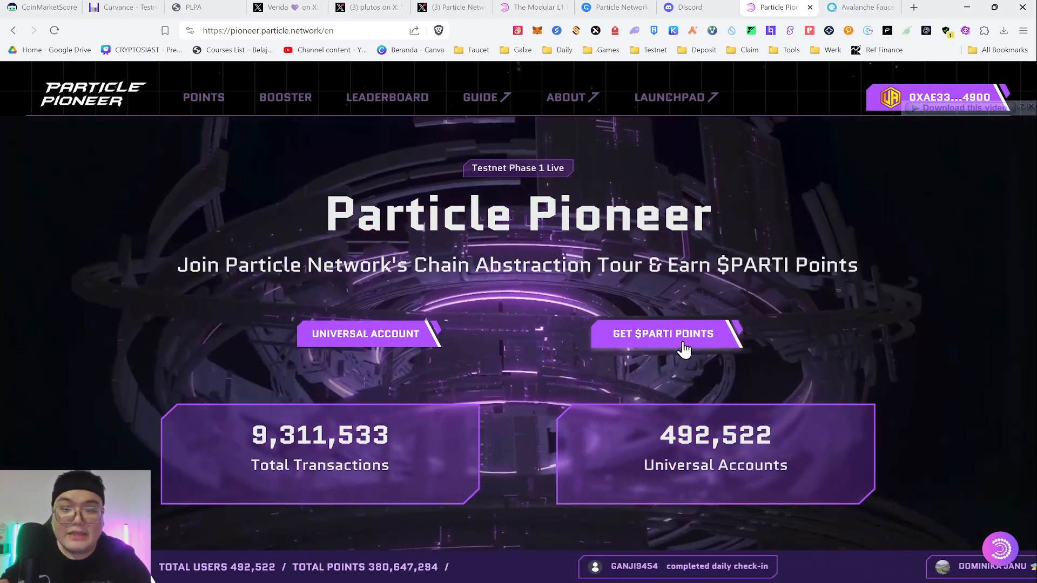
Step: Open the My $PARTI Points page and read its introduction on what the points can be used for
{"action": "left_click", "coordinate": [682, 346]}
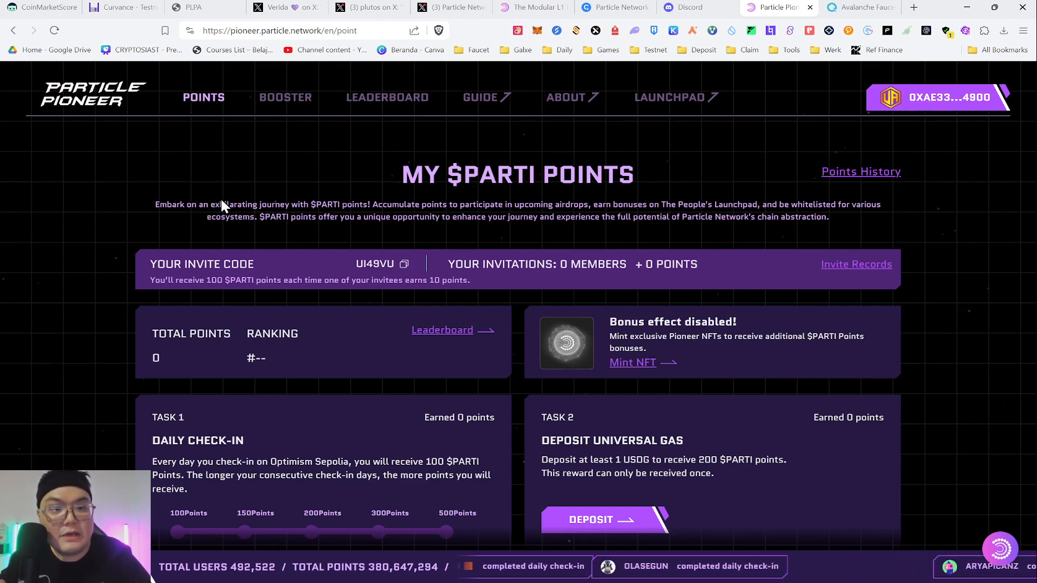
{"action": "left_click_drag", "start_coordinate": [304, 204], "coordinate": [563, 217]}
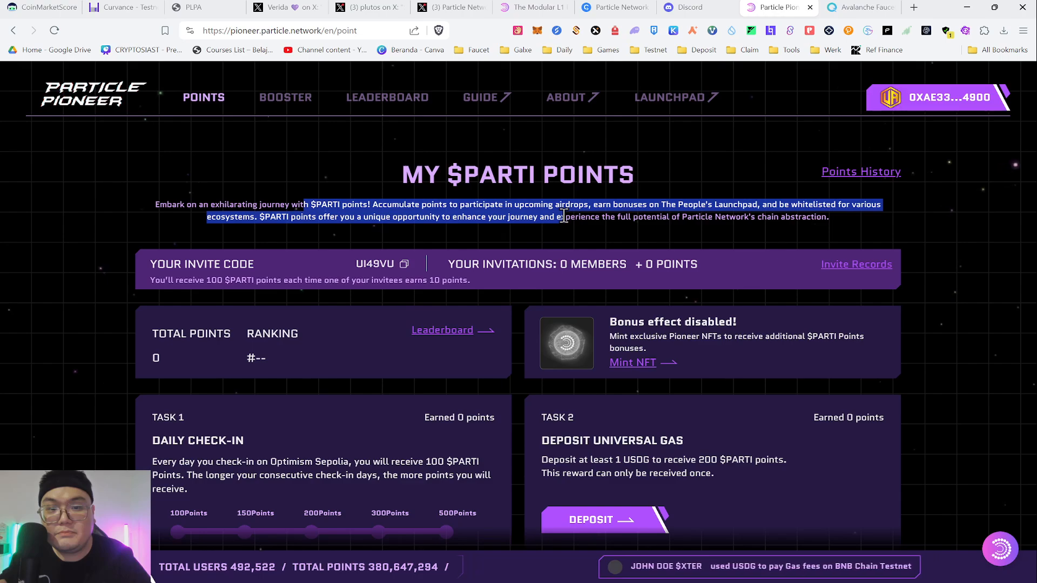
{"action": "left_click_drag", "start_coordinate": [565, 217], "coordinate": [828, 223]}
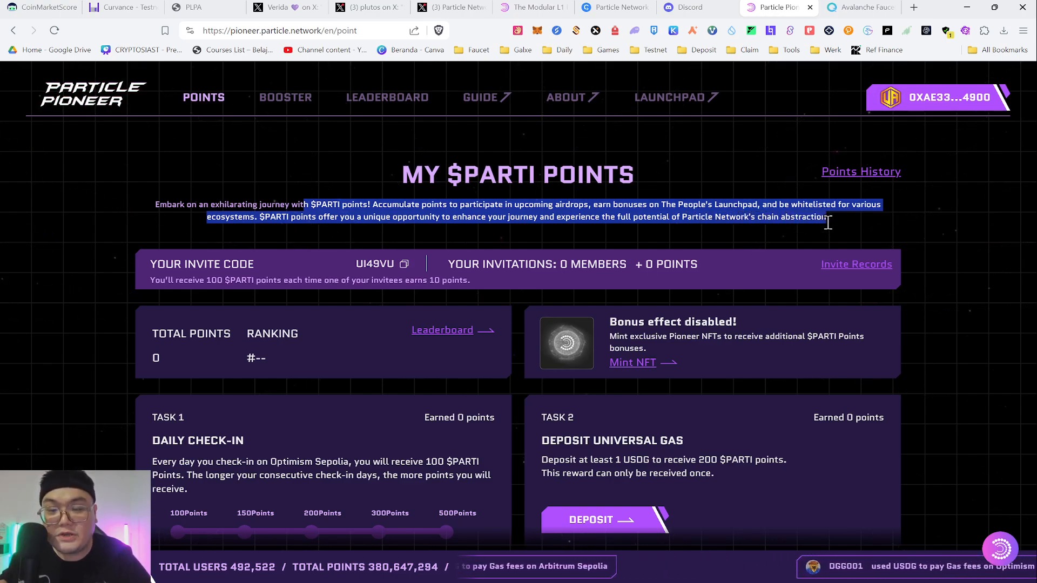
{"action": "key", "text": "alt+Tab"}
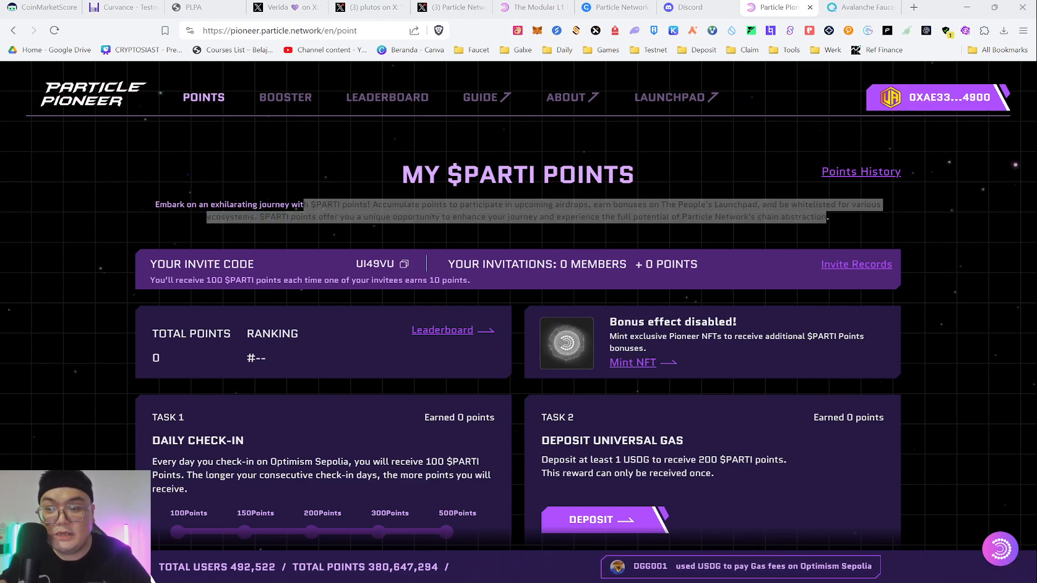
{"action": "key", "text": "alt+Tab"}
{"action": "left_click", "coordinate": [718, 241]}
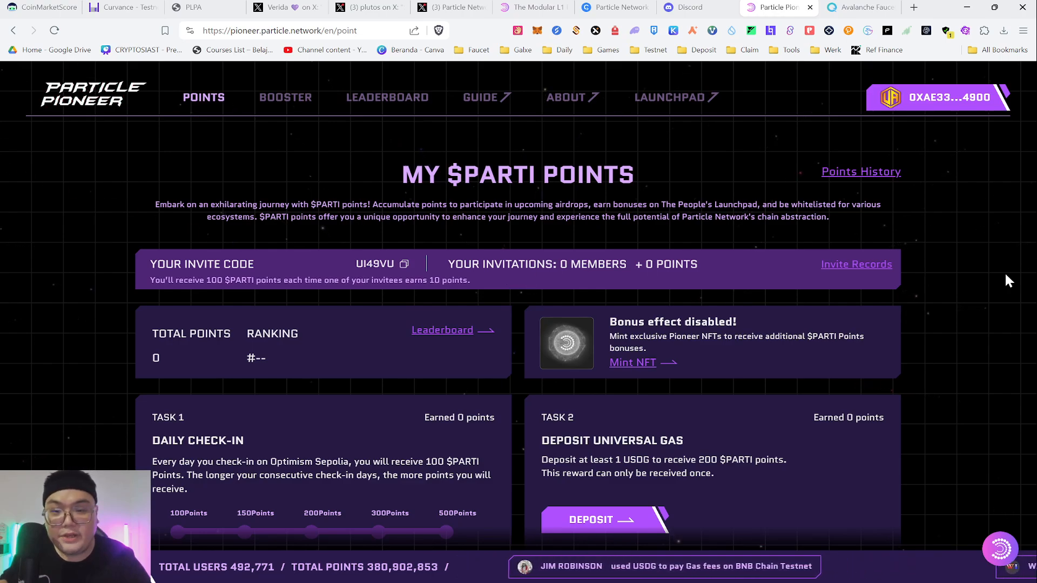
Step: Examine the points page's tasks: daily check-in, depositing Universal Gas and using Universal Gas to transact
{"action": "scroll", "coordinate": [731, 157], "scroll_direction": "down", "scroll_amount": 1}
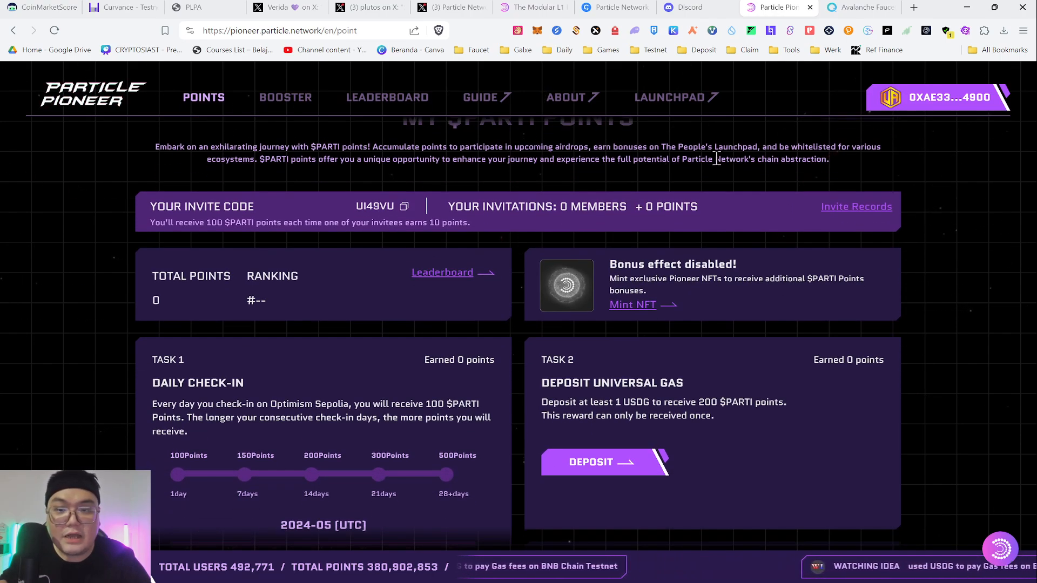
{"action": "scroll", "coordinate": [612, 249], "scroll_direction": "down", "scroll_amount": 2}
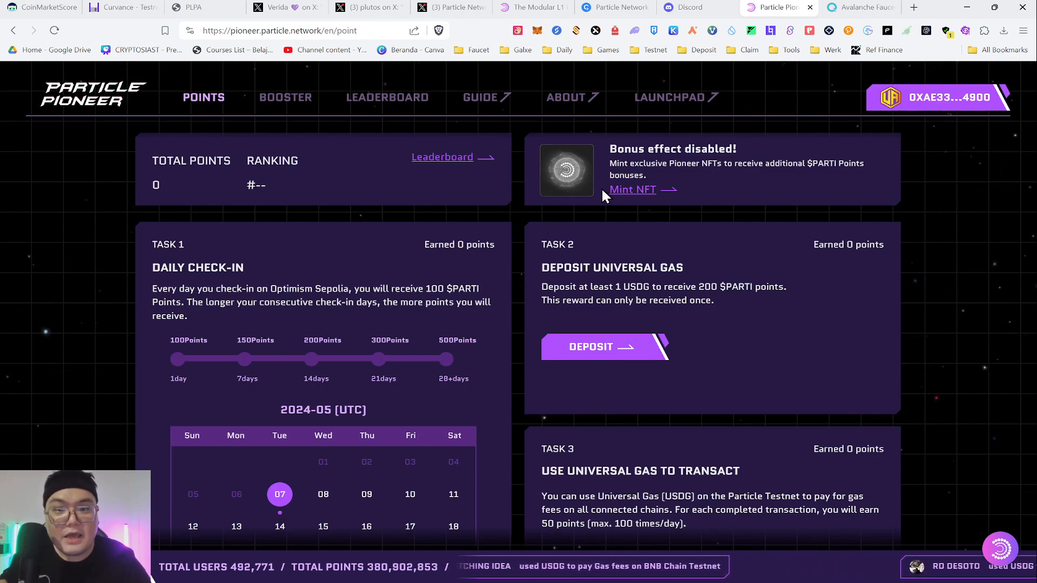
{"action": "scroll", "coordinate": [669, 255], "scroll_direction": "down", "scroll_amount": 1}
{"action": "scroll", "coordinate": [582, 295], "scroll_direction": "up", "scroll_amount": 2}
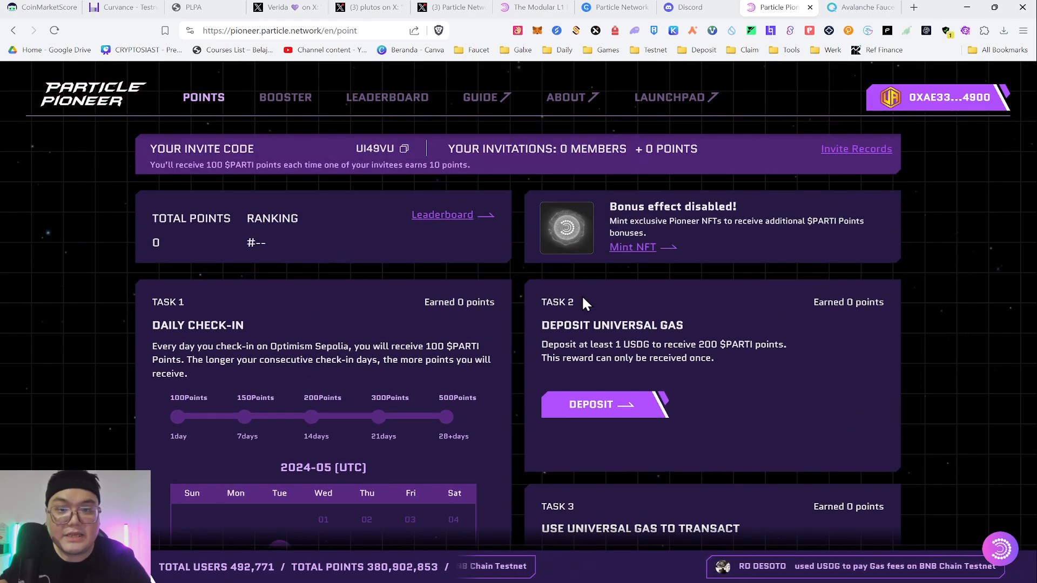
{"action": "scroll", "coordinate": [440, 277], "scroll_direction": "down", "scroll_amount": 4}
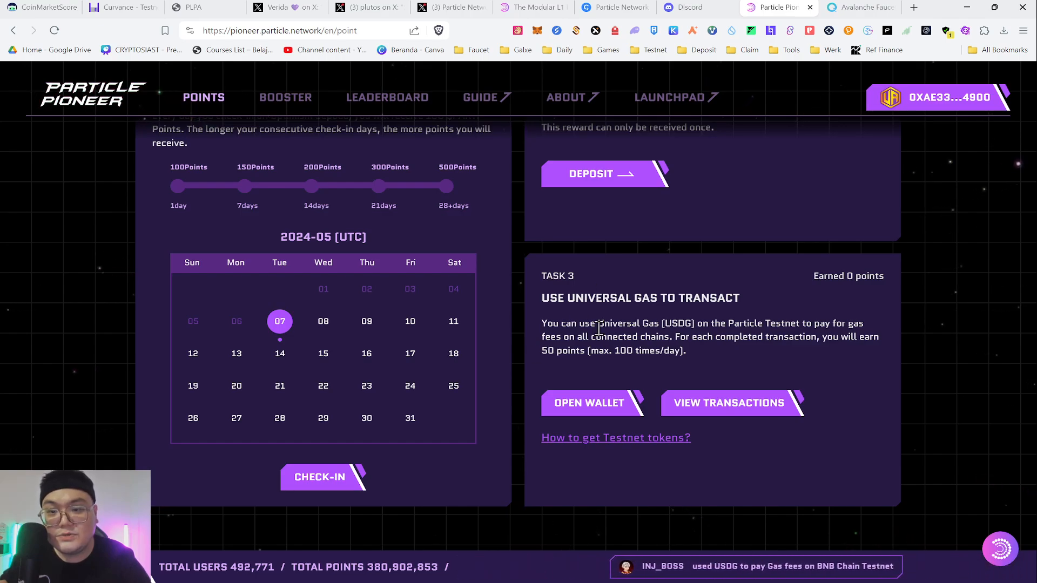
{"action": "scroll", "coordinate": [617, 323], "scroll_direction": "up", "scroll_amount": 5}
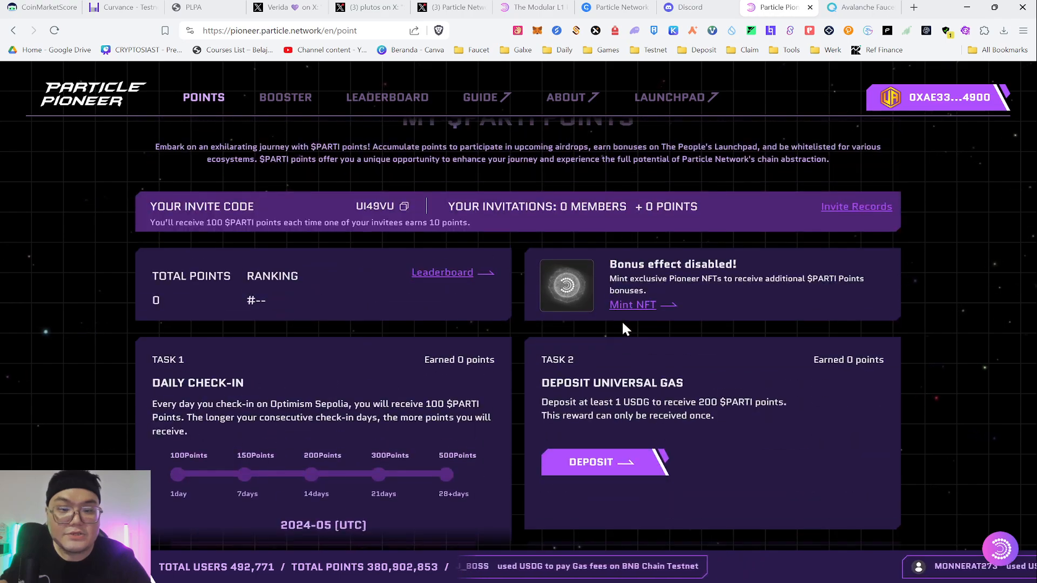
Step: Examine the daily check-in task's reward tiers, its calendar and the network it runs on
{"action": "scroll", "coordinate": [466, 292], "scroll_direction": "down", "scroll_amount": 2}
{"action": "scroll", "coordinate": [367, 239], "scroll_direction": "down", "scroll_amount": 3}
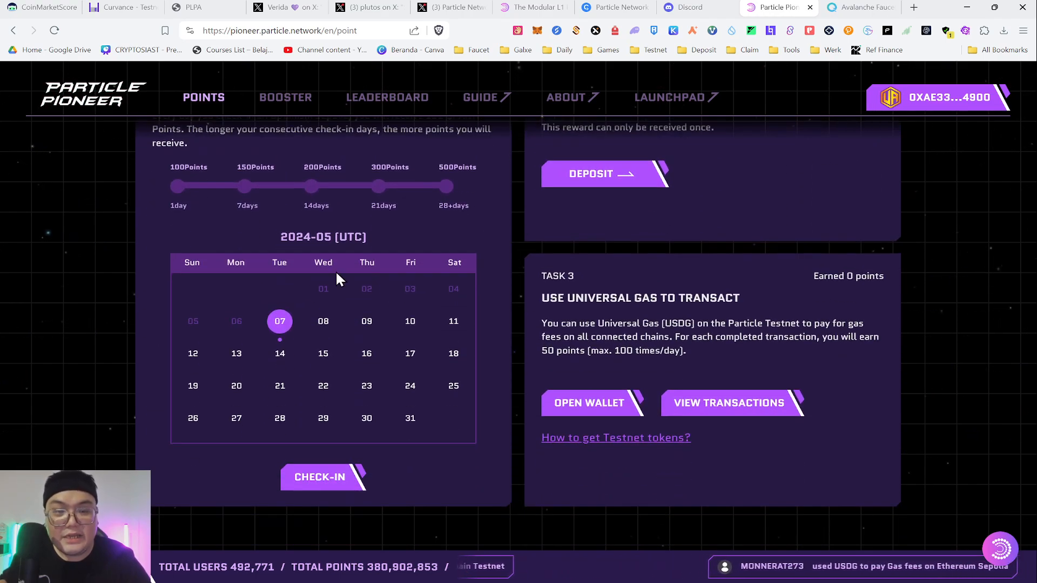
{"action": "scroll", "coordinate": [361, 363], "scroll_direction": "up", "scroll_amount": 2}
{"action": "scroll", "coordinate": [389, 346], "scroll_direction": "down", "scroll_amount": 2}
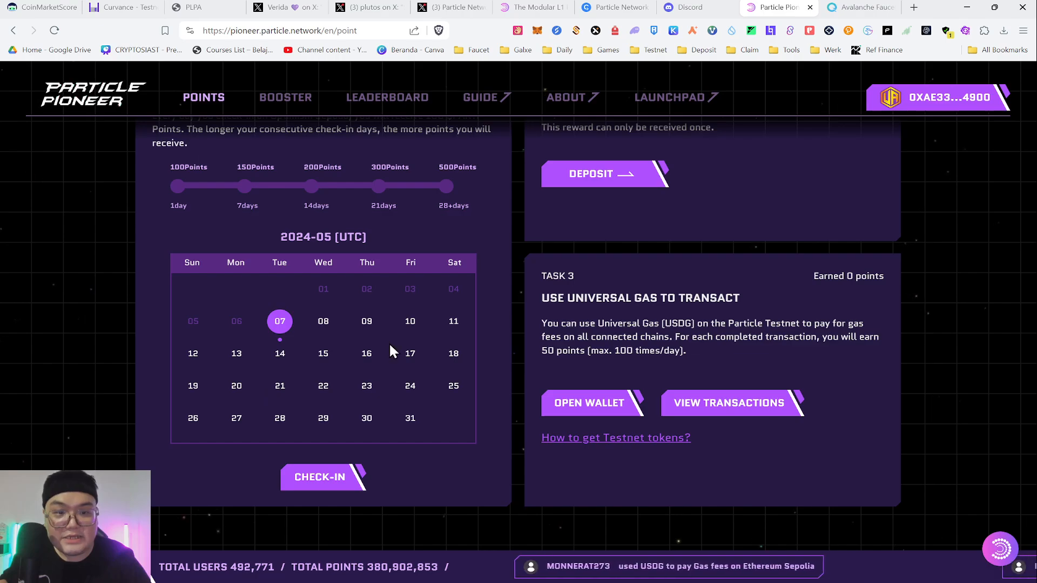
{"action": "scroll", "coordinate": [368, 360], "scroll_direction": "up", "scroll_amount": 3}
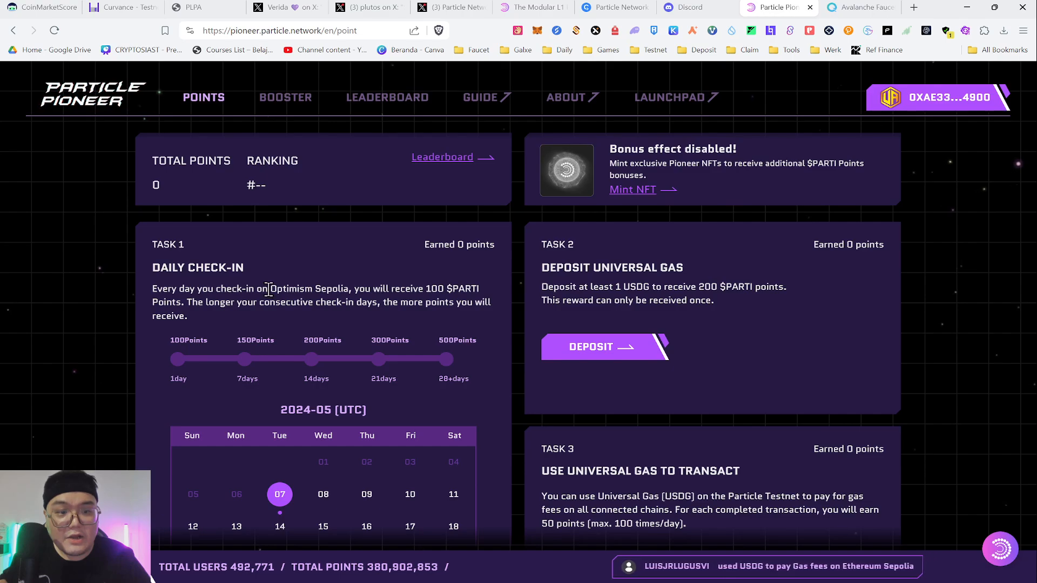
{"action": "left_click_drag", "start_coordinate": [268, 290], "coordinate": [352, 291]}
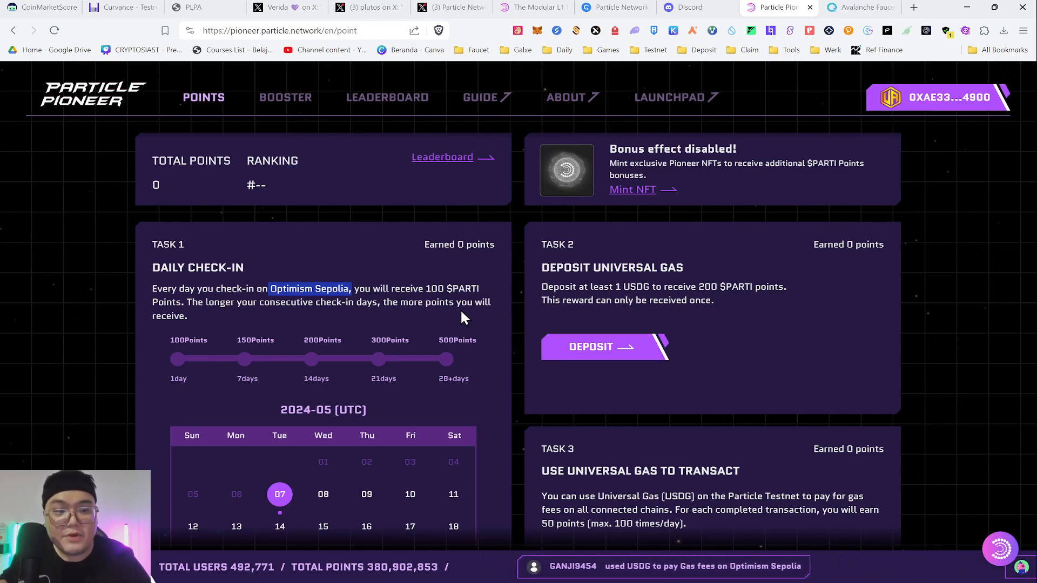
Step: Try the daily check-in on Optimism Sepolia and dismiss its transaction dialog
{"action": "scroll", "coordinate": [460, 316], "scroll_direction": "down", "scroll_amount": 4}
{"action": "left_click", "coordinate": [314, 432]}
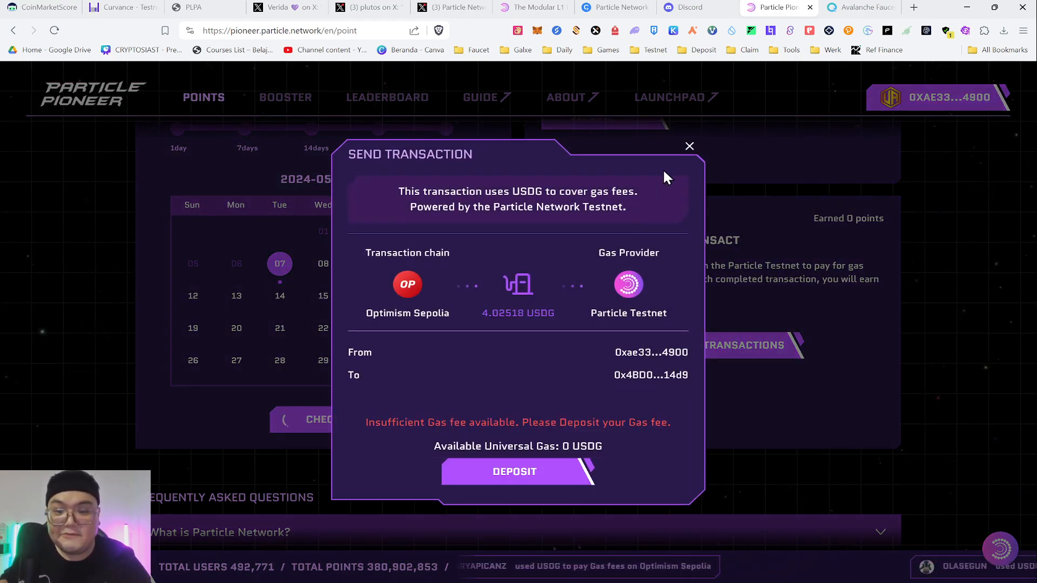
{"action": "left_click", "coordinate": [690, 146]}
Step: Read the Deposit Universal Gas task and open its deposit page
{"action": "scroll", "coordinate": [673, 306], "scroll_direction": "up", "scroll_amount": 5}
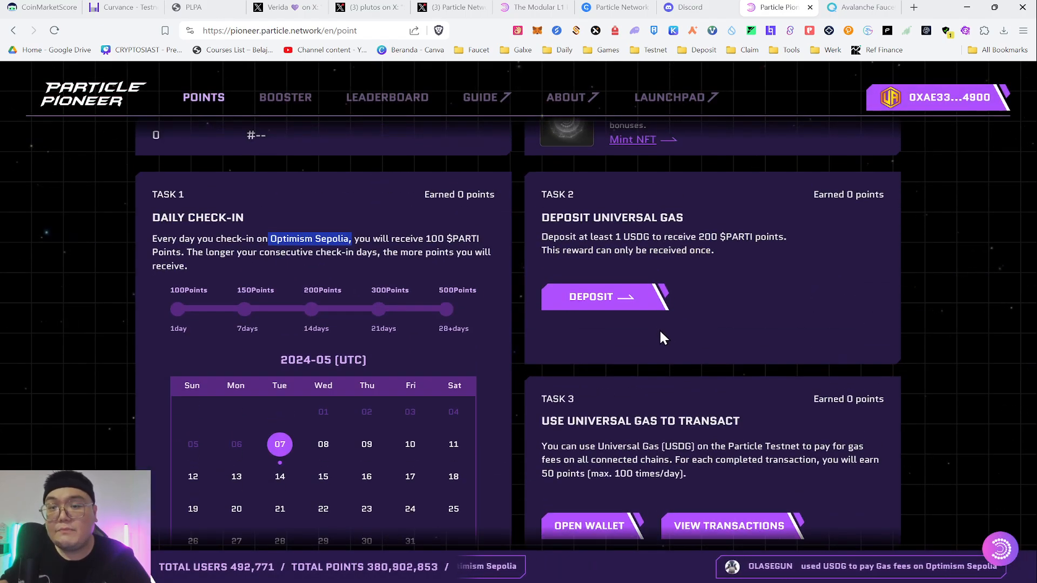
{"action": "left_click_drag", "start_coordinate": [541, 325], "coordinate": [695, 321]}
{"action": "left_click", "coordinate": [664, 345]}
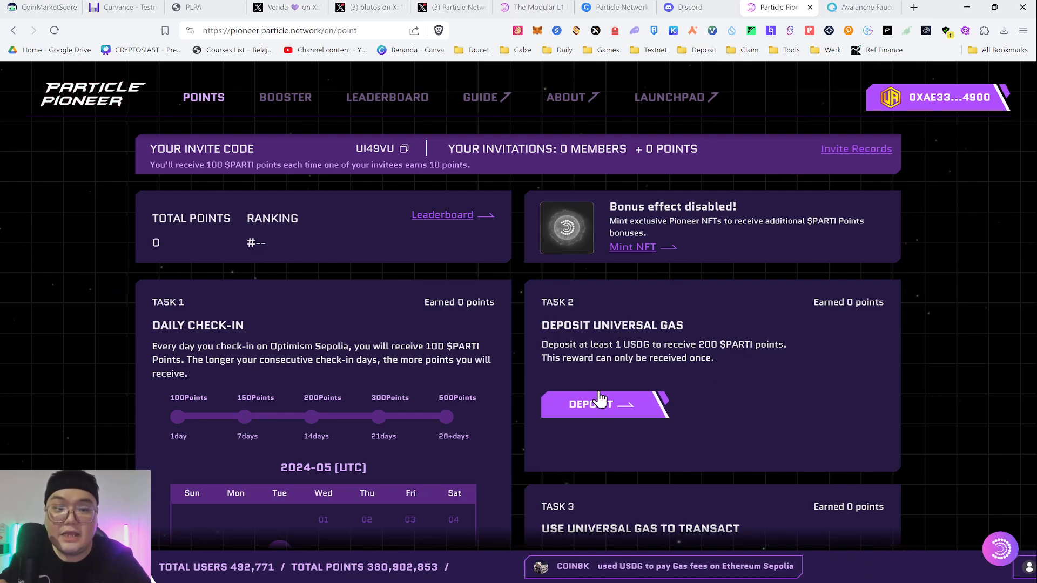
{"action": "scroll", "coordinate": [486, 389], "scroll_direction": "down", "scroll_amount": 1}
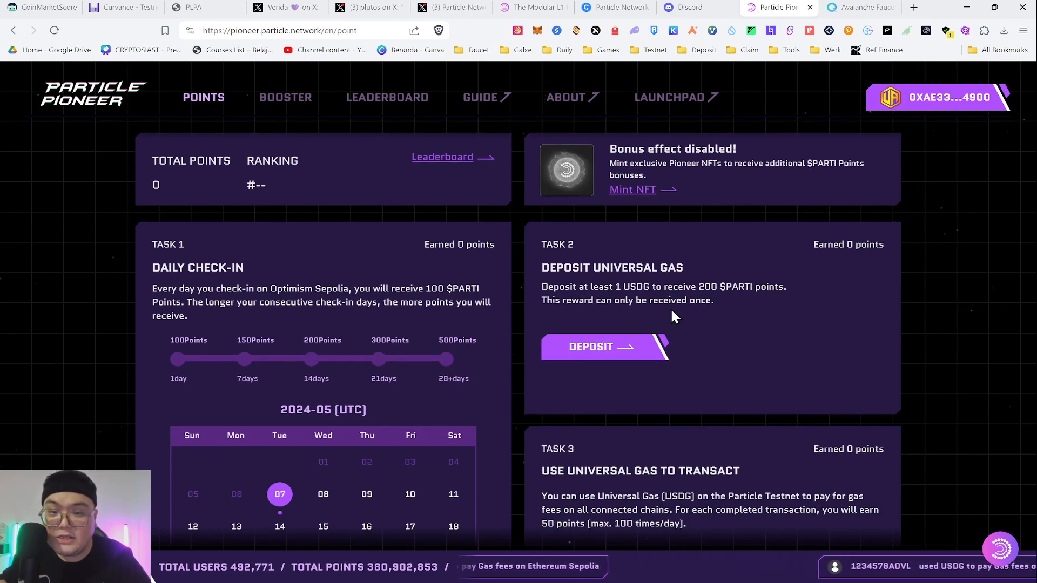
{"action": "left_click", "coordinate": [593, 346]}
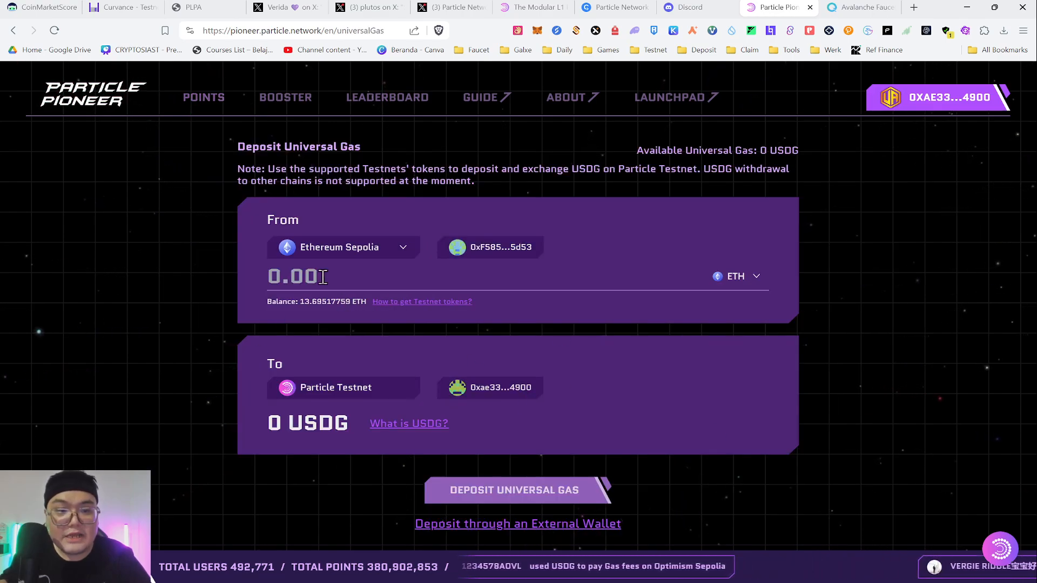
Step: Look through the testnets supported as the source of a Universal Gas deposit and close the list
{"action": "left_click", "coordinate": [331, 254]}
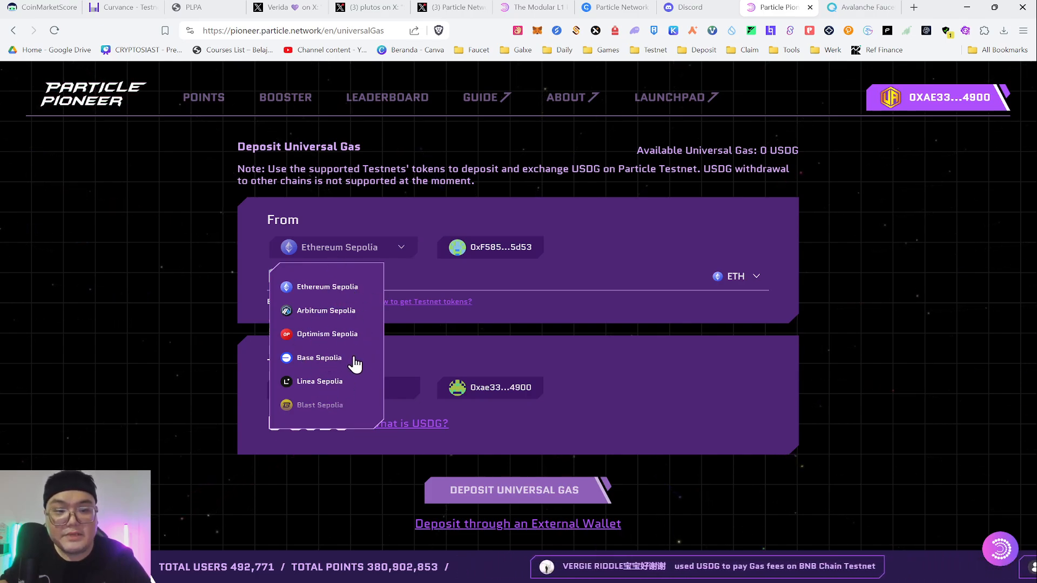
{"action": "scroll", "coordinate": [355, 364], "scroll_direction": "down", "scroll_amount": 4}
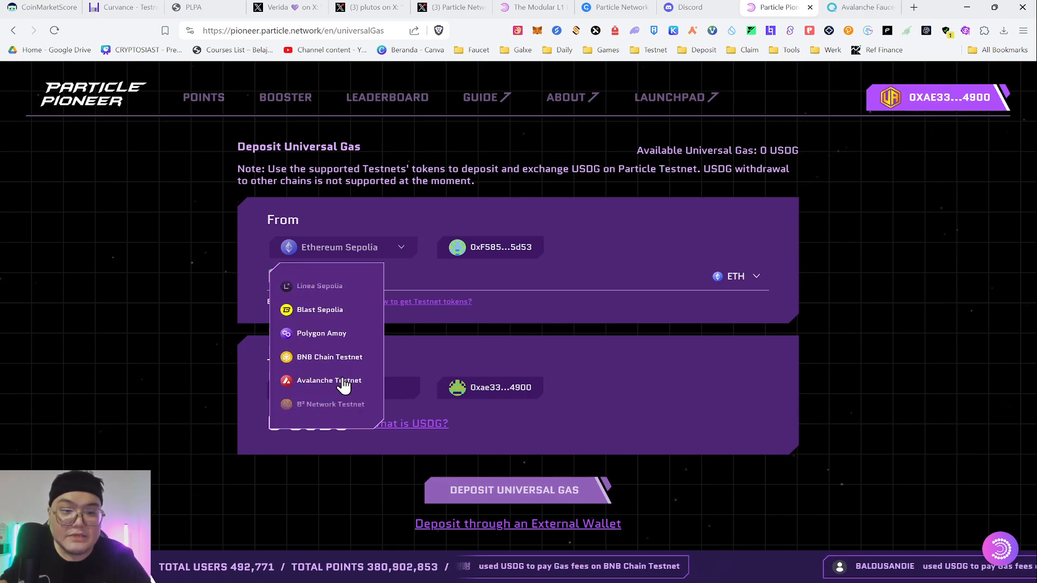
{"action": "scroll", "coordinate": [346, 313], "scroll_direction": "down", "scroll_amount": 1}
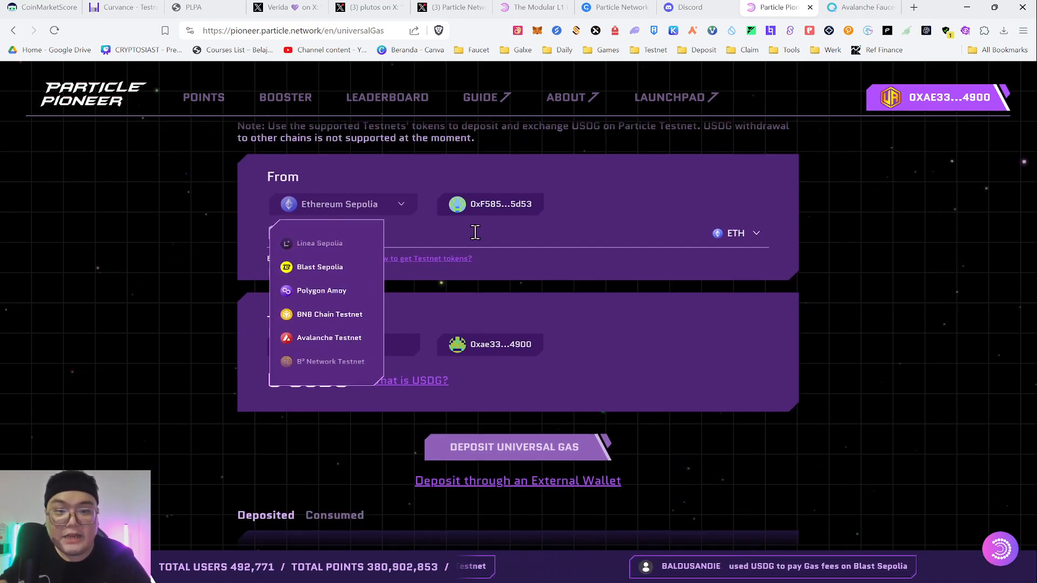
{"action": "scroll", "coordinate": [475, 232], "scroll_direction": "up", "scroll_amount": 1}
{"action": "left_click", "coordinate": [563, 251]}
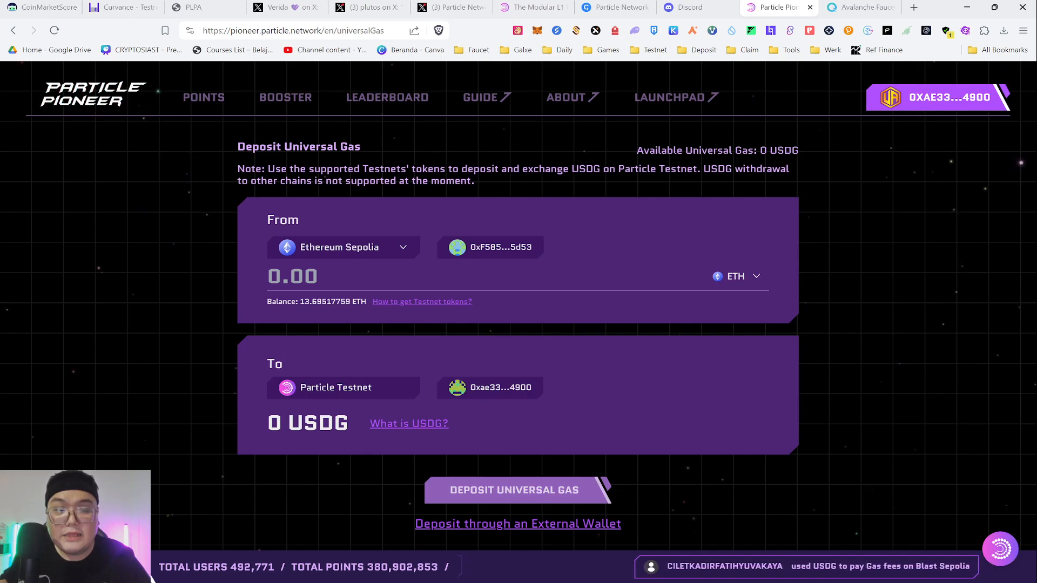
Step: Set the Universal Gas deposit amount to 0.1 ETH from Ethereum Sepolia
{"action": "type", "text": "0.1"}
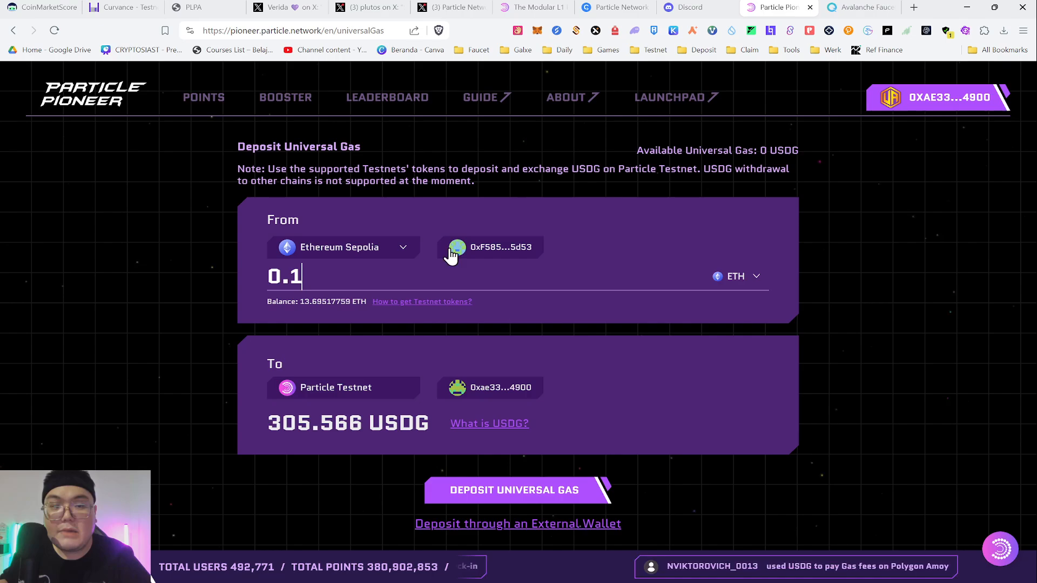
{"action": "left_click_drag", "start_coordinate": [314, 276], "coordinate": [263, 276]}
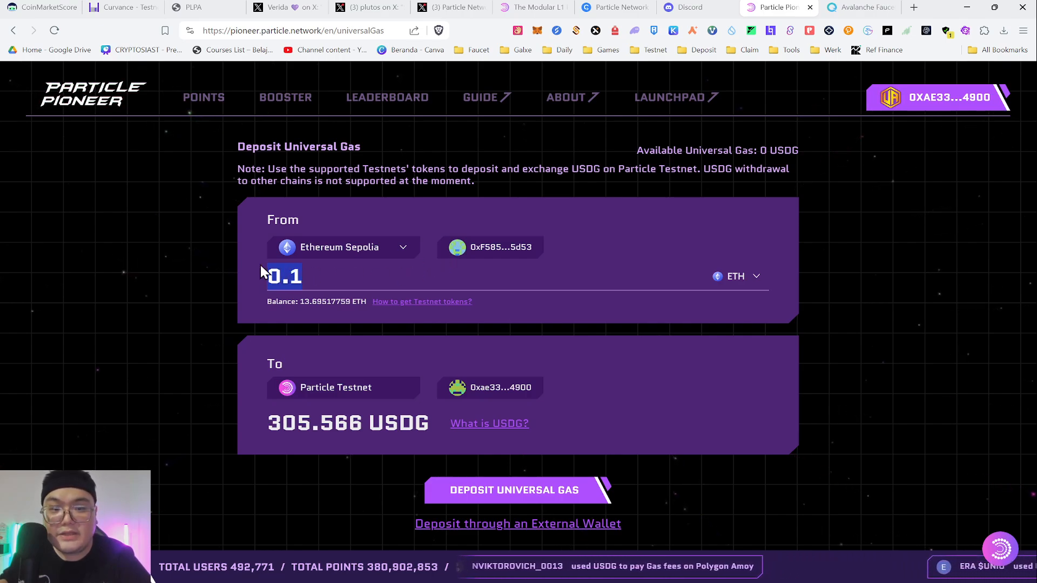
{"action": "left_click", "coordinate": [670, 318]}
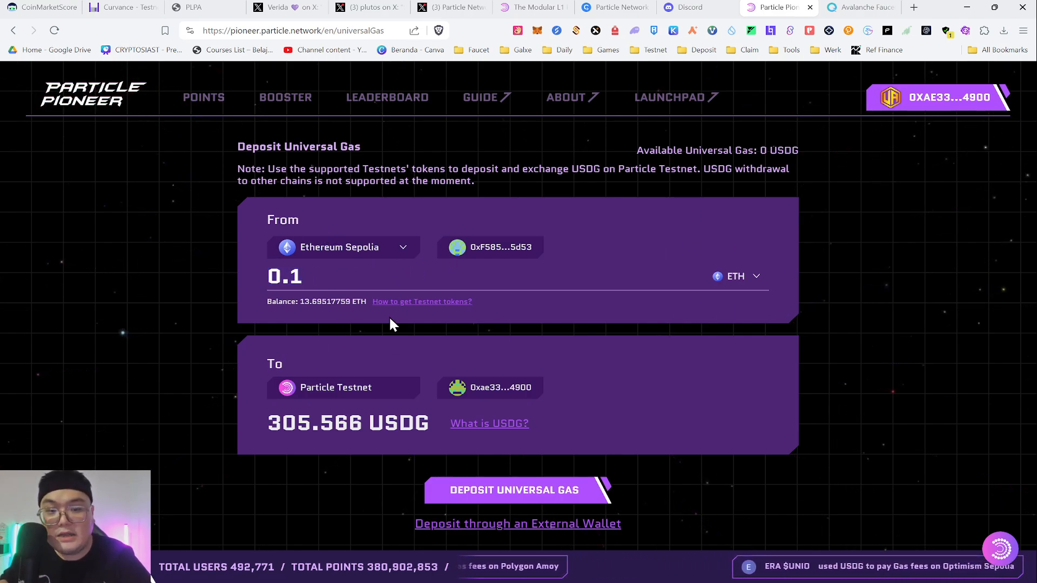
{"action": "scroll", "coordinate": [346, 323], "scroll_direction": "down", "scroll_amount": 1}
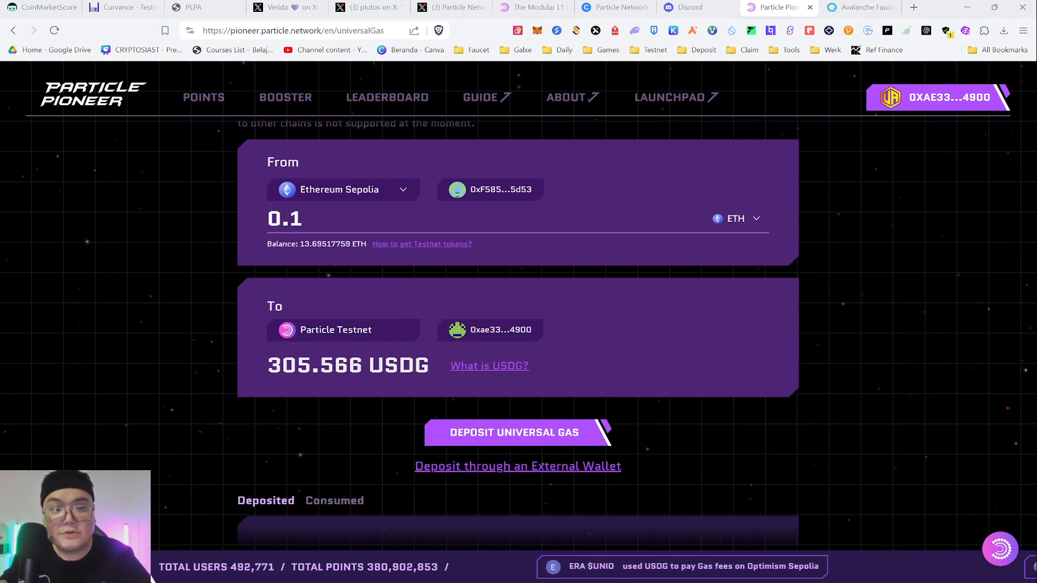
{"action": "left_click_drag", "start_coordinate": [302, 218], "coordinate": [295, 218]}
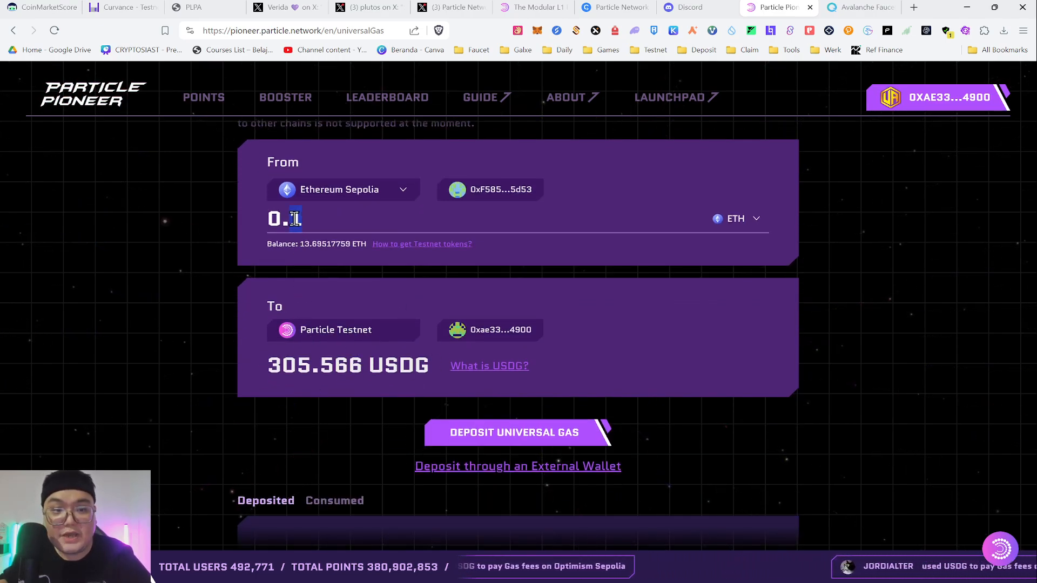
{"action": "type", "text": "2"}
{"action": "key", "text": "BackSpace"}
{"action": "type", "text": "1"}
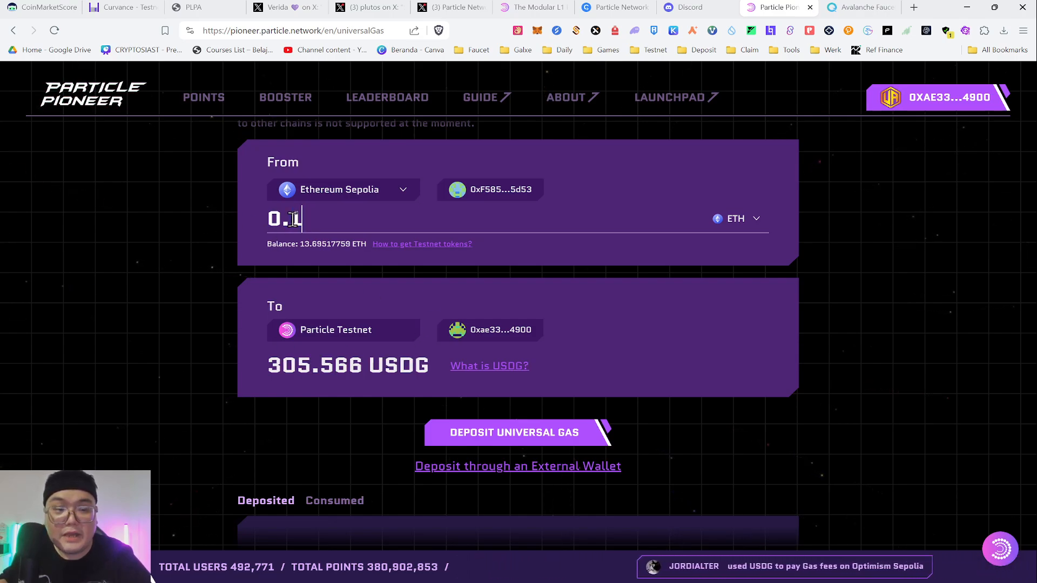
{"action": "scroll", "coordinate": [314, 270], "scroll_direction": "up", "scroll_amount": 1}
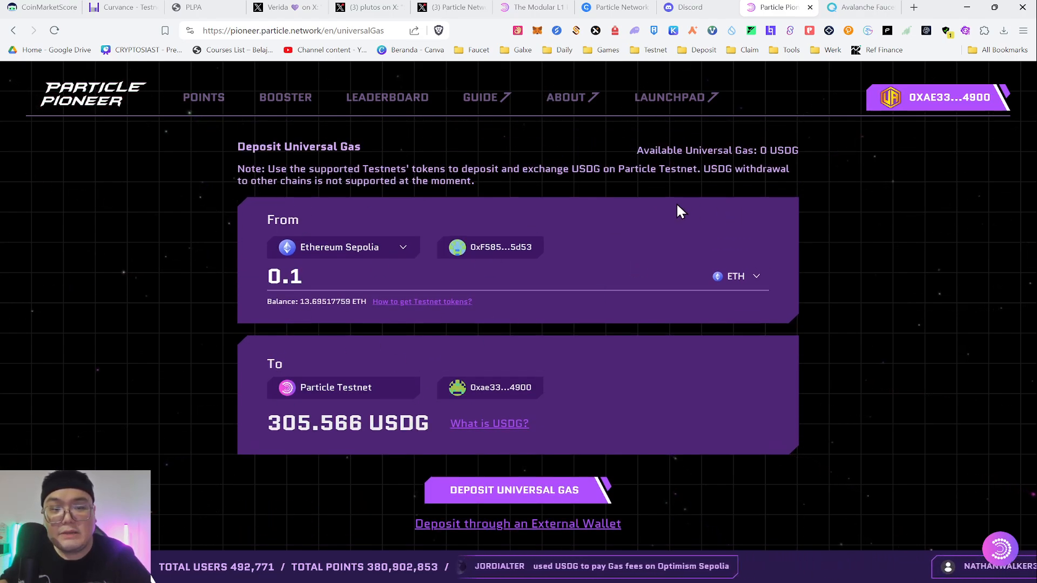
Step: Check the source networks again and review what QuickNode's Avalanche Fuji Faucet requires for requesting testnet tokens
{"action": "left_click", "coordinate": [387, 249]}
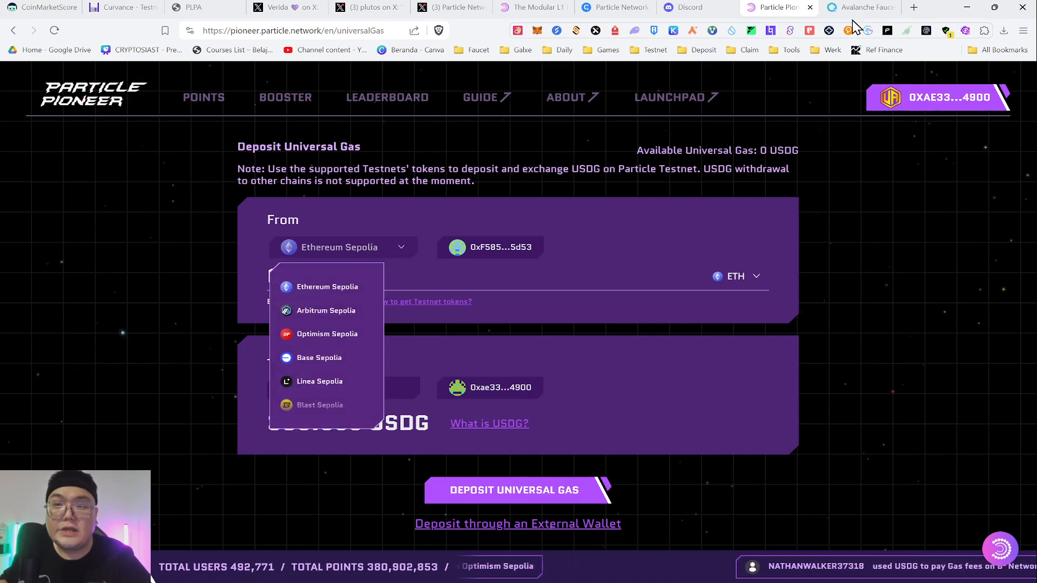
{"action": "left_click", "coordinate": [860, 8]}
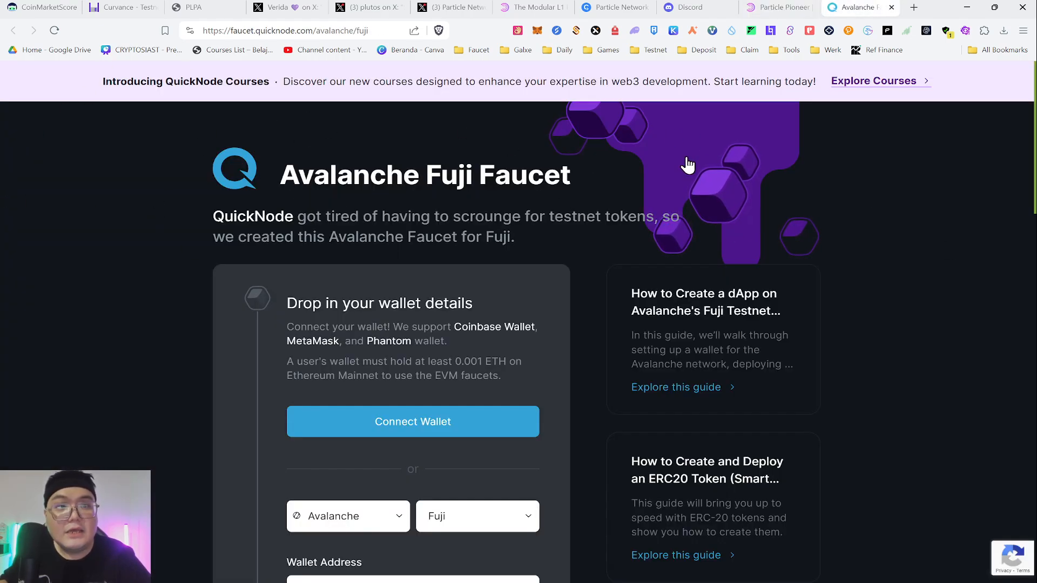
{"action": "scroll", "coordinate": [437, 185], "scroll_direction": "down", "scroll_amount": 4}
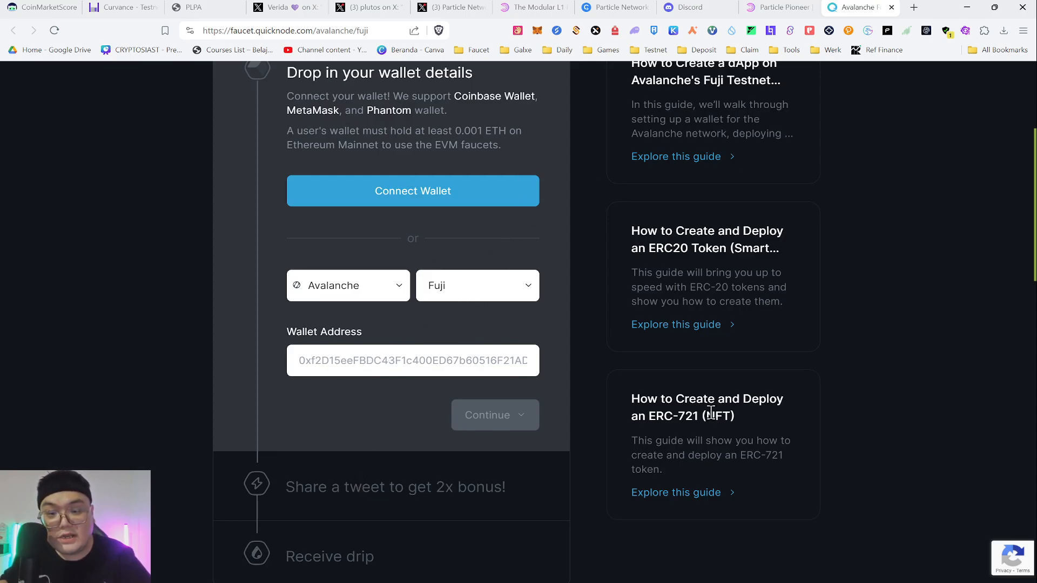
{"action": "scroll", "coordinate": [711, 413], "scroll_direction": "down", "scroll_amount": 3}
{"action": "scroll", "coordinate": [776, 282], "scroll_direction": "up", "scroll_amount": 8}
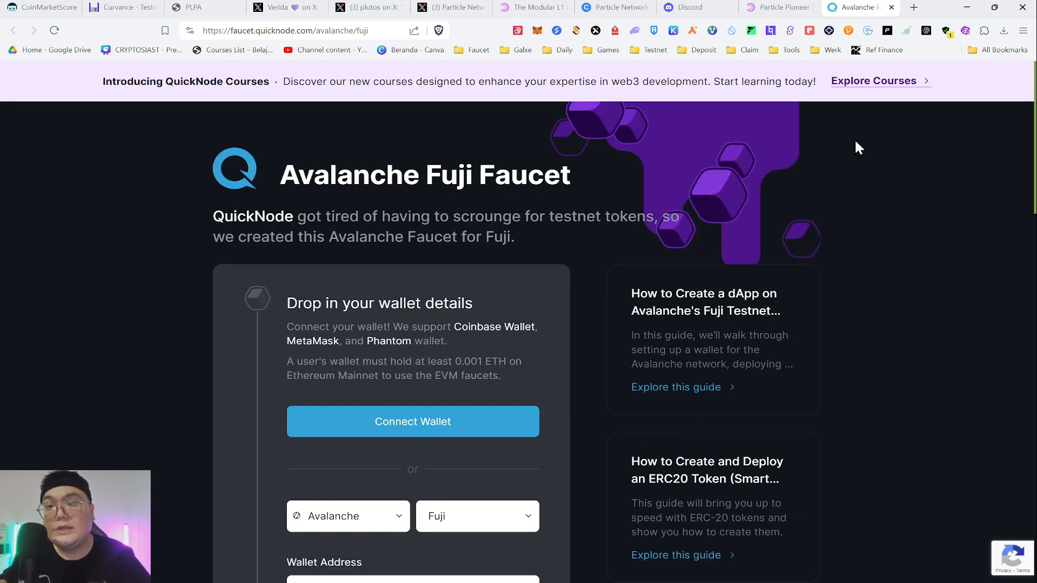
Step: Return to Particle Pioneer and submit the 0.1 ETH Universal Gas deposit, continuing past the ScamSniffer security check
{"action": "left_click", "coordinate": [792, 7]}
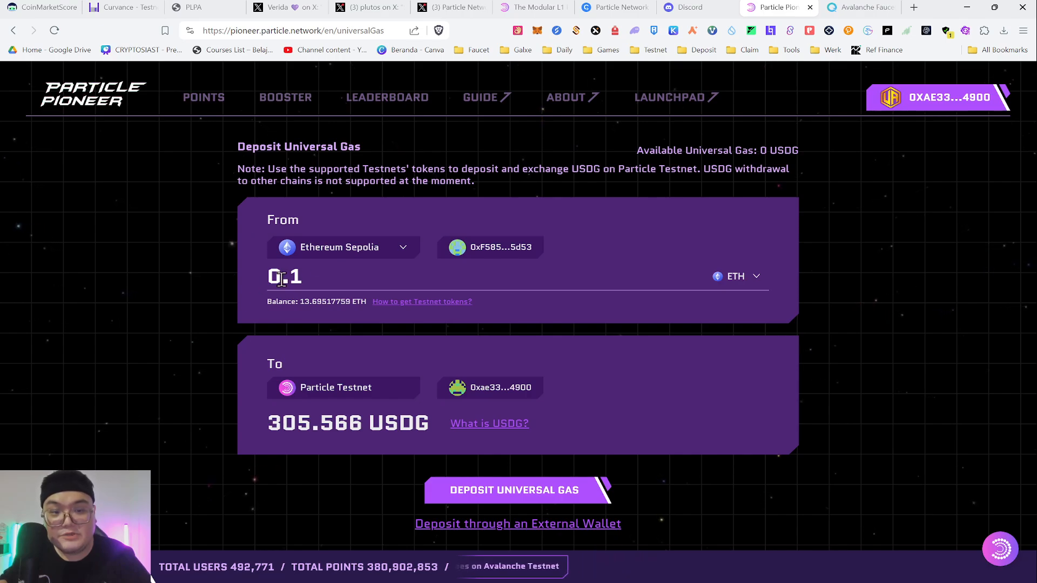
{"action": "left_click", "coordinate": [493, 494]}
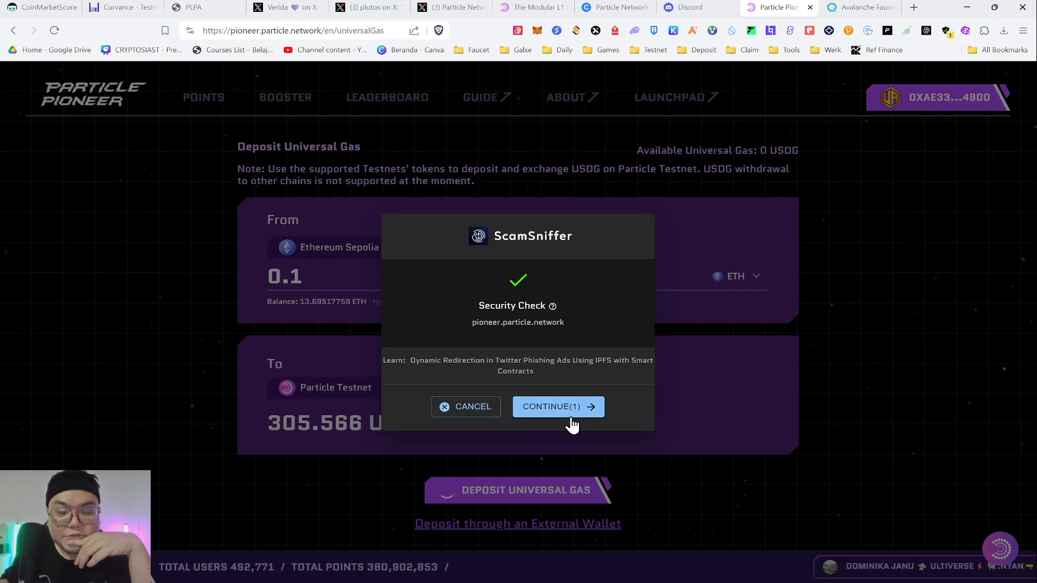
{"action": "left_click", "coordinate": [567, 413]}
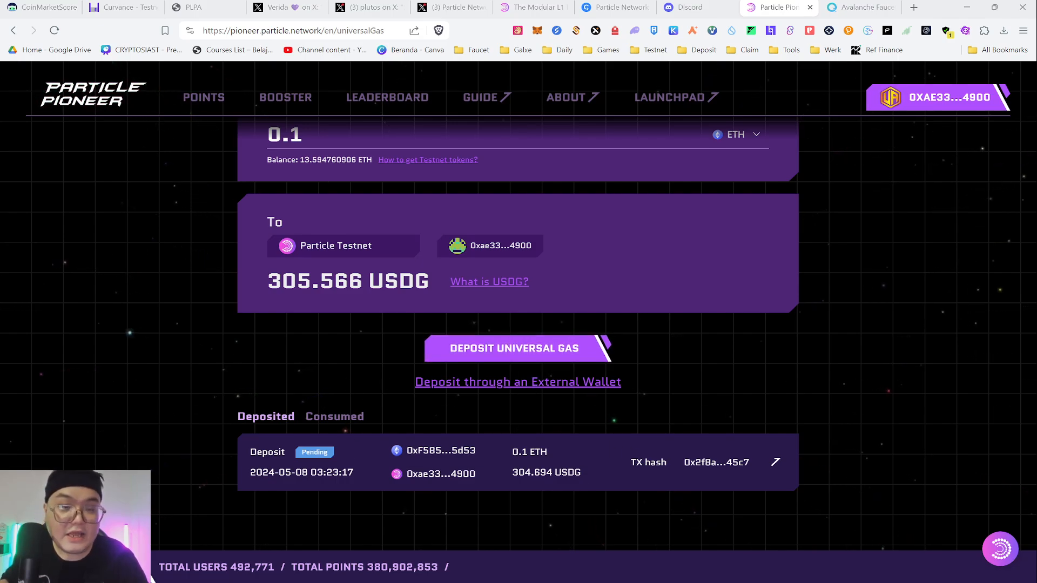
Step: Check the token choices for Ethereum Sepolia and switch the deposit's source network to Optimism Sepolia
{"action": "scroll", "coordinate": [776, 403], "scroll_direction": "up", "scroll_amount": 2}
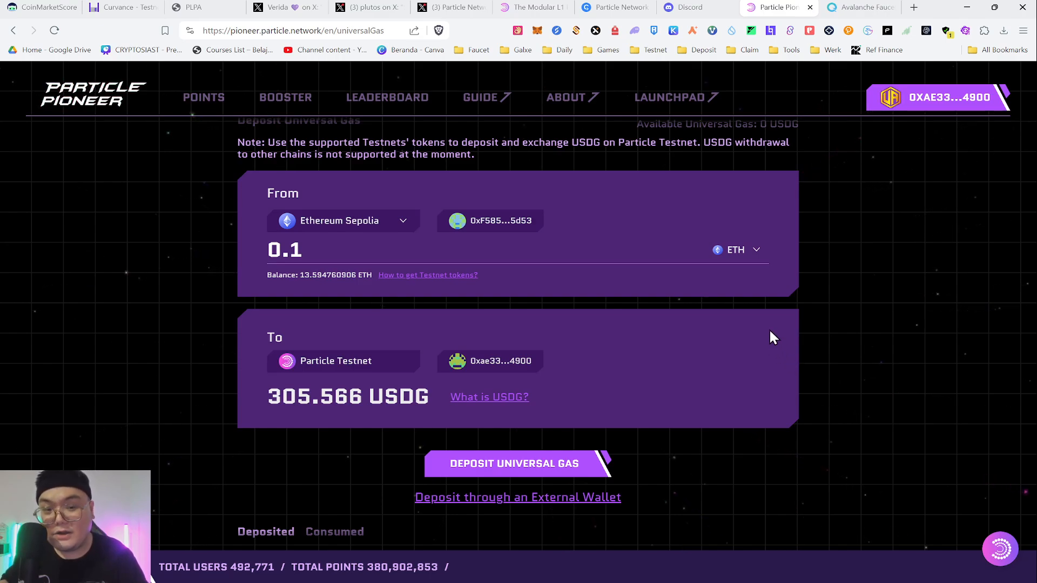
{"action": "scroll", "coordinate": [771, 333], "scroll_direction": "up", "scroll_amount": 1}
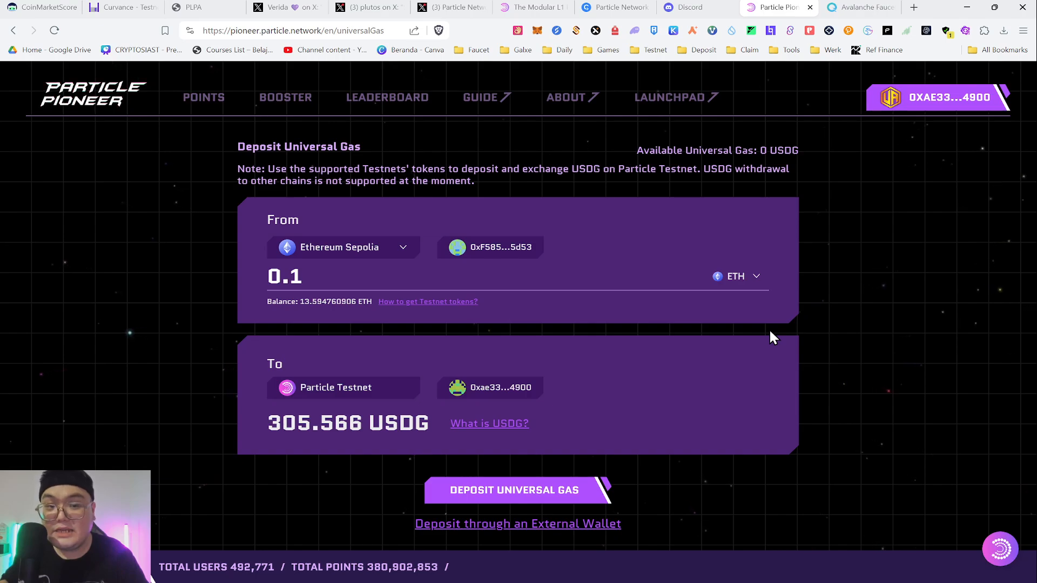
{"action": "left_click", "coordinate": [720, 277]}
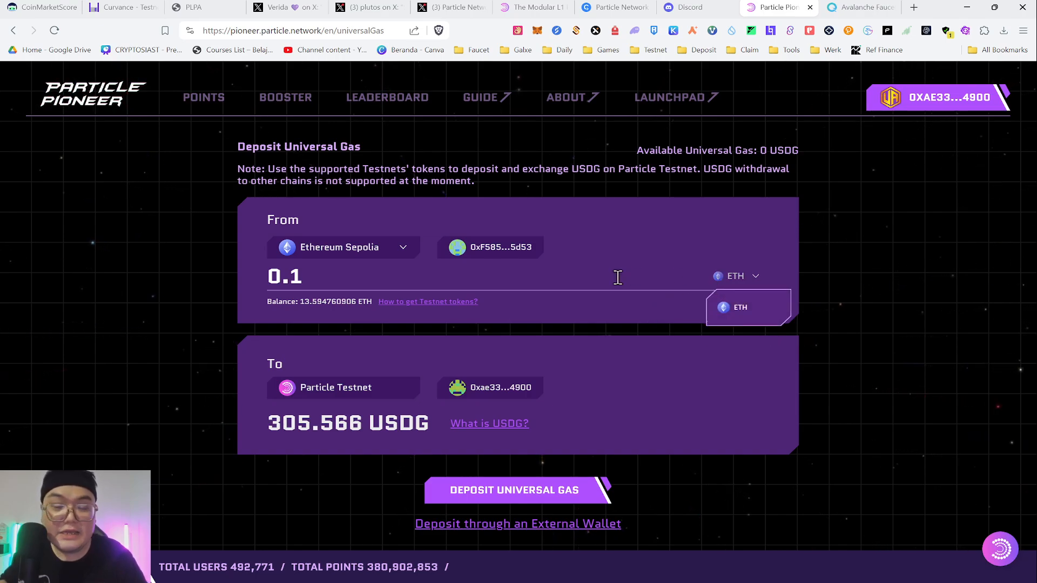
{"action": "left_click", "coordinate": [618, 278]}
{"action": "left_click", "coordinate": [347, 252]}
{"action": "left_click", "coordinate": [322, 335]}
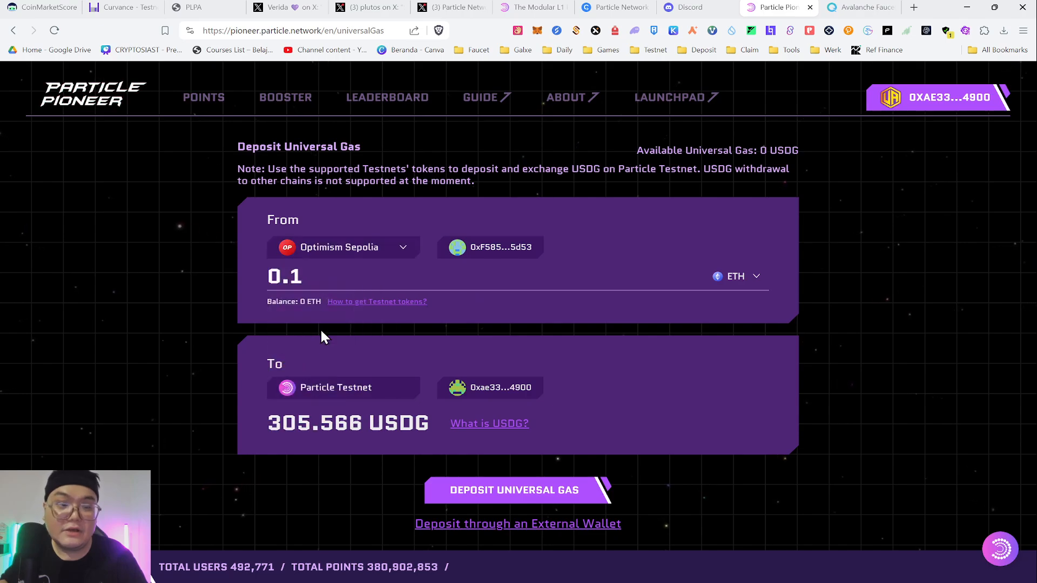
Step: Switch the deposit's source network to Avalanche Testnet and check its token choices
{"action": "left_click", "coordinate": [330, 253]}
{"action": "scroll", "coordinate": [350, 359], "scroll_direction": "down", "scroll_amount": 3}
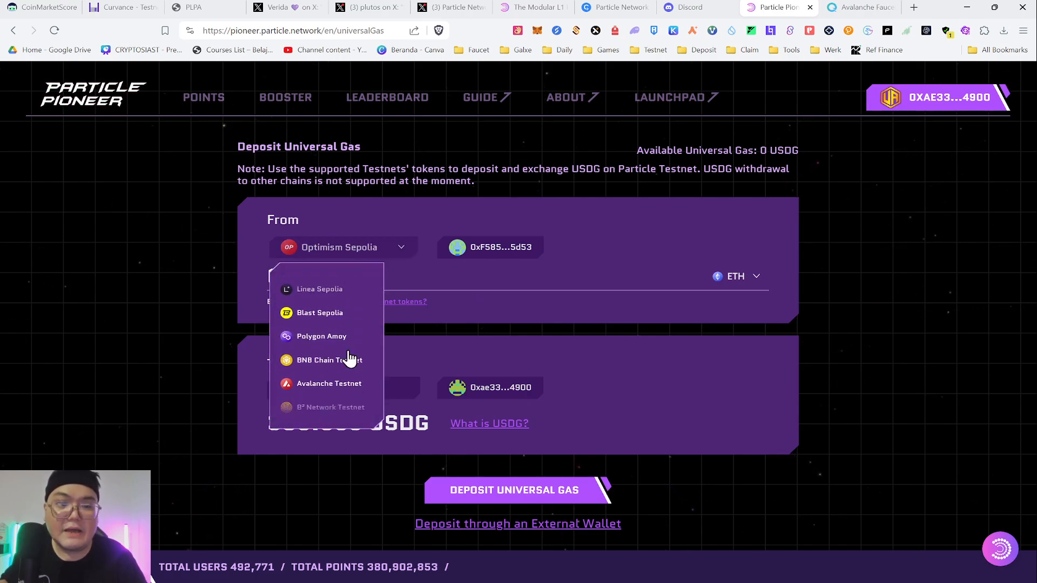
{"action": "left_click", "coordinate": [328, 384]}
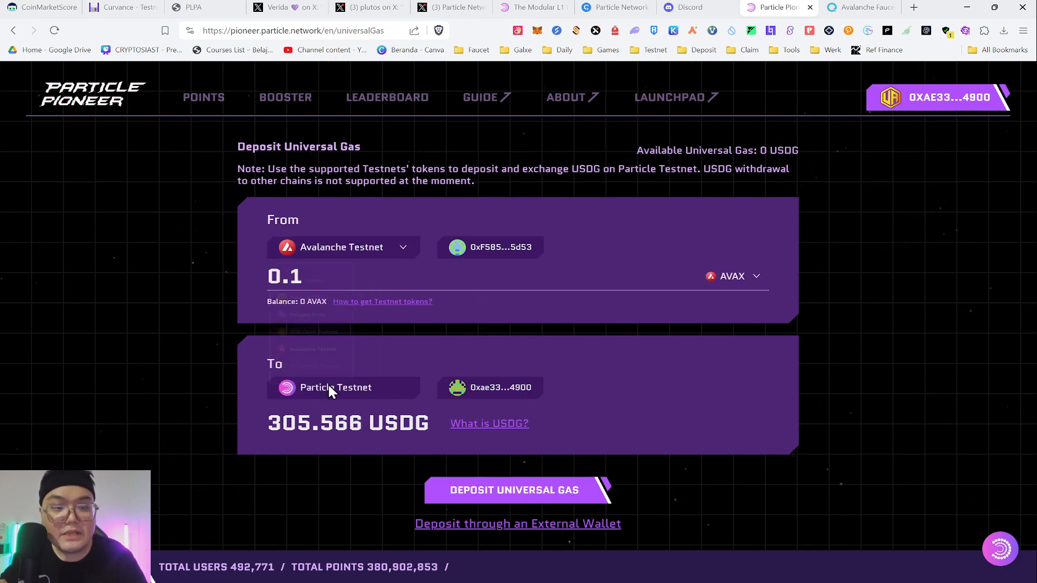
{"action": "left_click", "coordinate": [740, 280]}
Step: Revisit the Avalanche Fuji Faucet page for AVAX testnet tokens and return to the Universal Gas deposit page
{"action": "left_click", "coordinate": [861, 7]}
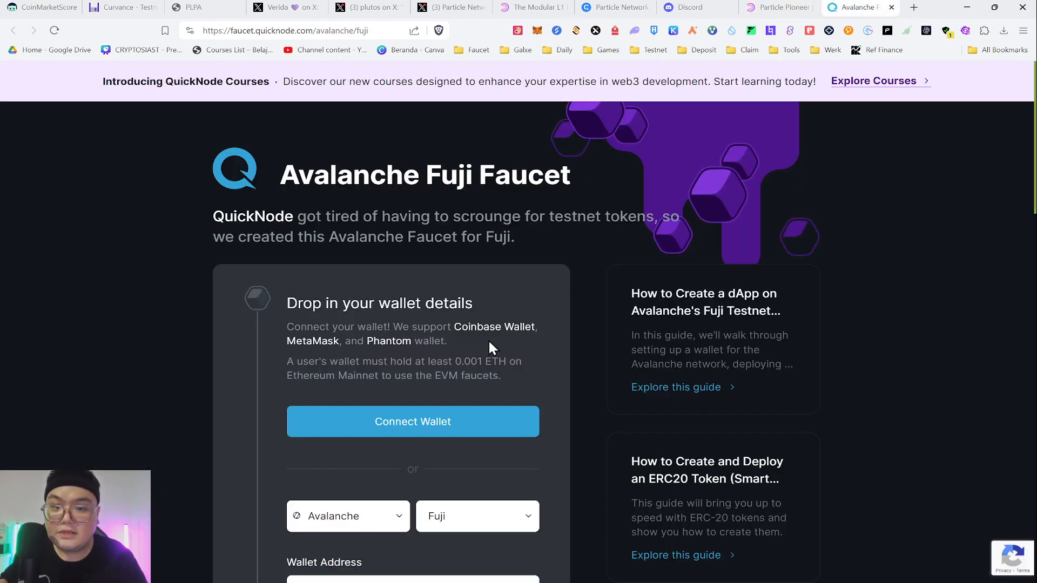
{"action": "scroll", "coordinate": [491, 349], "scroll_direction": "down", "scroll_amount": 2}
{"action": "left_click", "coordinate": [781, 7]}
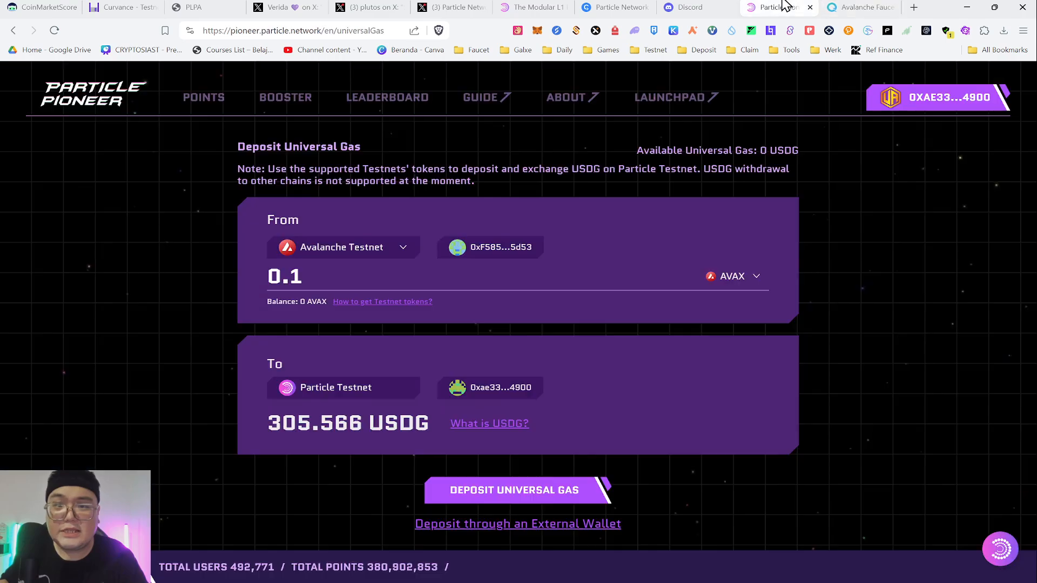
{"action": "scroll", "coordinate": [453, 261], "scroll_direction": "down", "scroll_amount": 2}
{"action": "scroll", "coordinate": [429, 378], "scroll_direction": "down", "scroll_amount": 1}
{"action": "scroll", "coordinate": [461, 250], "scroll_direction": "up", "scroll_amount": 2}
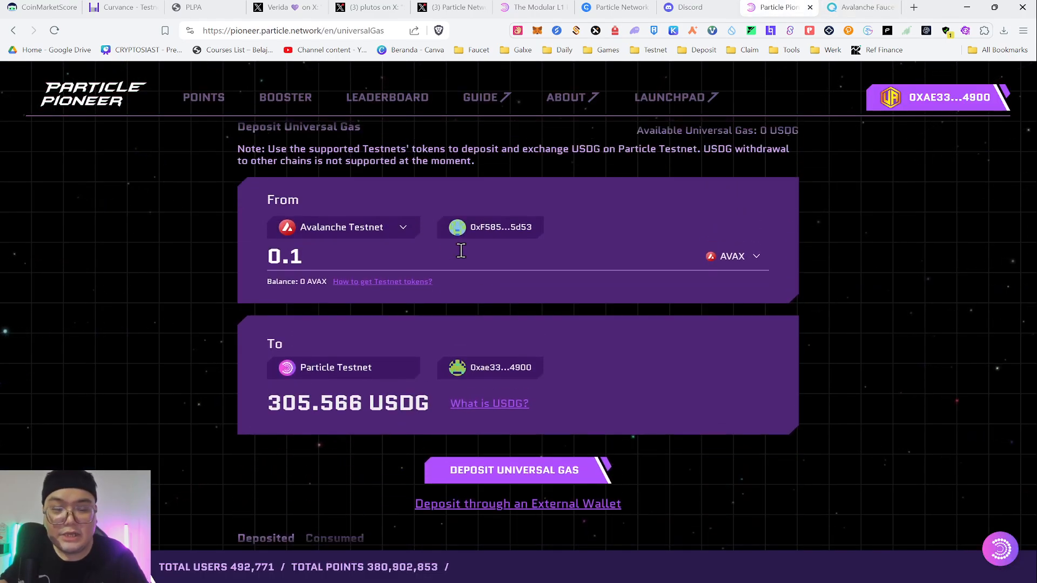
{"action": "scroll", "coordinate": [648, 486], "scroll_direction": "down", "scroll_amount": 2}
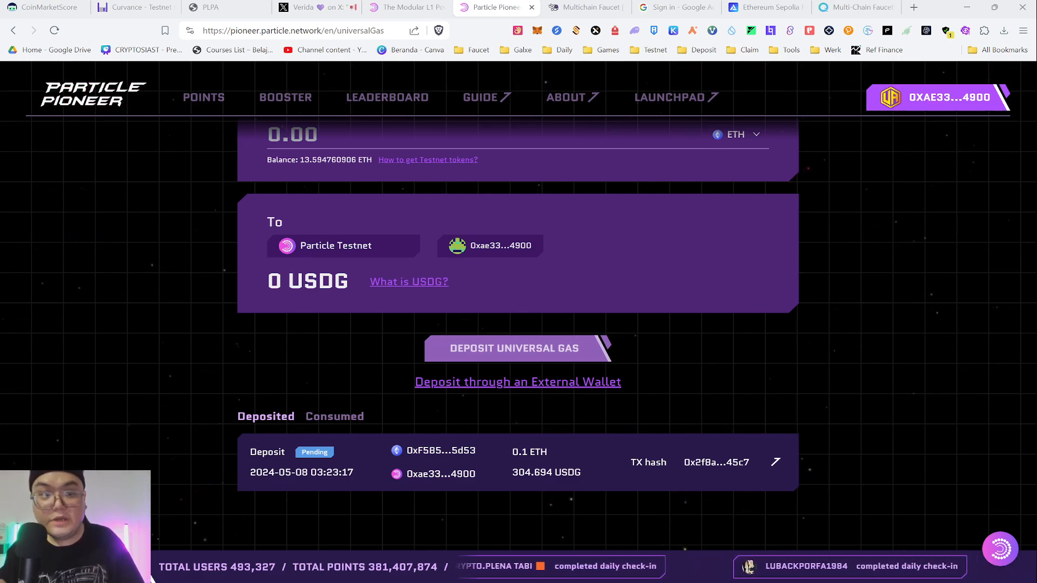
Step: Switch to the pending Google sign-in page and sign in to the Tatum dashboard with the first listed account
{"action": "left_click", "coordinate": [673, 7]}
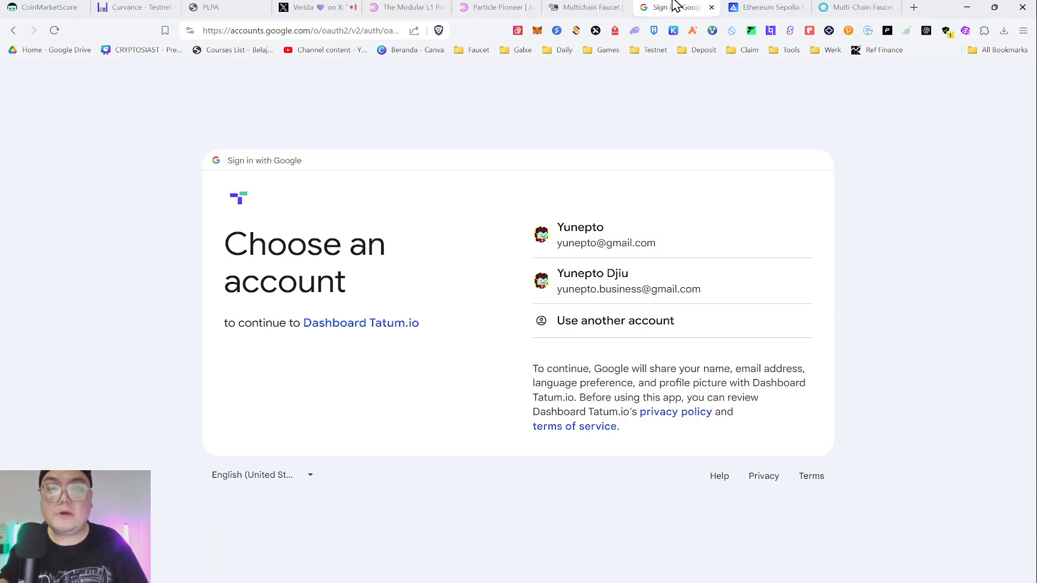
{"action": "left_click", "coordinate": [602, 241]}
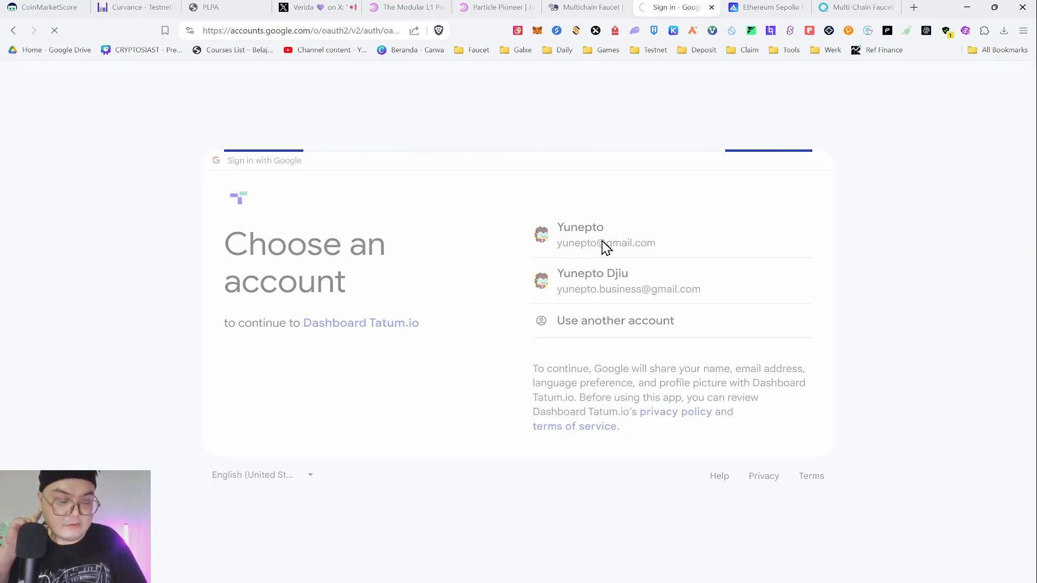
Step: Open QuickNode's Multi-Chain Faucet and check the mainnet ETH balance required to use its EVM faucets
{"action": "left_click", "coordinate": [856, 7]}
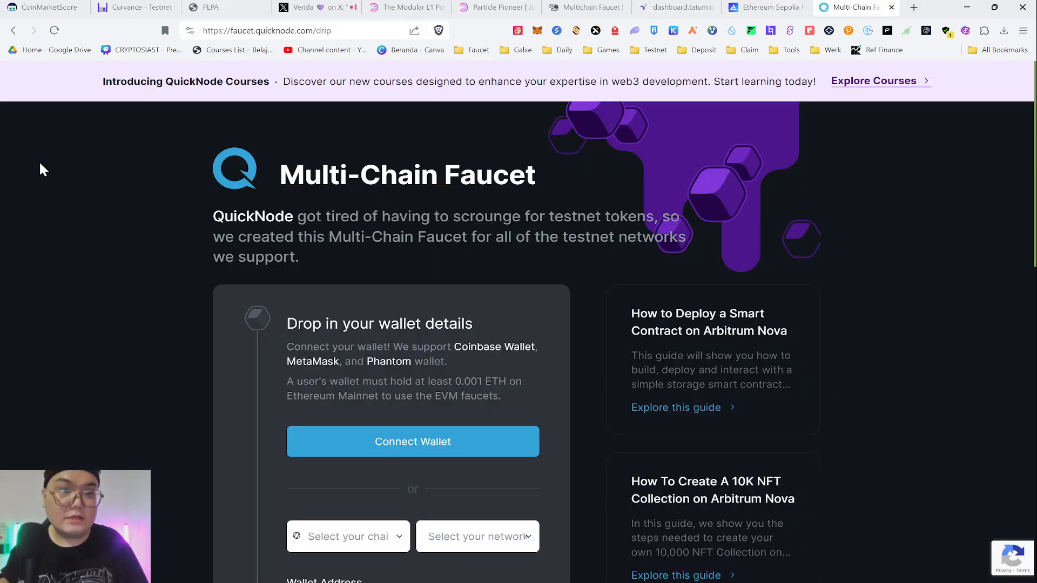
{"action": "scroll", "coordinate": [304, 302], "scroll_direction": "down", "scroll_amount": 3}
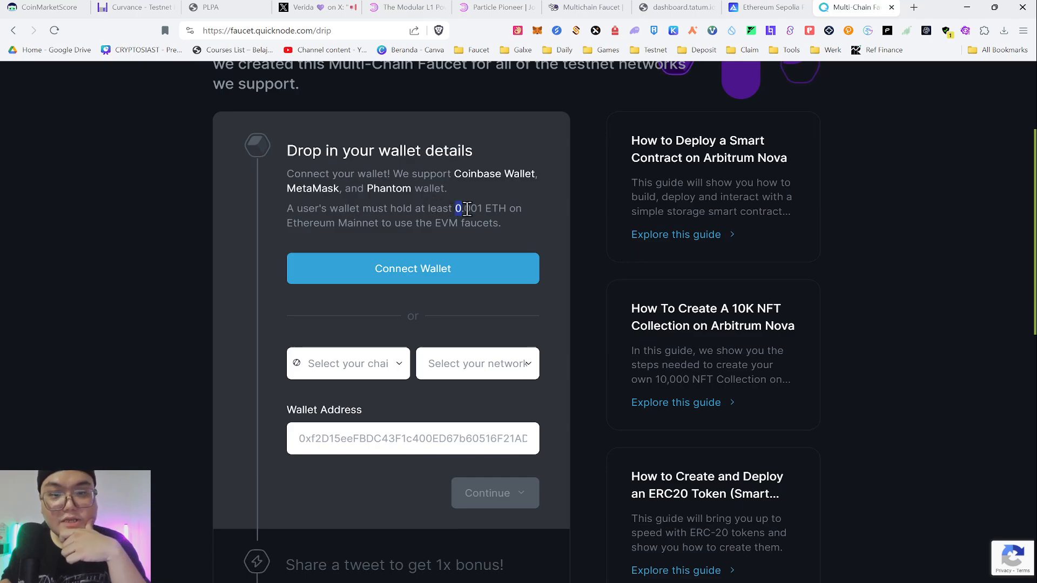
{"action": "left_click_drag", "start_coordinate": [467, 209], "coordinate": [508, 212]}
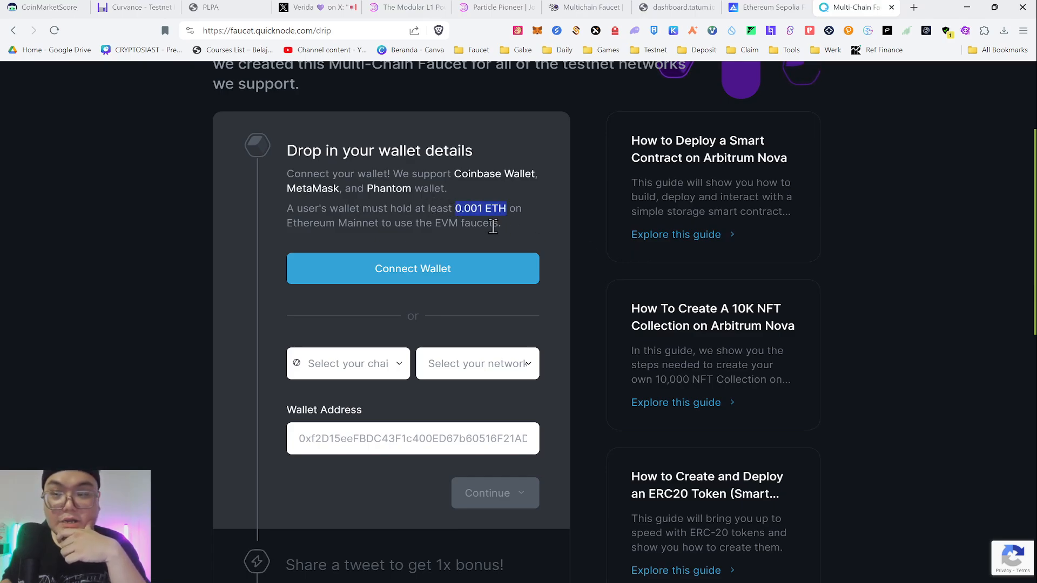
{"action": "left_click_drag", "start_coordinate": [294, 227], "coordinate": [400, 231]}
{"action": "left_click", "coordinate": [404, 222]}
{"action": "scroll", "coordinate": [620, 259], "scroll_direction": "up", "scroll_amount": 2}
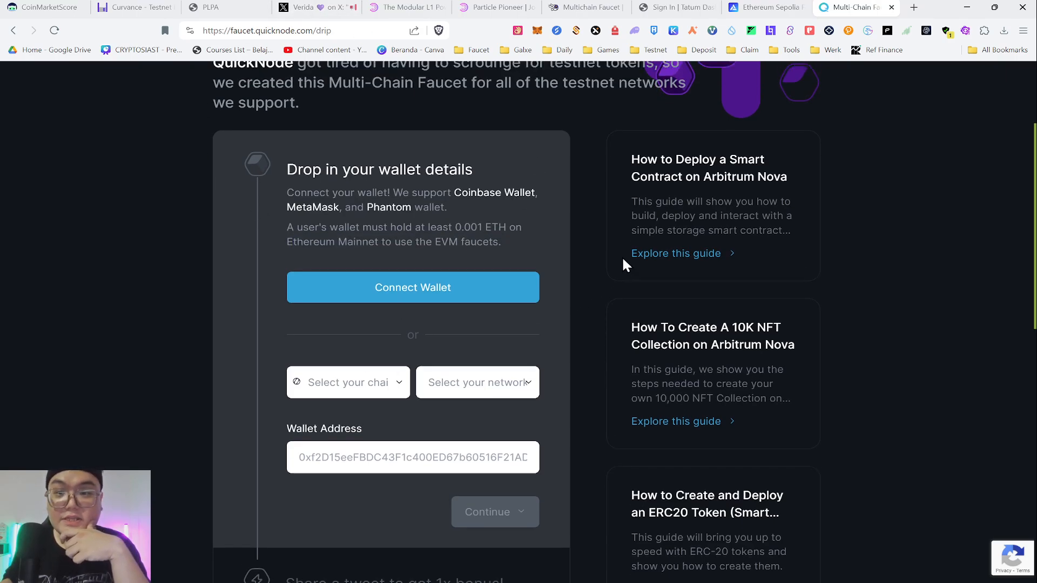
{"action": "scroll", "coordinate": [613, 206], "scroll_direction": "down", "scroll_amount": 3}
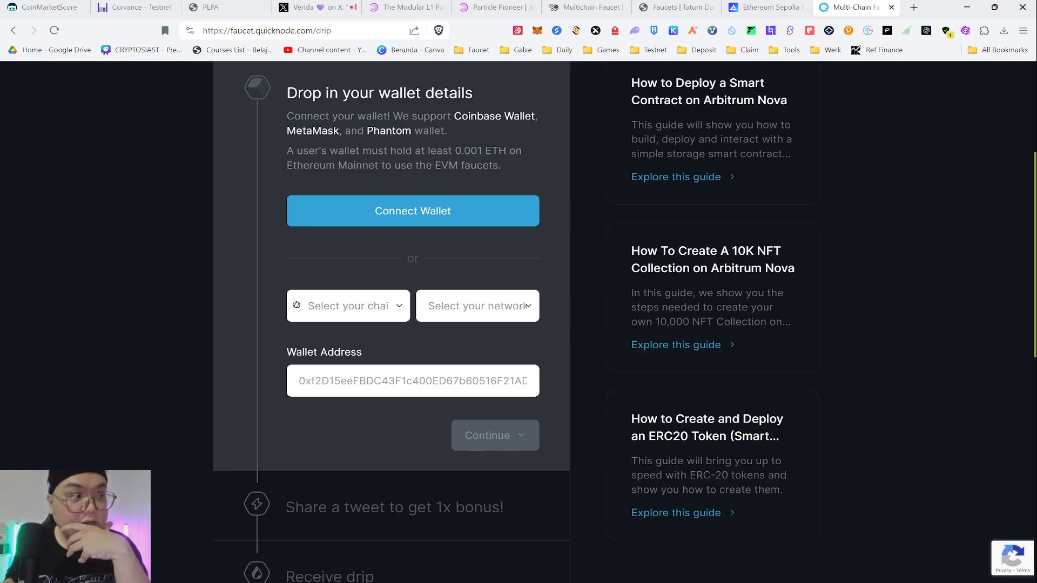
Step: Return to the Tatum dashboard, allow all cookies and look through its list of testnet faucets
{"action": "left_click", "coordinate": [665, 7]}
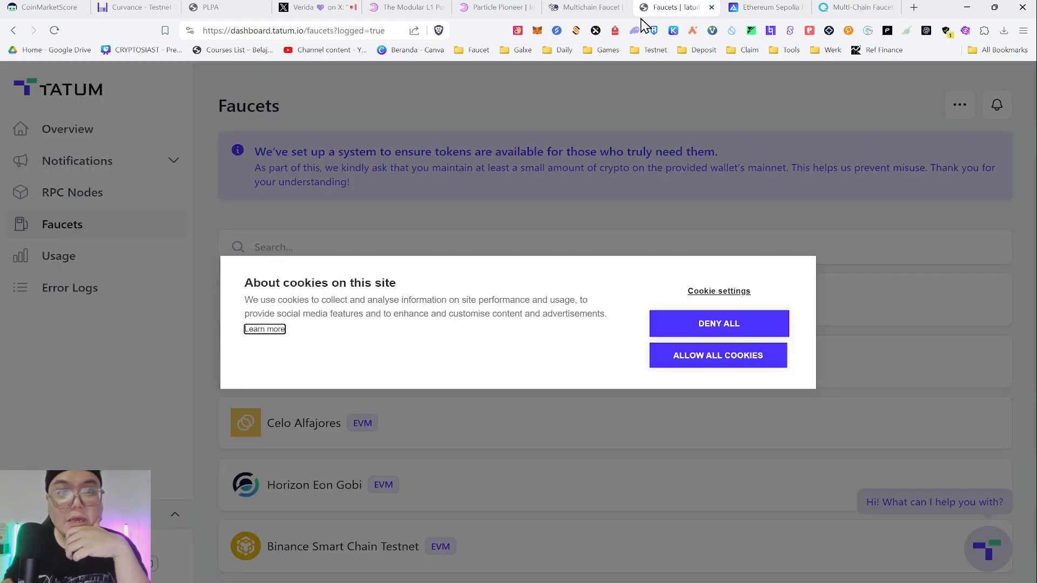
{"action": "left_click", "coordinate": [701, 363]}
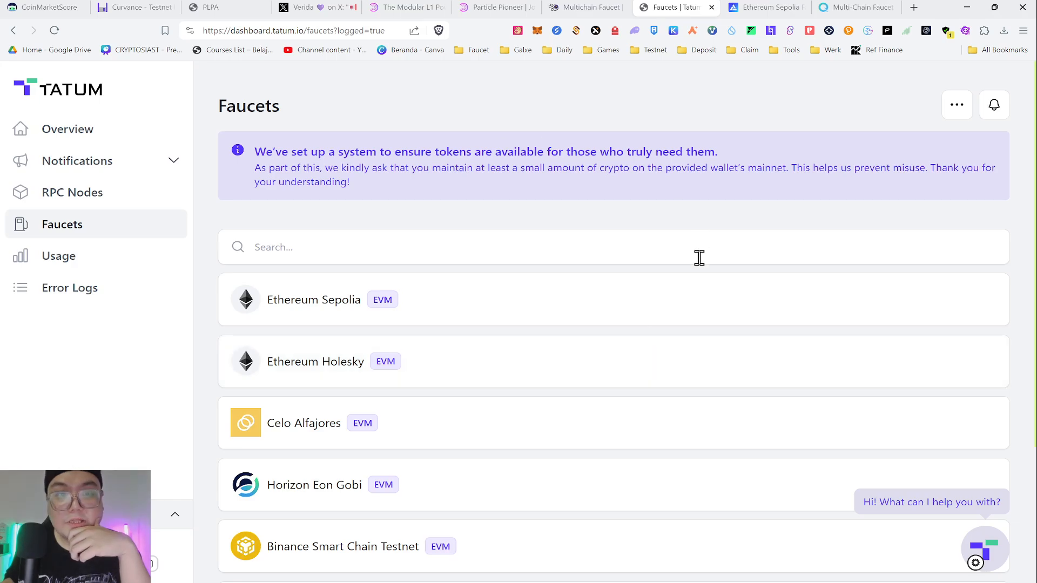
{"action": "scroll", "coordinate": [697, 261], "scroll_direction": "down", "scroll_amount": 3}
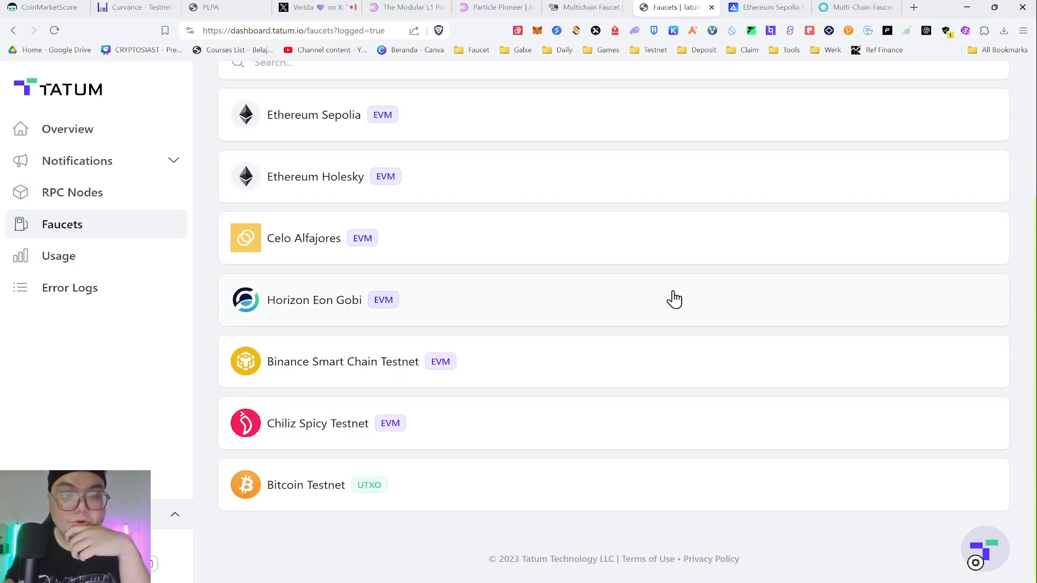
{"action": "scroll", "coordinate": [673, 297], "scroll_direction": "up", "scroll_amount": 2}
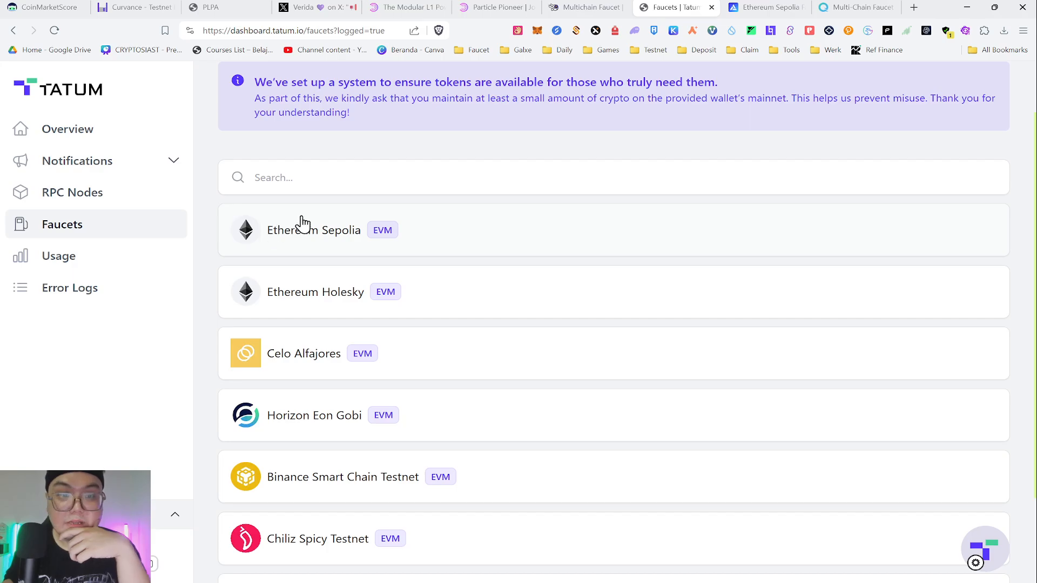
{"action": "scroll", "coordinate": [511, 214], "scroll_direction": "down", "scroll_amount": 1}
{"action": "scroll", "coordinate": [511, 214], "scroll_direction": "down", "scroll_amount": 3}
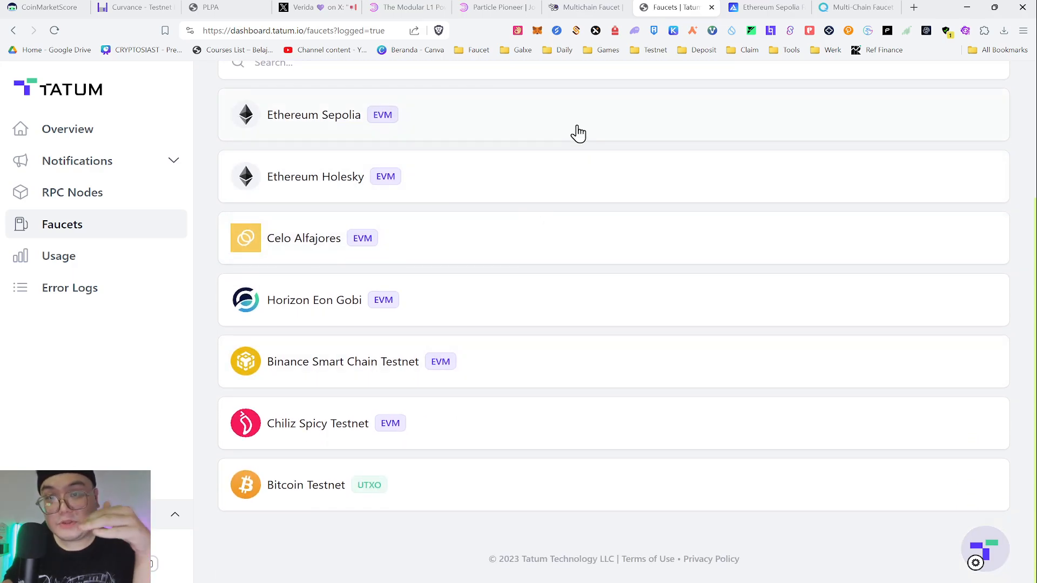
Step: Switch to LearnWeb3's Free Testnet Faucets page and look through the available networks and their drip amounts
{"action": "left_click", "coordinate": [589, 7]}
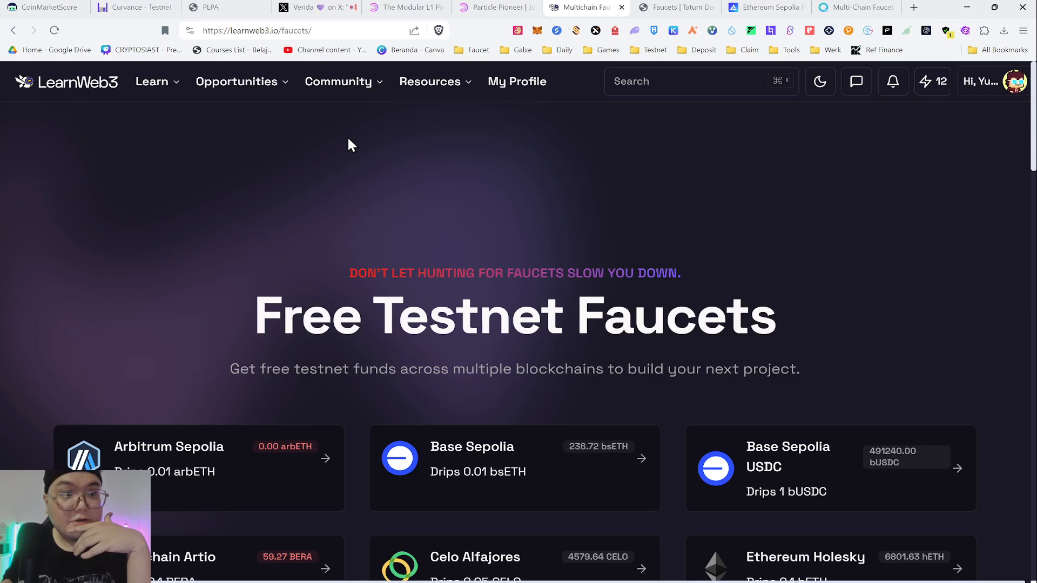
{"action": "scroll", "coordinate": [508, 231], "scroll_direction": "down", "scroll_amount": 10}
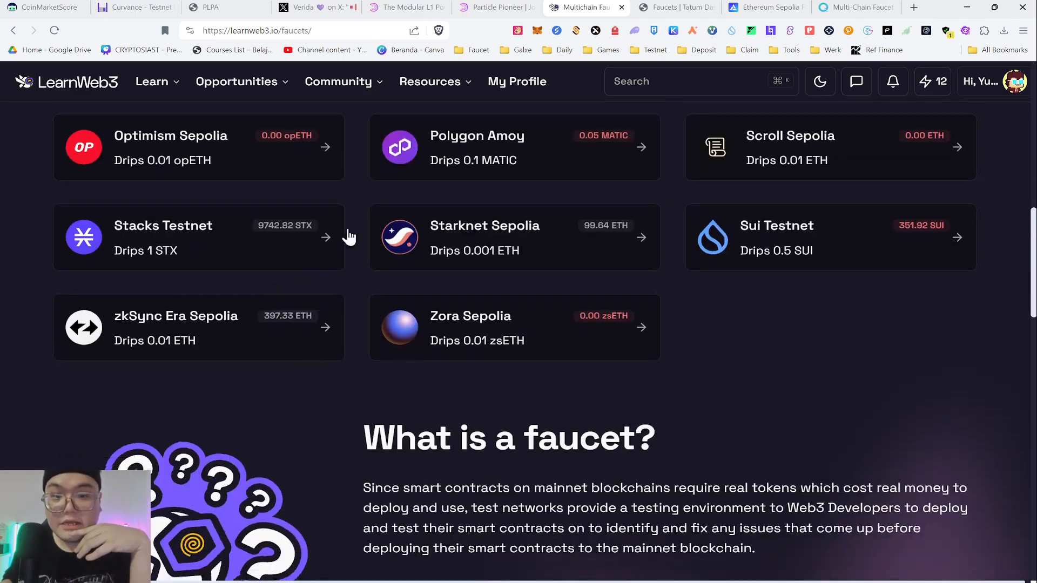
{"action": "scroll", "coordinate": [551, 216], "scroll_direction": "down", "scroll_amount": 3}
{"action": "scroll", "coordinate": [490, 232], "scroll_direction": "up", "scroll_amount": 15}
{"action": "scroll", "coordinate": [505, 223], "scroll_direction": "down", "scroll_amount": 3}
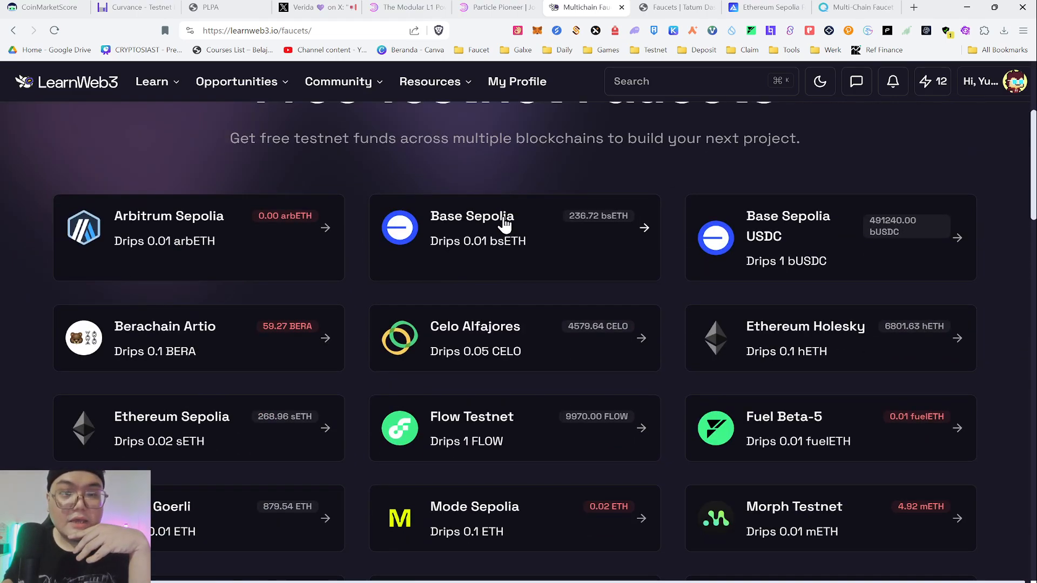
{"action": "scroll", "coordinate": [705, 297], "scroll_direction": "up", "scroll_amount": 1}
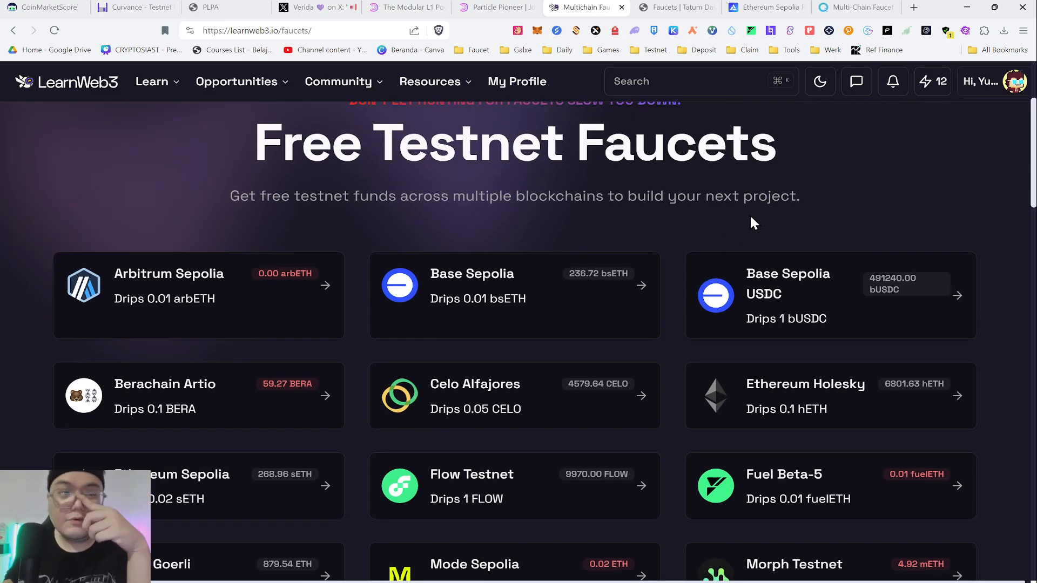
Step: Compare the Alchemy Ethereum Sepolia, QuickNode and Tatum faucet pages, then go back to LearnWeb3's faucets
{"action": "left_click", "coordinate": [780, 7]}
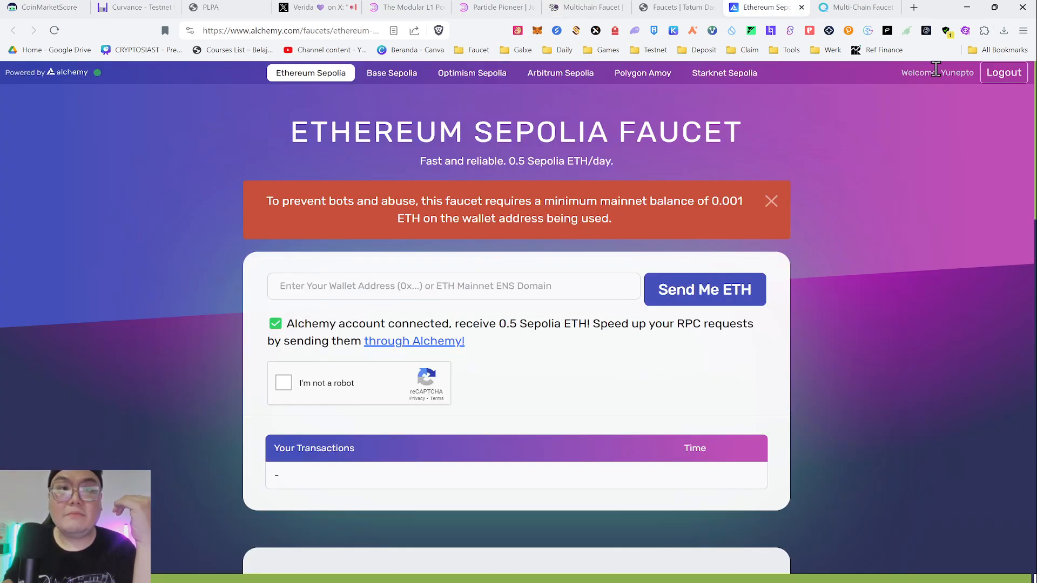
{"action": "left_click", "coordinate": [876, 7]}
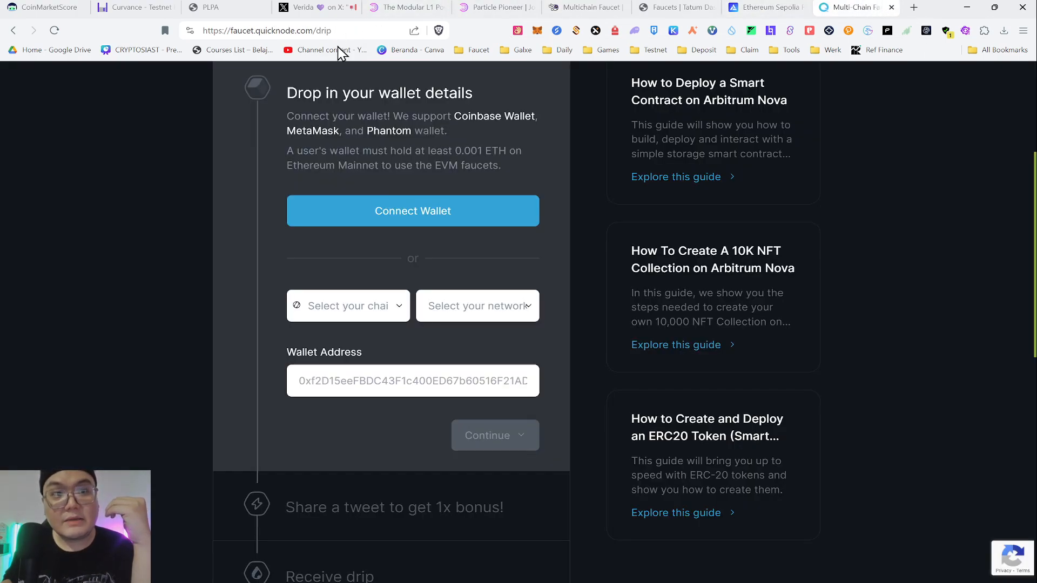
{"action": "left_click", "coordinate": [762, 5]}
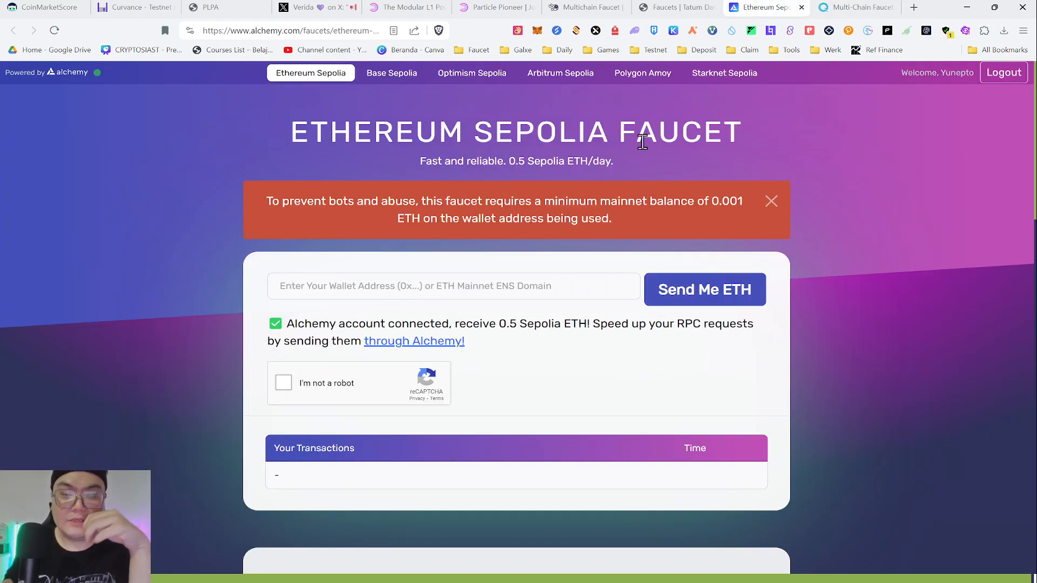
{"action": "left_click", "coordinate": [672, 7]}
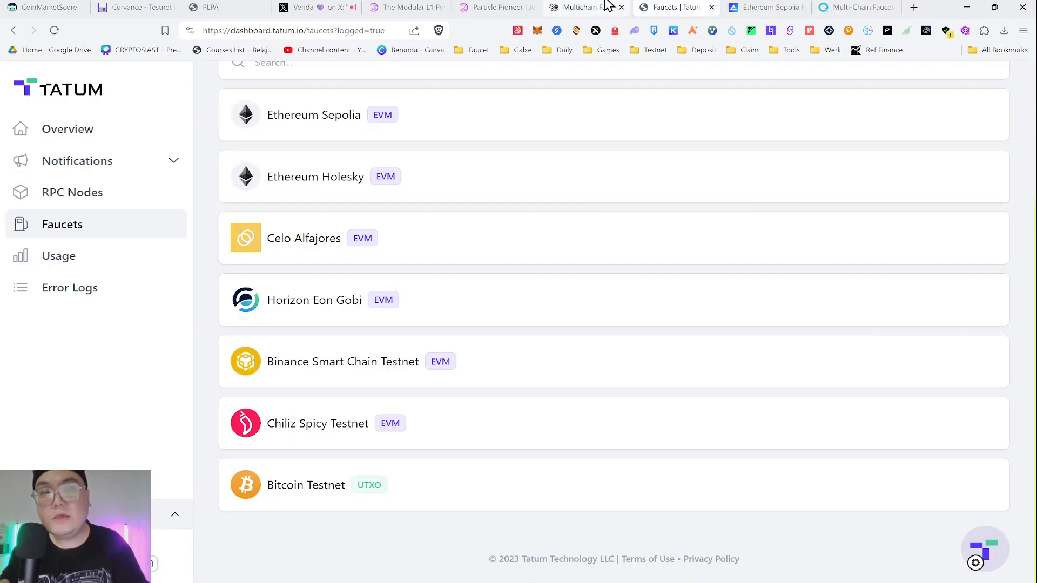
{"action": "left_click", "coordinate": [609, 6]}
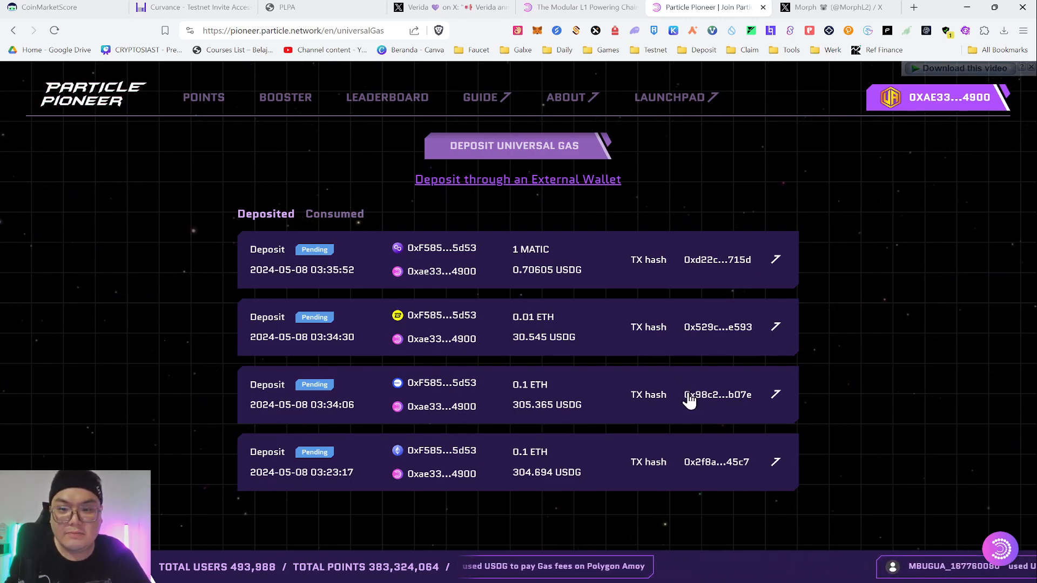
Step: Review the Universal Gas deposit form and the history of submitted deposits on Particle Pioneer
{"action": "scroll", "coordinate": [527, 153], "scroll_direction": "up", "scroll_amount": 2}
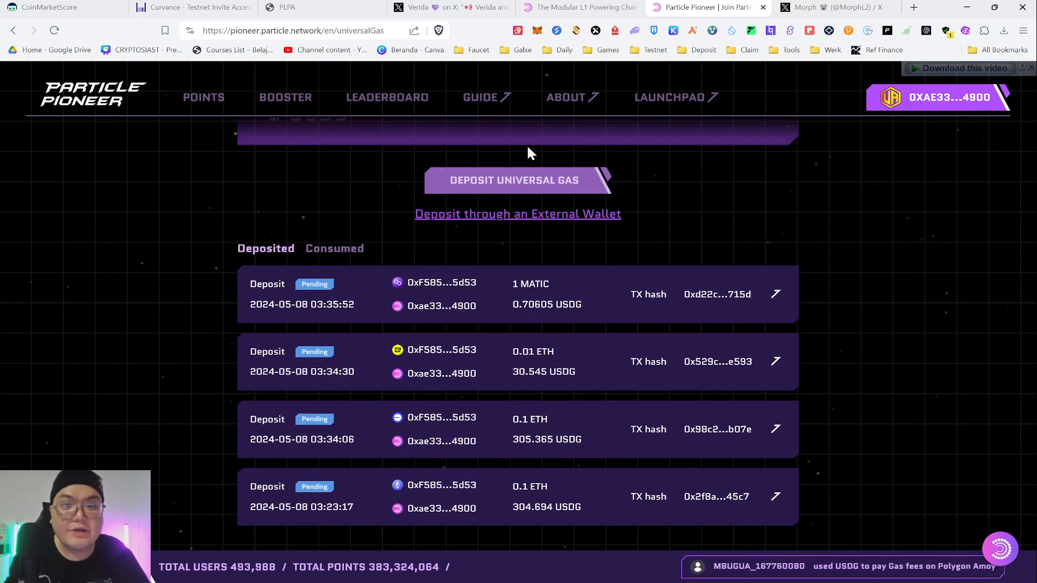
{"action": "scroll", "coordinate": [622, 227], "scroll_direction": "up", "scroll_amount": 4}
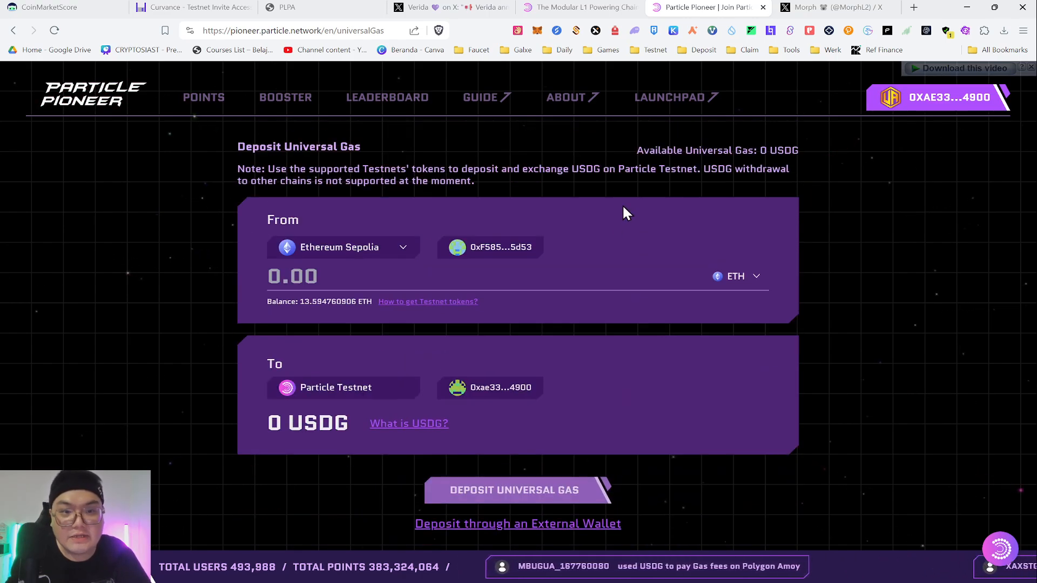
{"action": "scroll", "coordinate": [623, 207], "scroll_direction": "down", "scroll_amount": 6}
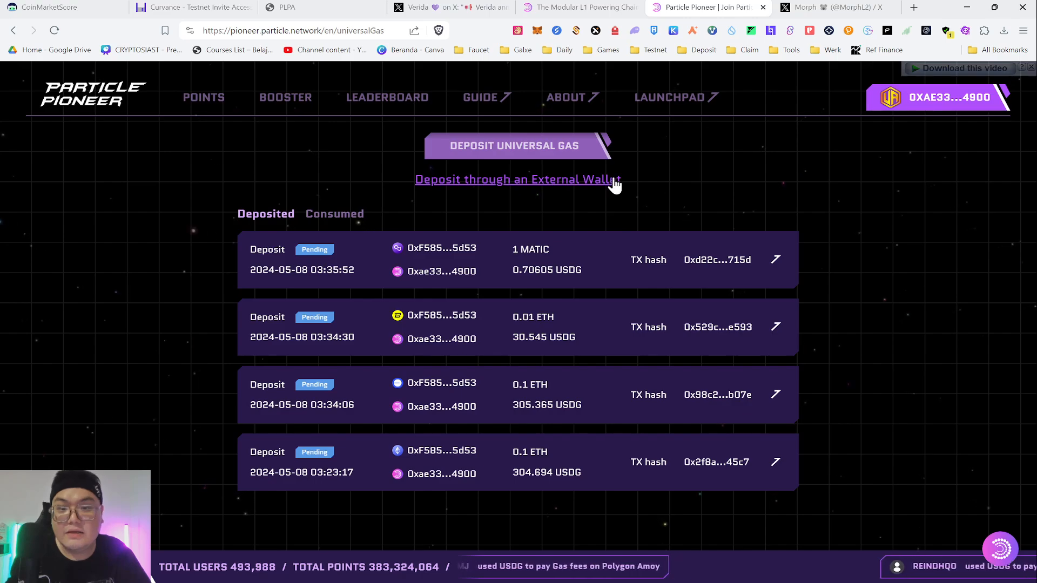
Step: Open the Points page and read the daily check-in, Deposit Universal Gas and Use Universal Gas to Transact tasks
{"action": "left_click", "coordinate": [203, 97]}
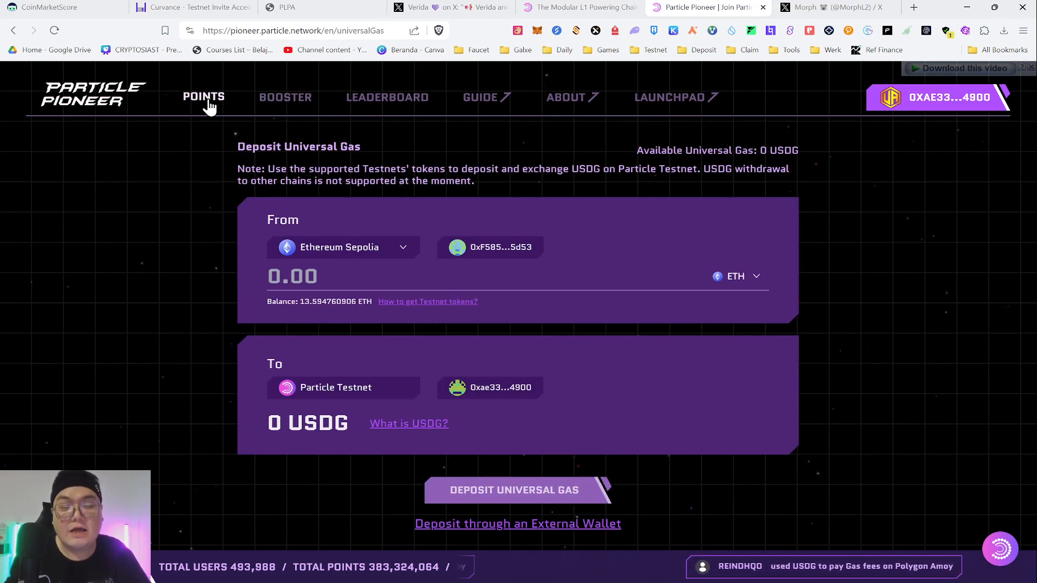
{"action": "scroll", "coordinate": [508, 221], "scroll_direction": "down", "scroll_amount": 3}
{"action": "scroll", "coordinate": [522, 212], "scroll_direction": "down", "scroll_amount": 4}
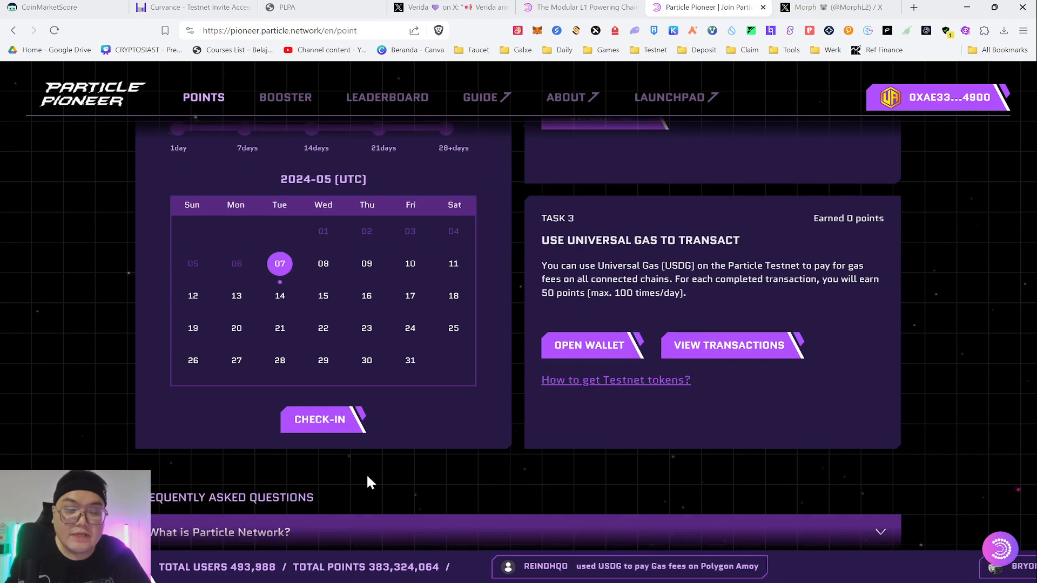
{"action": "scroll", "coordinate": [568, 151], "scroll_direction": "up", "scroll_amount": 3}
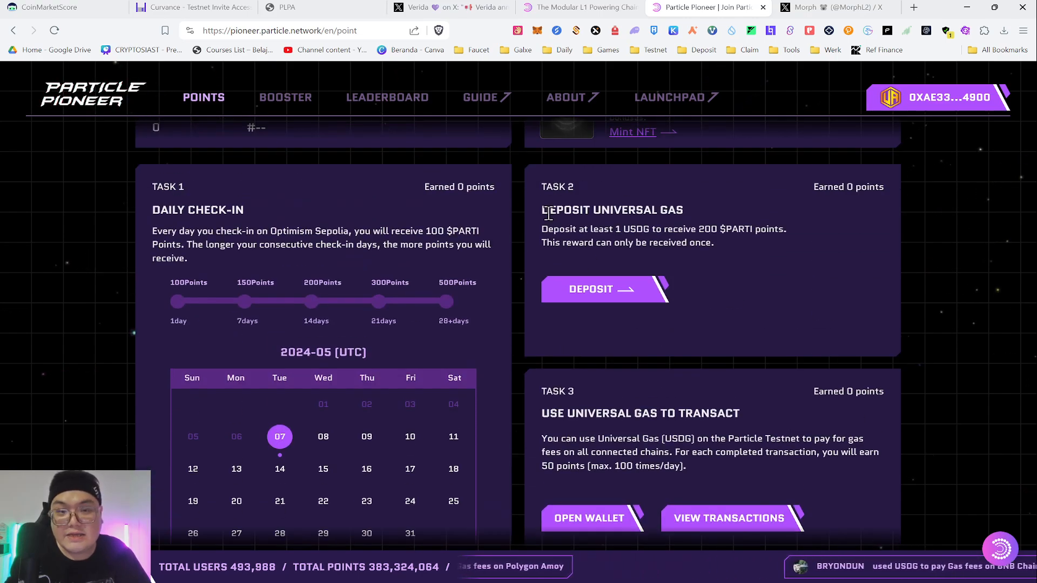
{"action": "scroll", "coordinate": [540, 219], "scroll_direction": "down", "scroll_amount": 3}
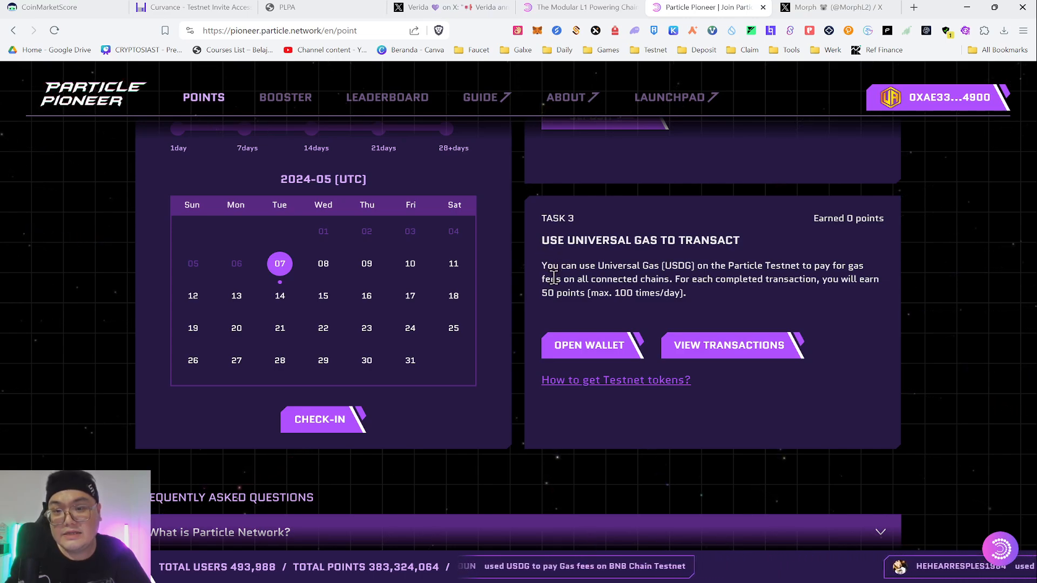
{"action": "left_click_drag", "start_coordinate": [572, 266], "coordinate": [697, 298]}
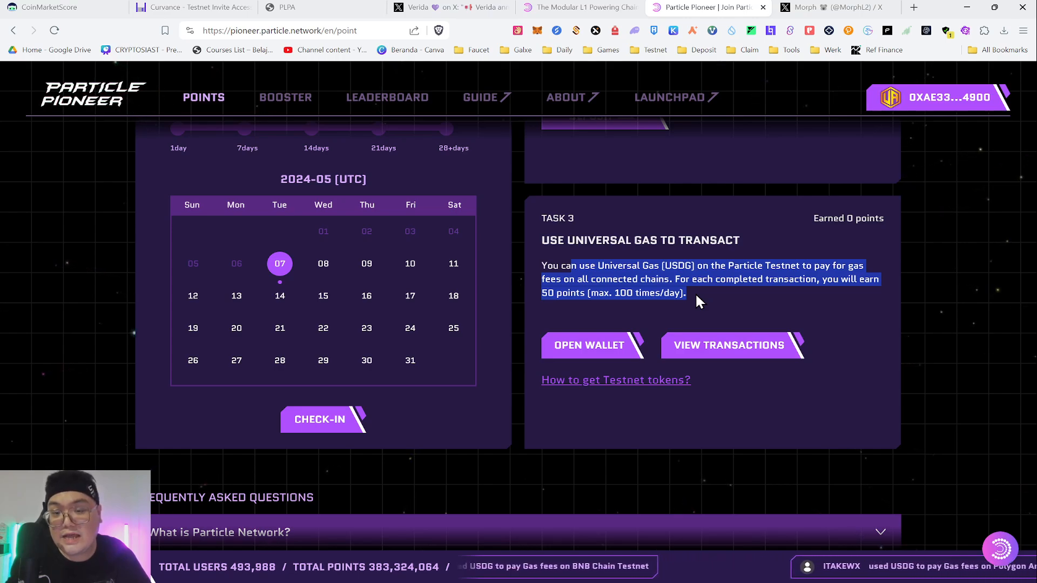
{"action": "key", "text": "alt+Tab"}
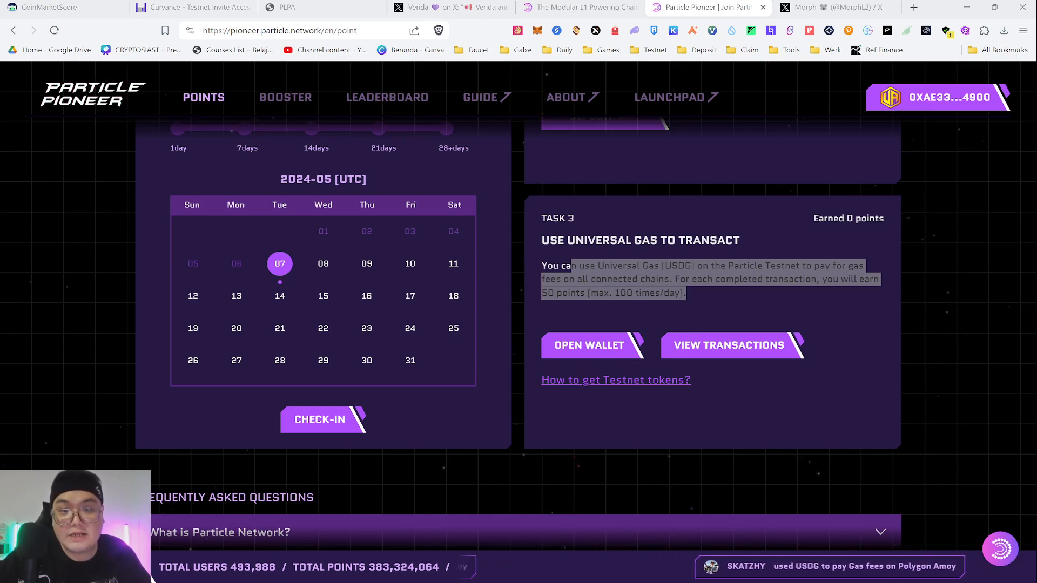
{"action": "key", "text": "alt+Tab"}
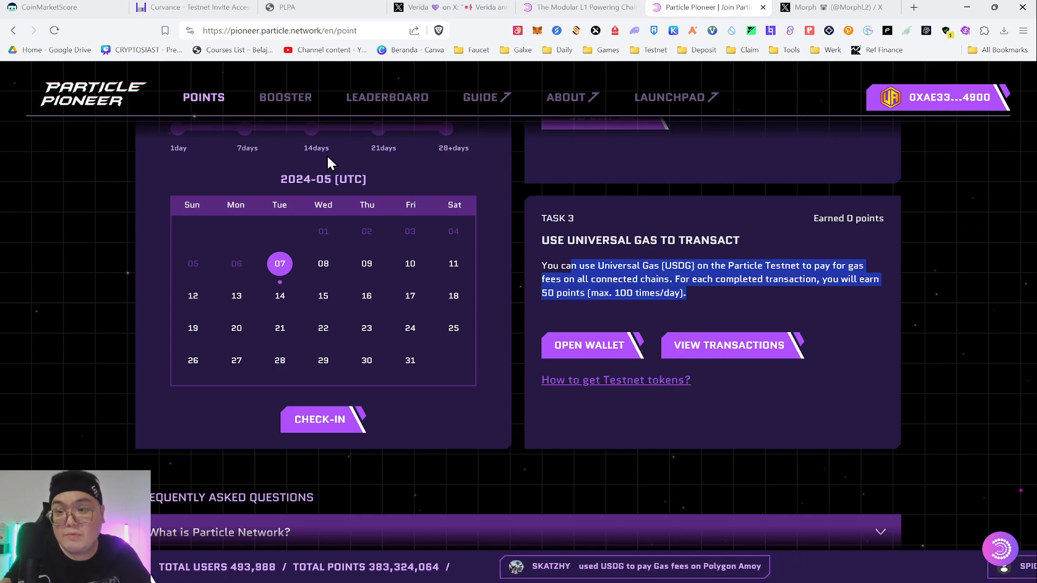
{"action": "left_click", "coordinate": [604, 218]}
{"action": "scroll", "coordinate": [724, 291], "scroll_direction": "up", "scroll_amount": 2}
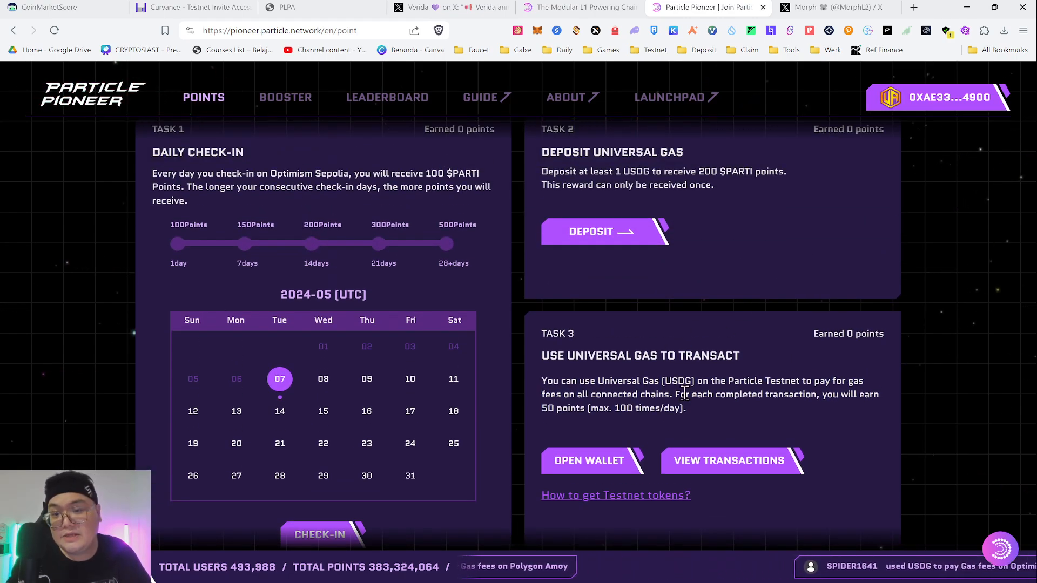
{"action": "scroll", "coordinate": [741, 293], "scroll_direction": "down", "scroll_amount": 1}
{"action": "scroll", "coordinate": [512, 301], "scroll_direction": "up", "scroll_amount": 3}
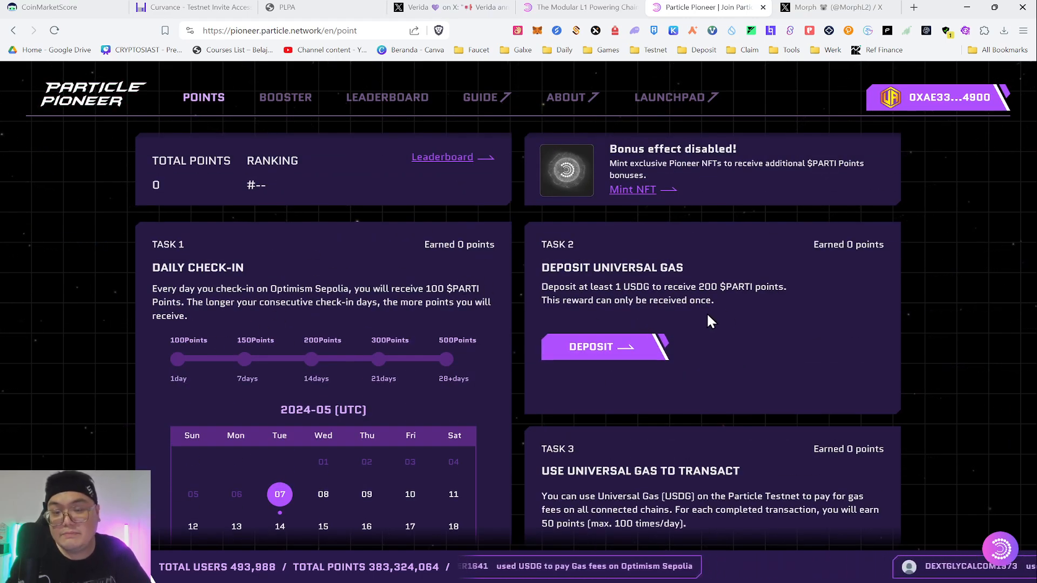
Step: Examine the Points page's task cards again, focusing on the rules for using Universal Gas to transact
{"action": "scroll", "coordinate": [648, 283], "scroll_direction": "down", "scroll_amount": 5}
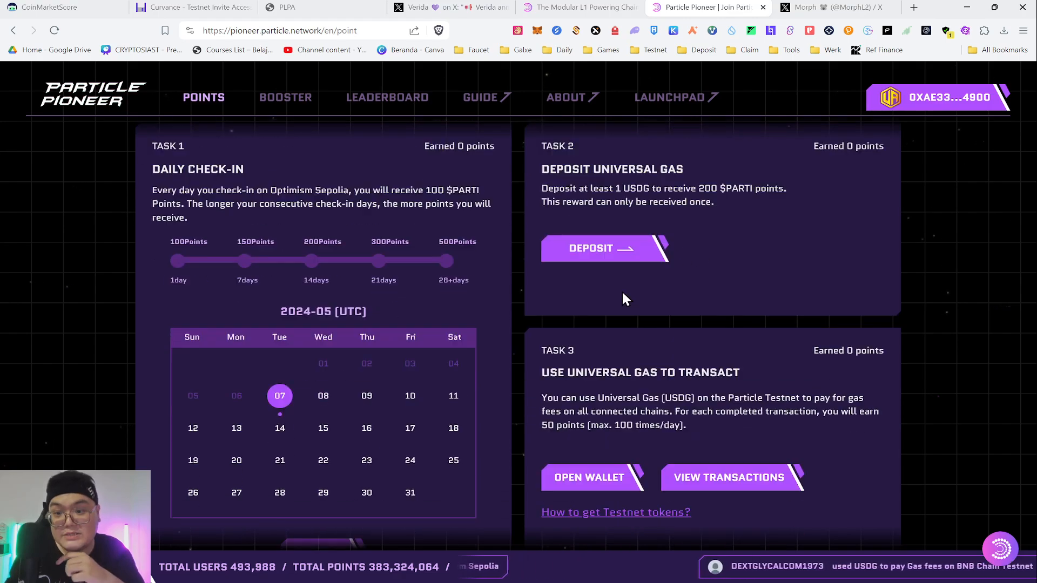
{"action": "scroll", "coordinate": [528, 227], "scroll_direction": "up", "scroll_amount": 5}
{"action": "scroll", "coordinate": [287, 265], "scroll_direction": "down", "scroll_amount": 5}
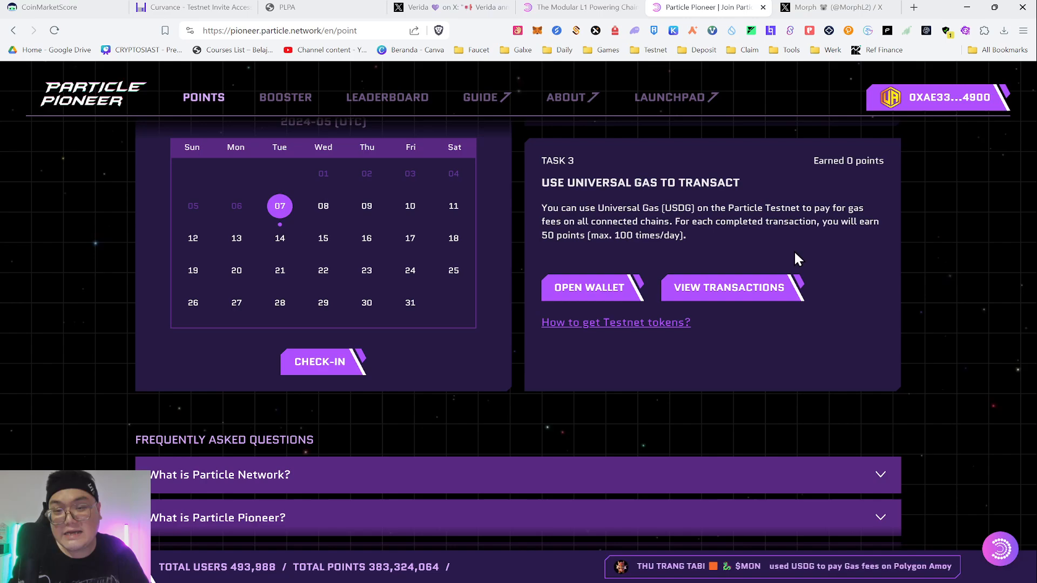
{"action": "scroll", "coordinate": [633, 268], "scroll_direction": "up", "scroll_amount": 1}
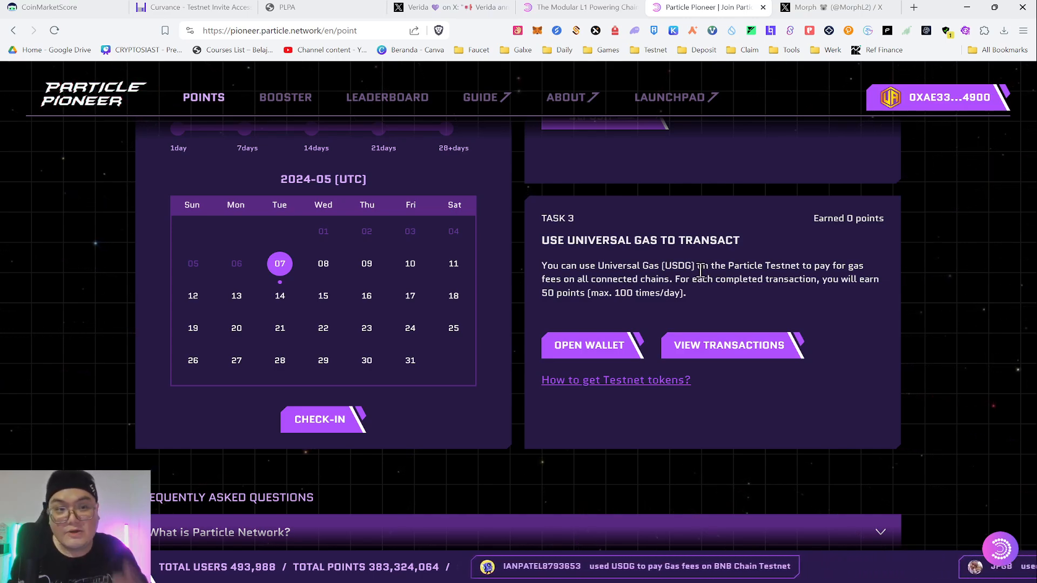
{"action": "scroll", "coordinate": [701, 269], "scroll_direction": "up", "scroll_amount": 1}
{"action": "scroll", "coordinate": [705, 271], "scroll_direction": "down", "scroll_amount": 1}
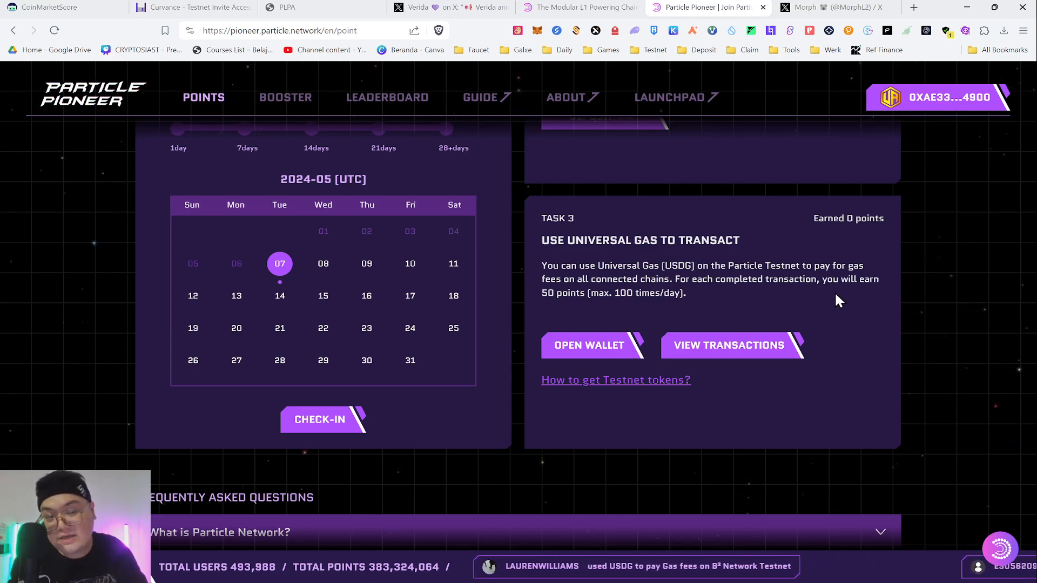
{"action": "scroll", "coordinate": [926, 355], "scroll_direction": "up", "scroll_amount": 1}
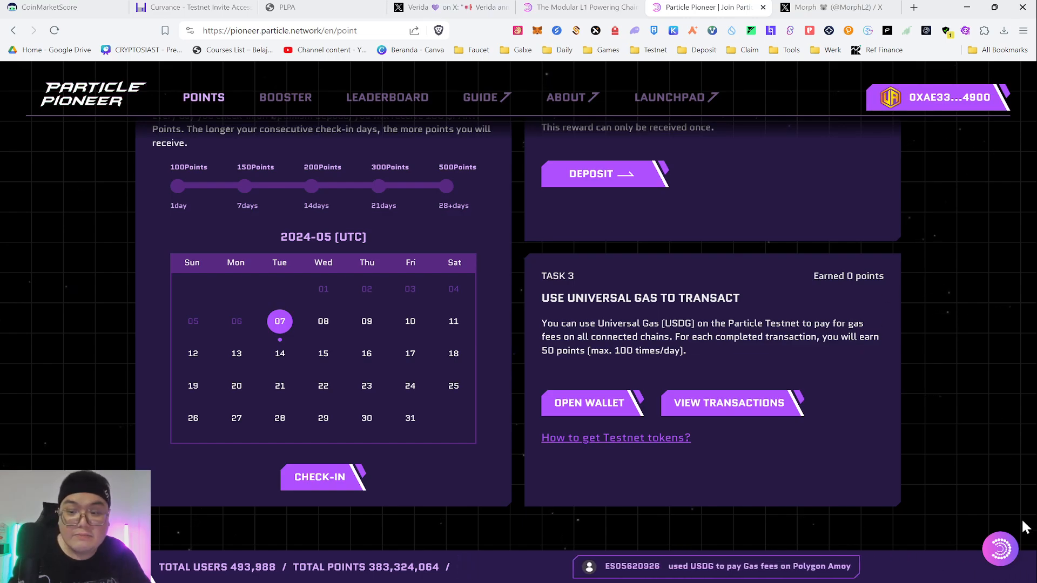
Step: Open the Universal Account wallet and look through its list of supported testnet networks, keeping Ethereum Sepolia selected
{"action": "left_click", "coordinate": [1001, 551]}
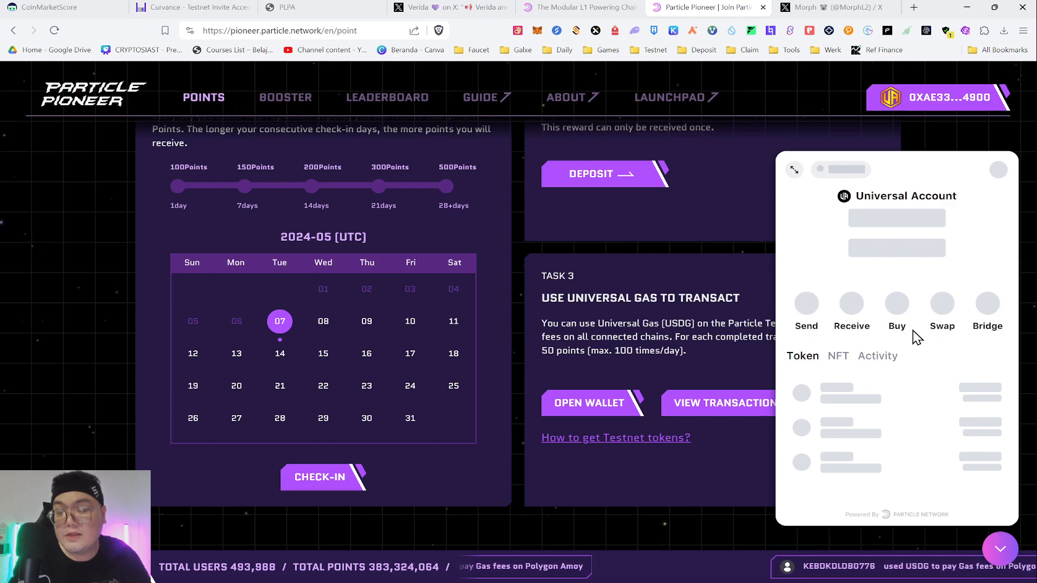
{"action": "left_click", "coordinate": [855, 171]}
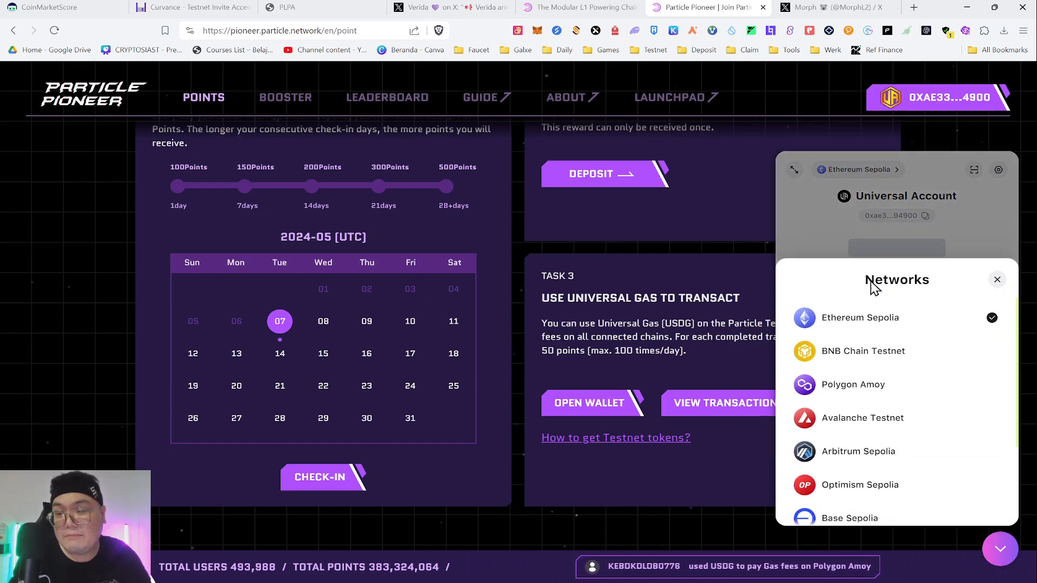
{"action": "scroll", "coordinate": [889, 324], "scroll_direction": "down", "scroll_amount": 2}
{"action": "scroll", "coordinate": [928, 411], "scroll_direction": "up", "scroll_amount": 3}
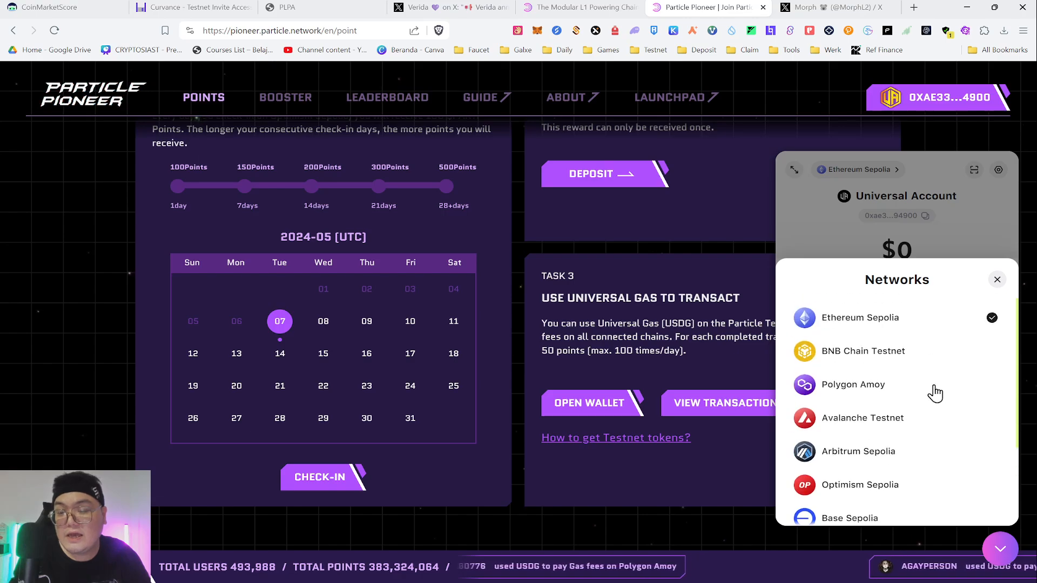
{"action": "scroll", "coordinate": [894, 397], "scroll_direction": "down", "scroll_amount": 2}
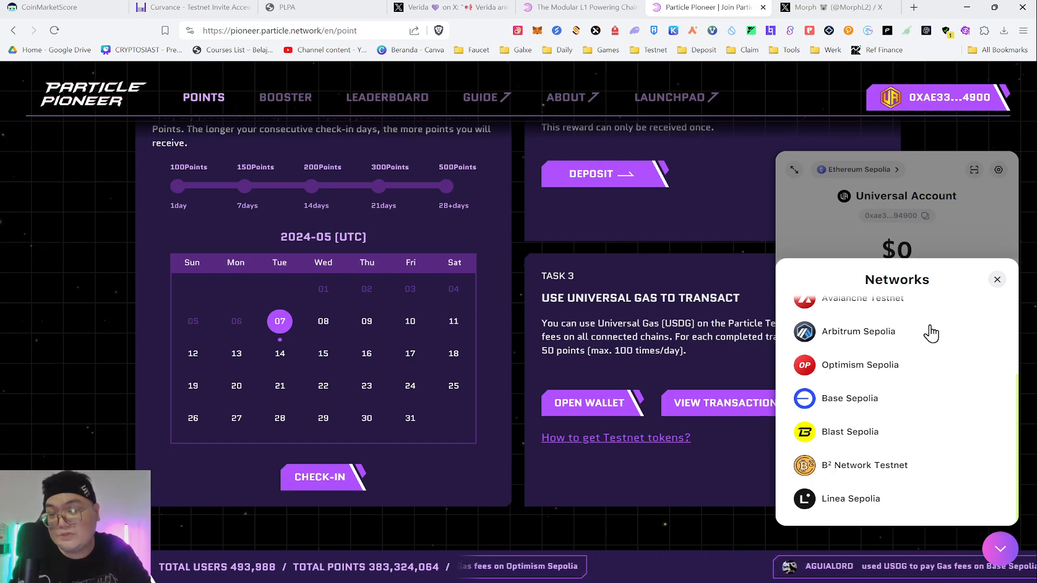
{"action": "left_click", "coordinate": [996, 280]}
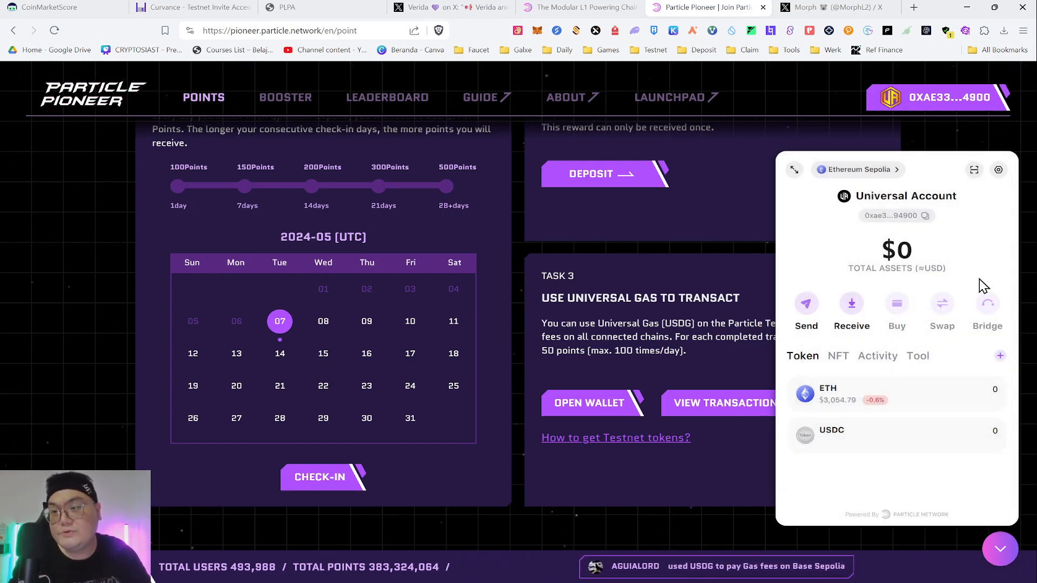
Step: View the wallet's ETH Send form for Ethereum Sepolia, return to the account overview and close the wallet
{"action": "left_click", "coordinate": [812, 314]}
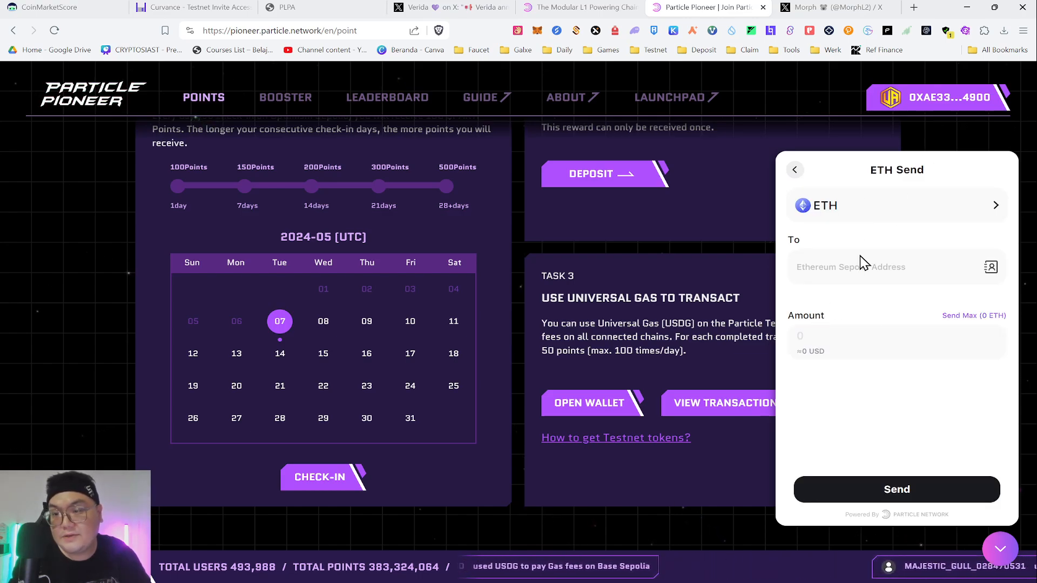
{"action": "left_click", "coordinate": [795, 170]}
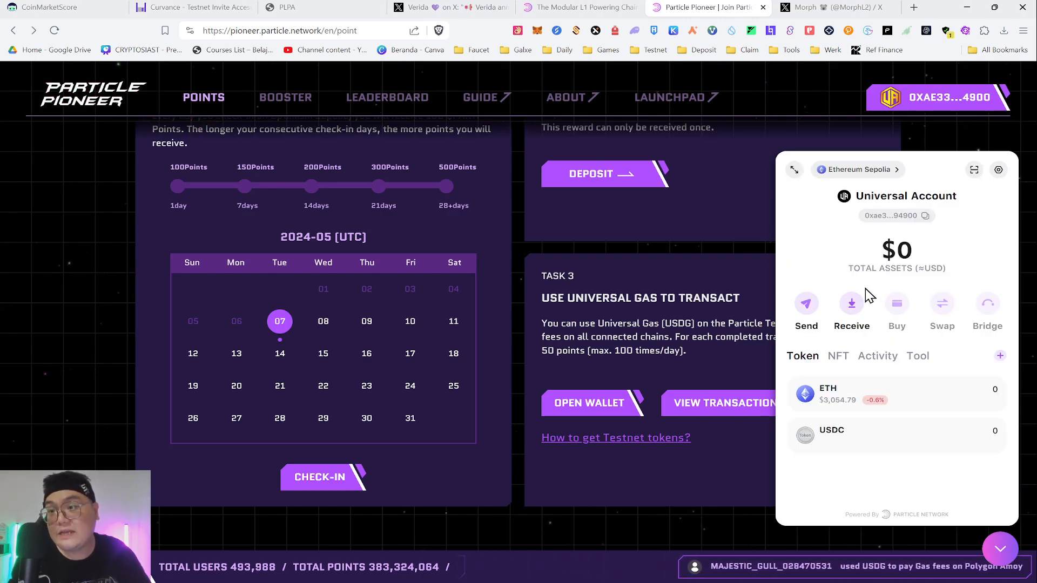
{"action": "left_click", "coordinate": [805, 309]}
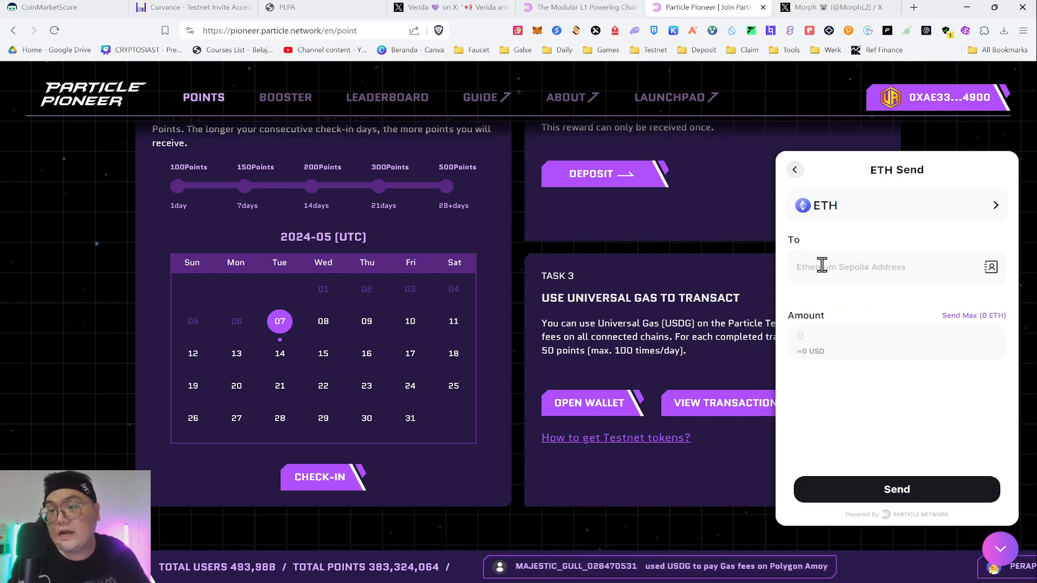
{"action": "left_click", "coordinate": [793, 171]}
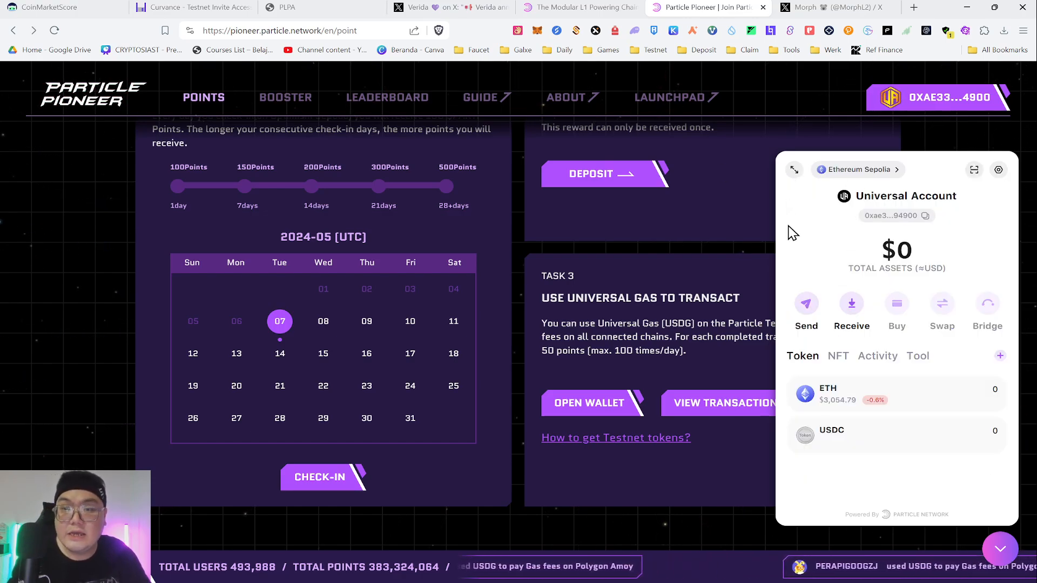
{"action": "left_click", "coordinate": [1003, 550]}
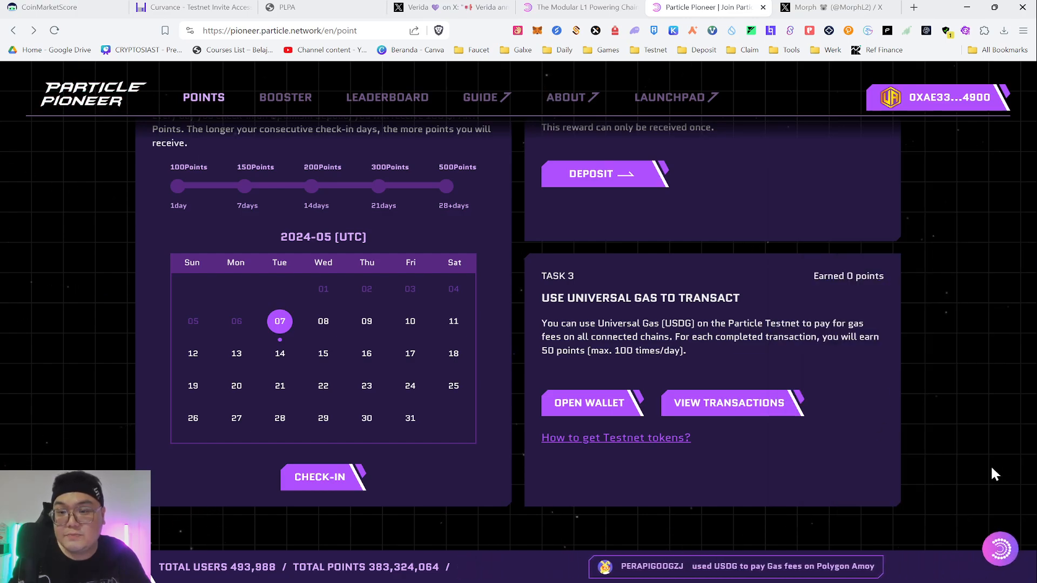
Step: Read the Particle Pioneer NFT requirements and bonuses on the Booster page, and return to the Points page
{"action": "scroll", "coordinate": [565, 316], "scroll_direction": "up", "scroll_amount": 6}
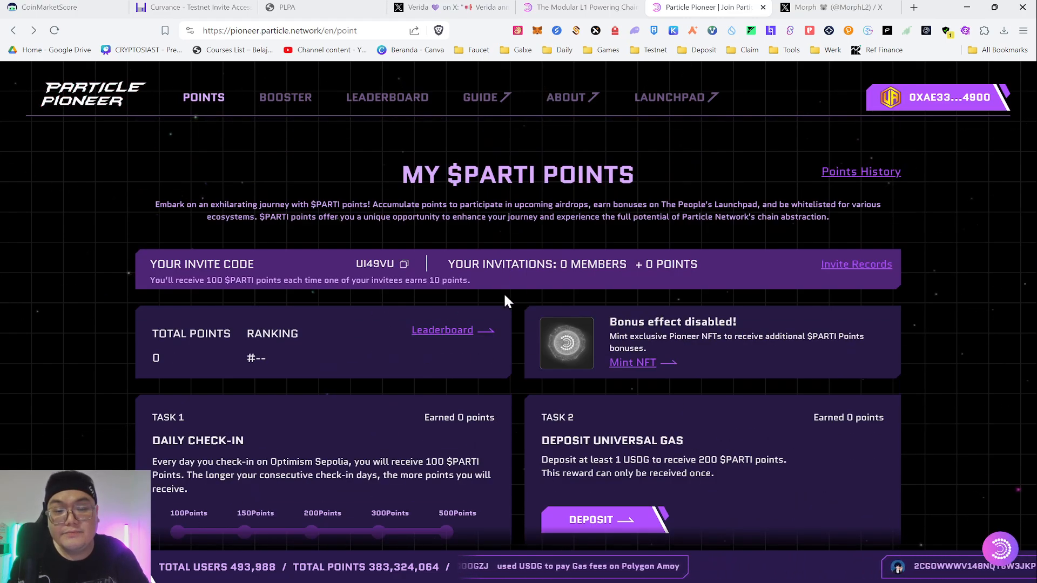
{"action": "left_click", "coordinate": [283, 102]}
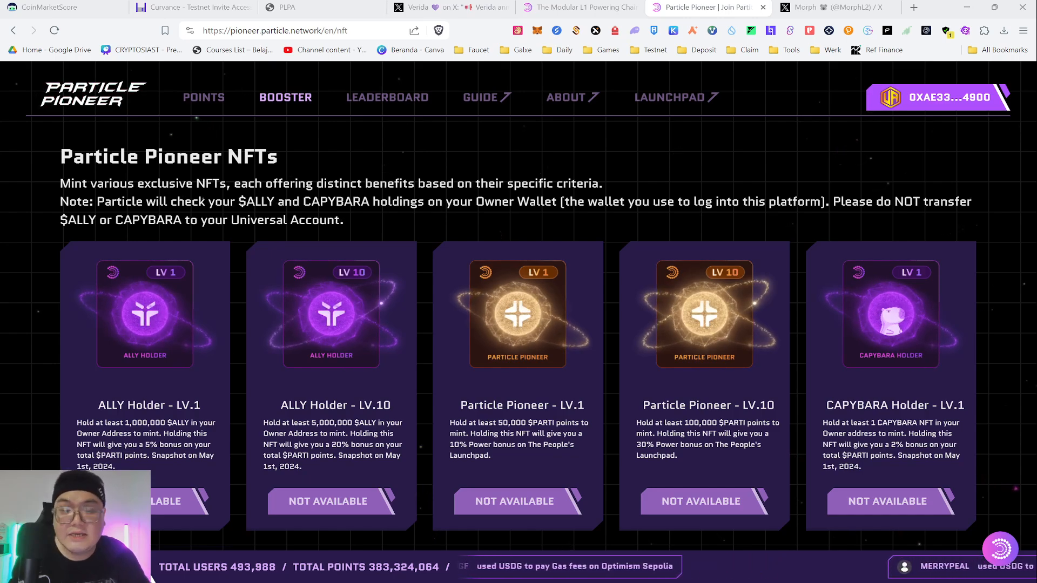
{"action": "scroll", "coordinate": [636, 295], "scroll_direction": "down", "scroll_amount": 2}
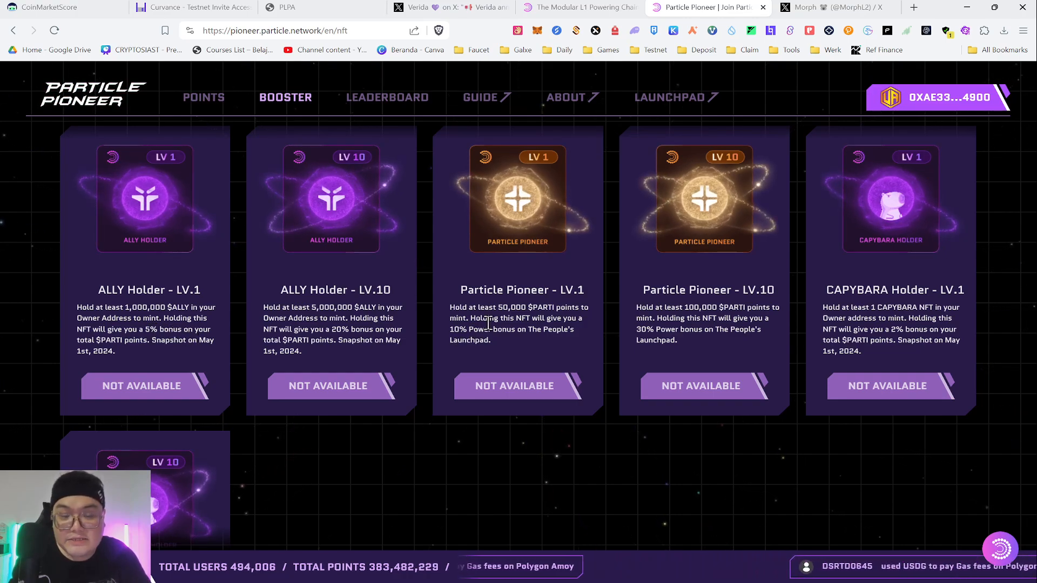
{"action": "left_click_drag", "start_coordinate": [462, 307], "coordinate": [540, 342]}
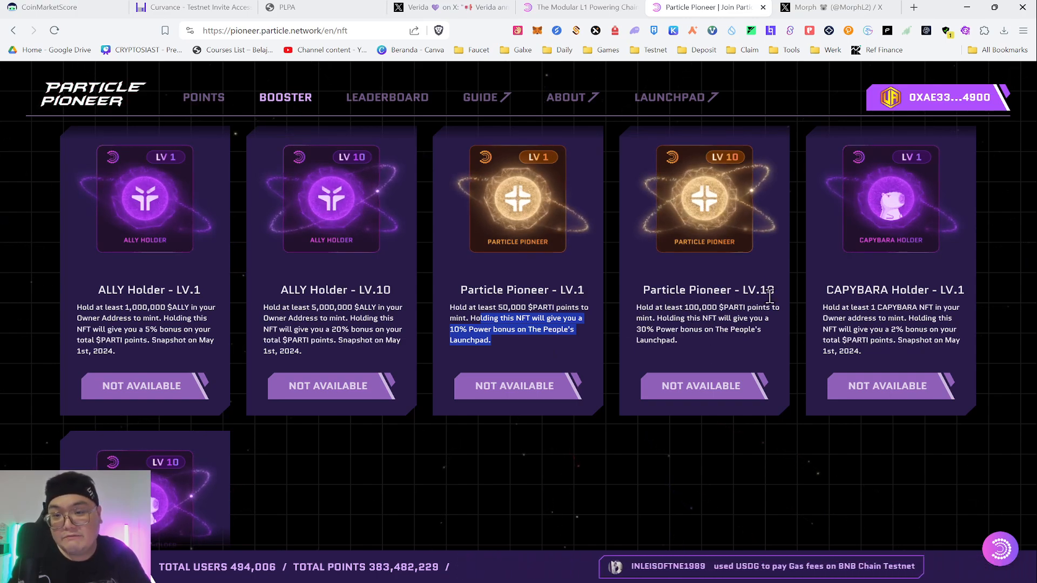
{"action": "left_click", "coordinate": [785, 323]}
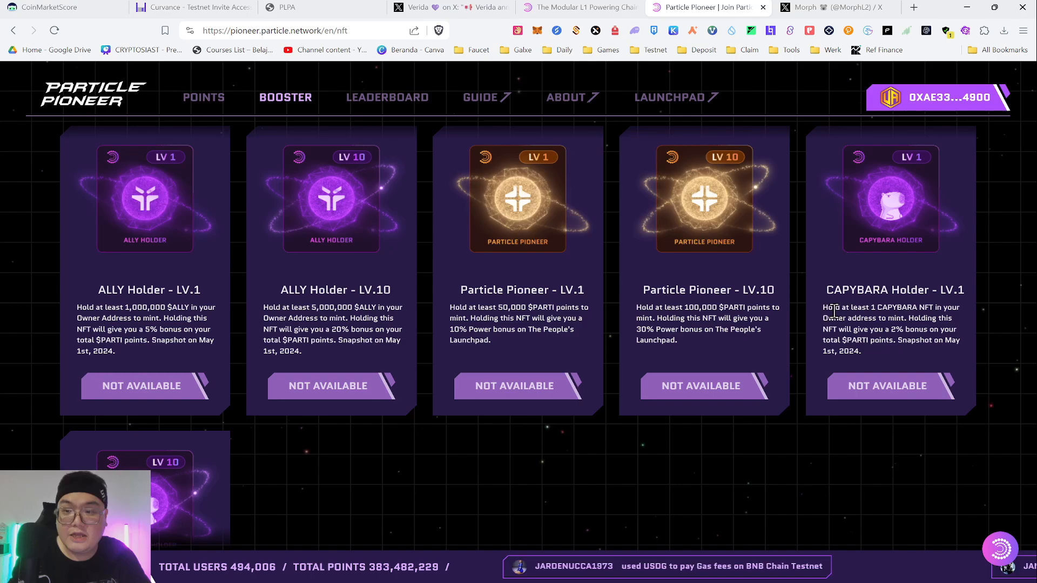
{"action": "scroll", "coordinate": [740, 345], "scroll_direction": "down", "scroll_amount": 3}
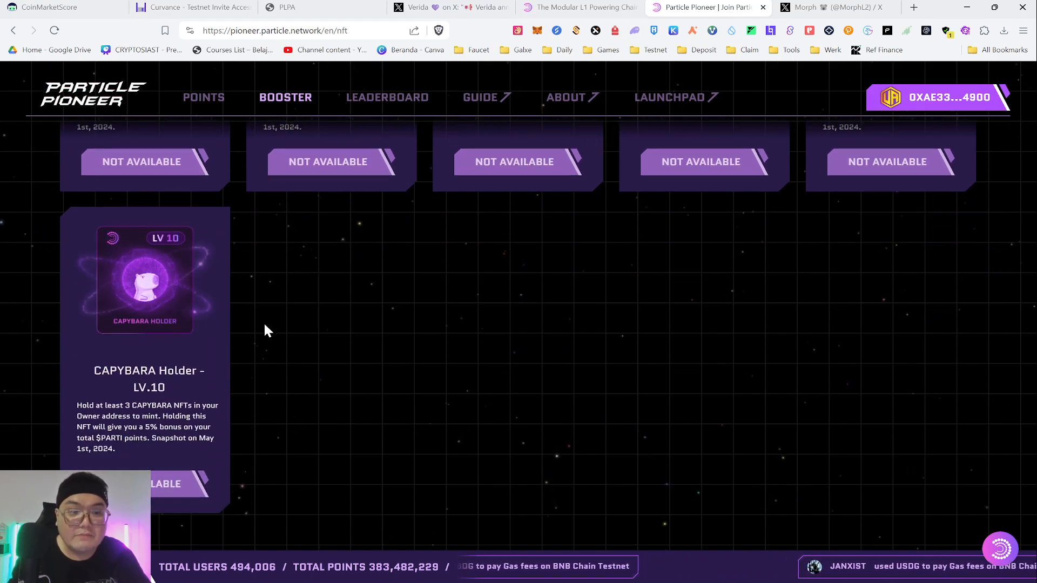
{"action": "scroll", "coordinate": [772, 280], "scroll_direction": "up", "scroll_amount": 5}
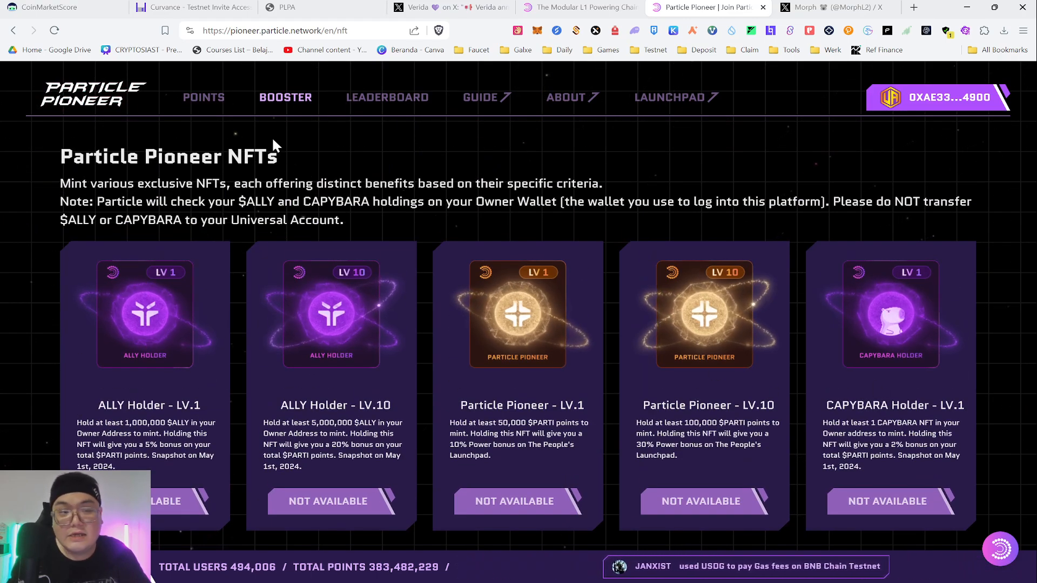
{"action": "left_click", "coordinate": [210, 100]}
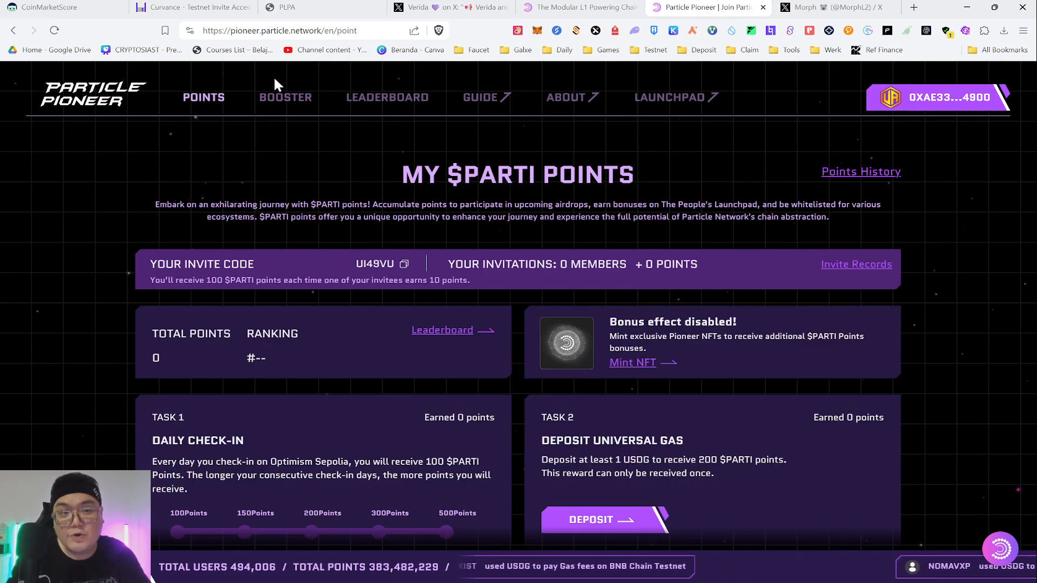
Step: Look through the point leaders' rankings on the Leaderboard page down past rank 50, and go back to the Points page
{"action": "left_click", "coordinate": [282, 97]}
{"action": "left_click", "coordinate": [390, 98]}
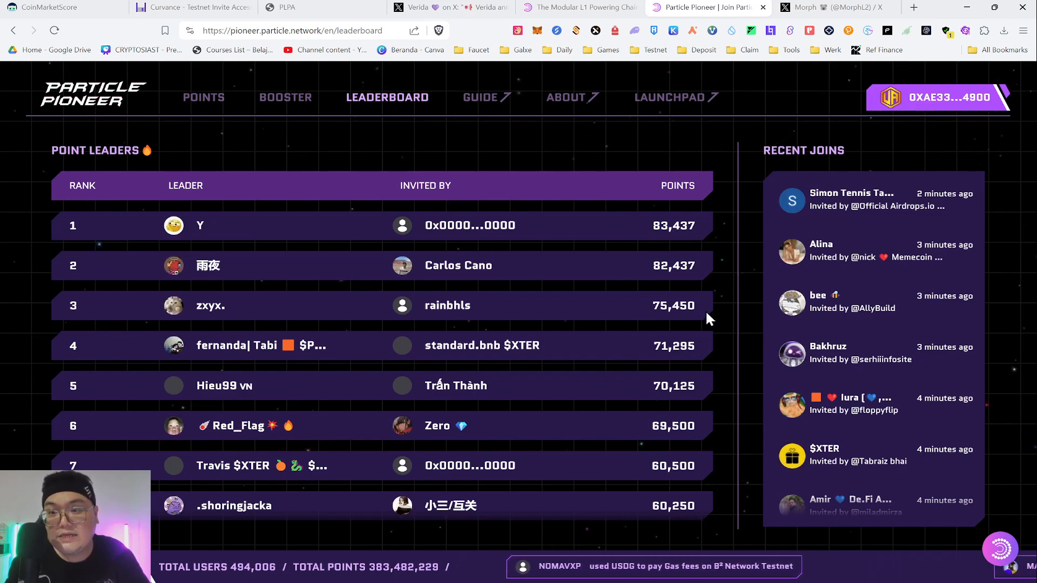
{"action": "scroll", "coordinate": [277, 365], "scroll_direction": "down", "scroll_amount": 4}
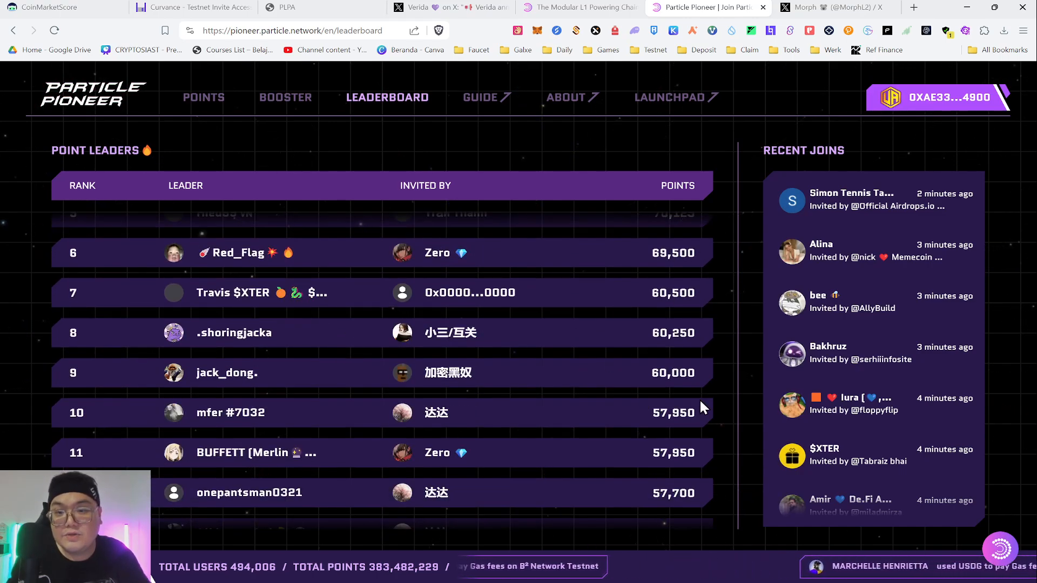
{"action": "scroll", "coordinate": [701, 408], "scroll_direction": "down", "scroll_amount": 13}
{"action": "scroll", "coordinate": [633, 358], "scroll_direction": "down", "scroll_amount": 7}
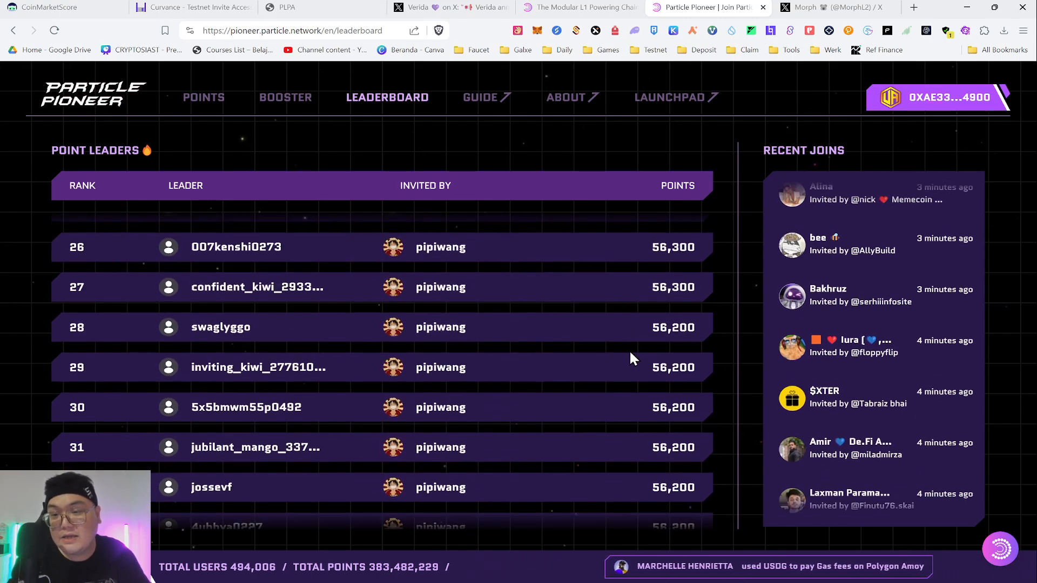
{"action": "scroll", "coordinate": [633, 359], "scroll_direction": "down", "scroll_amount": 7}
{"action": "scroll", "coordinate": [572, 386], "scroll_direction": "down", "scroll_amount": 16}
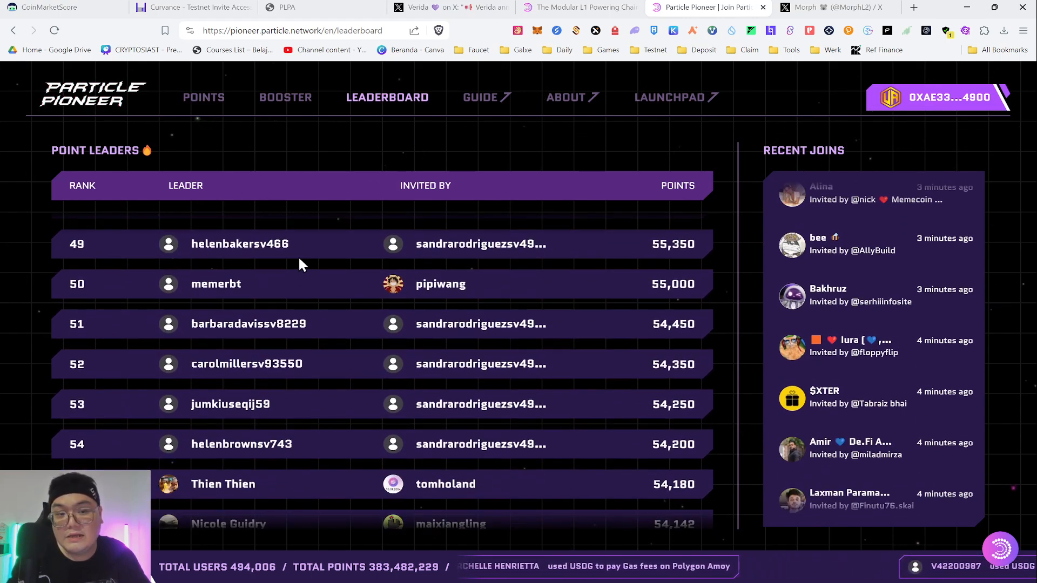
{"action": "scroll", "coordinate": [335, 281], "scroll_direction": "up", "scroll_amount": 2}
{"action": "scroll", "coordinate": [414, 252], "scroll_direction": "down", "scroll_amount": 1}
{"action": "scroll", "coordinate": [413, 252], "scroll_direction": "down", "scroll_amount": 1}
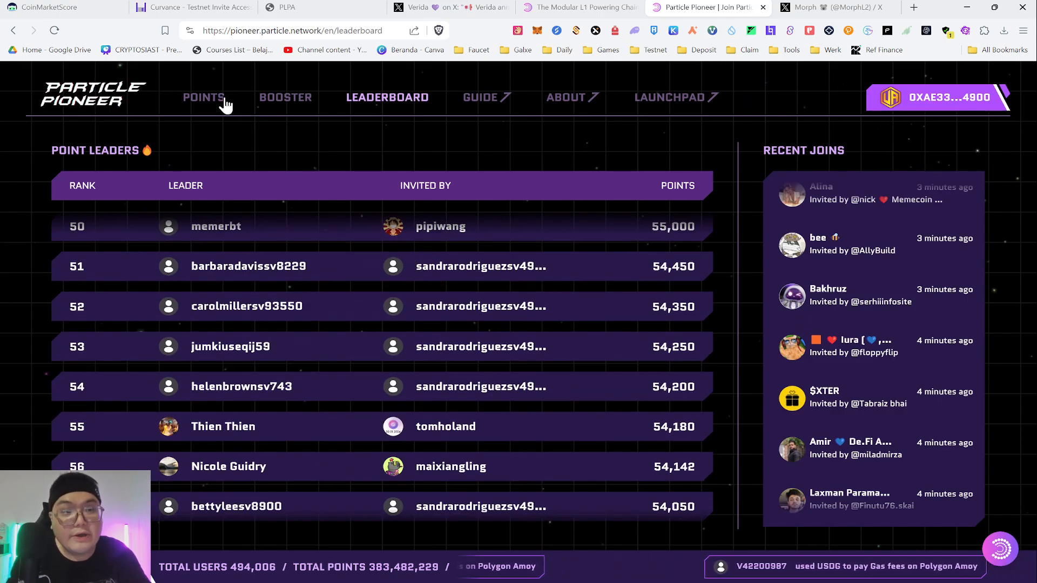
{"action": "left_click", "coordinate": [207, 100]}
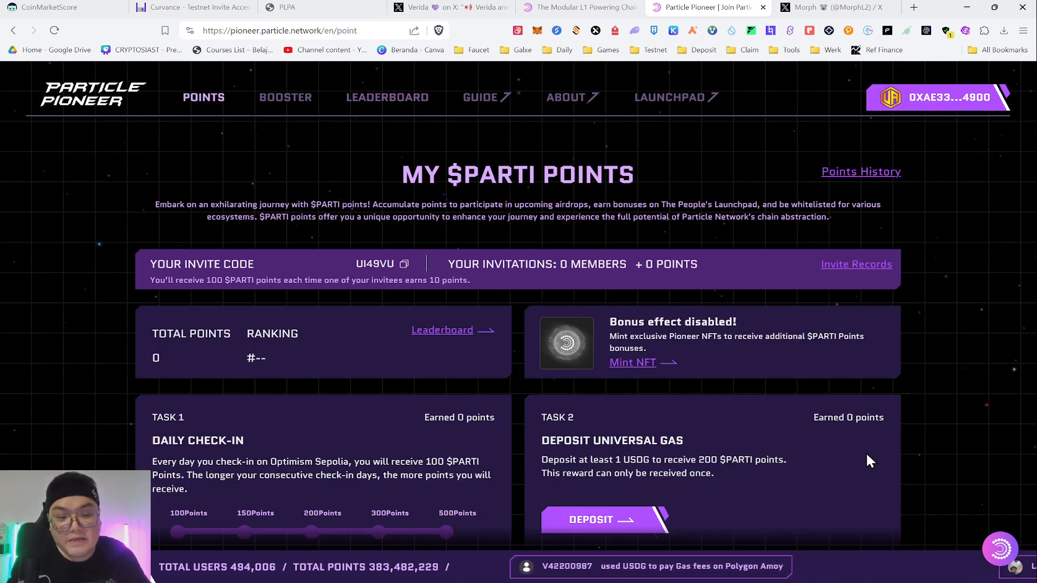